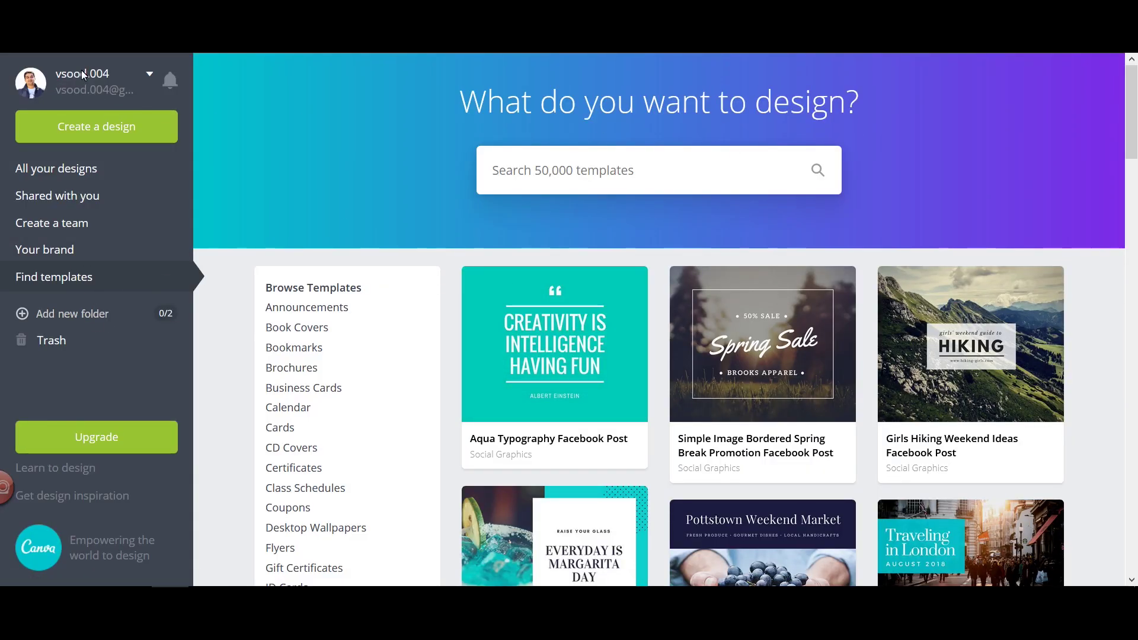
# Browse the template categories and show the Presentations templates
pyautogui.click(26, 555)
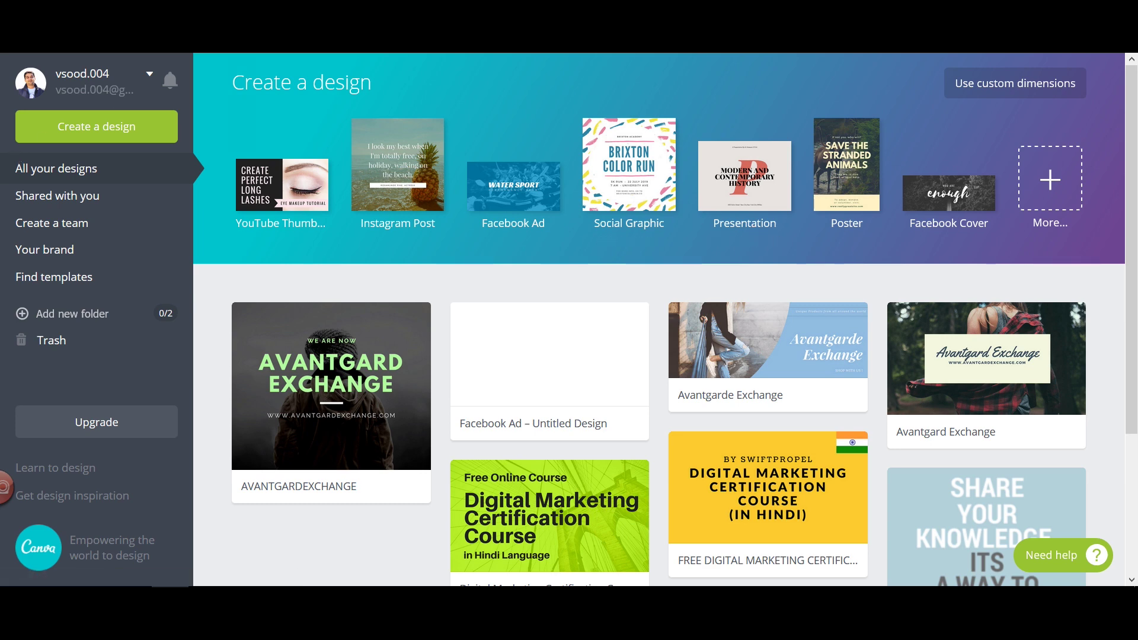
pyautogui.hotkey('alt', 'Left')
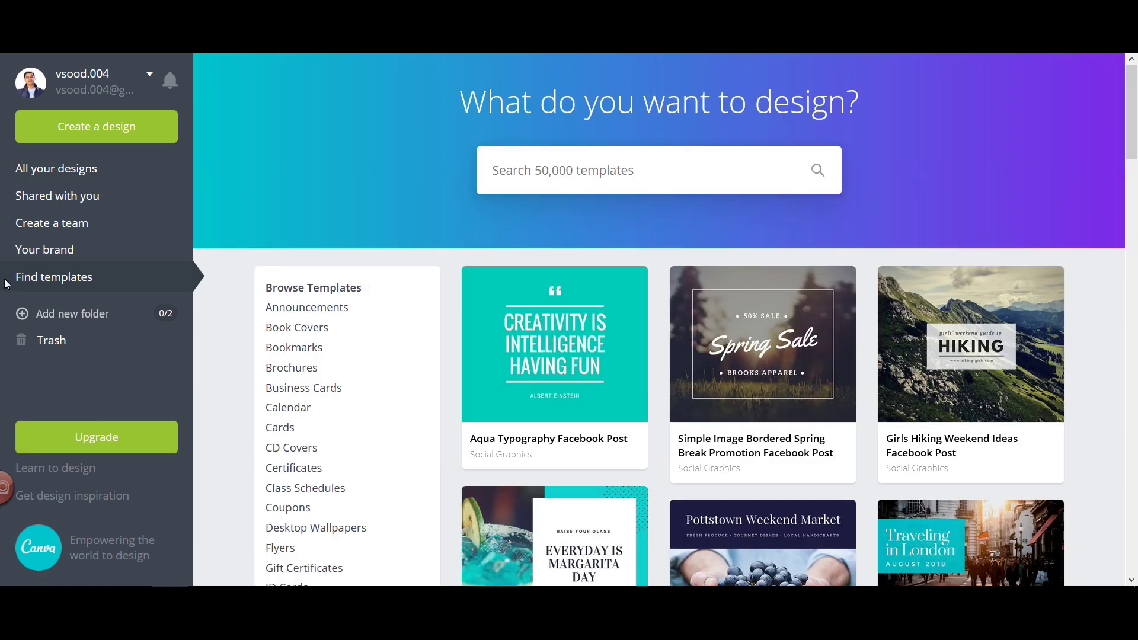
pyautogui.click(66, 276)
pyautogui.scroll(-20, 332, 358)
pyautogui.scroll(10, 325, 387)
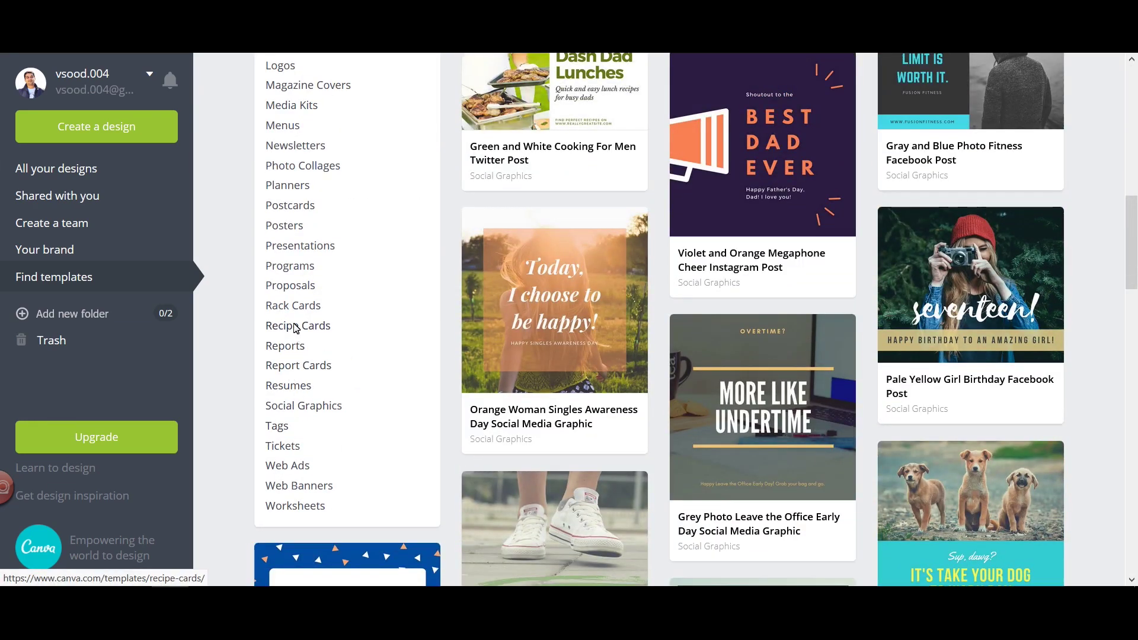
pyautogui.click(302, 248)
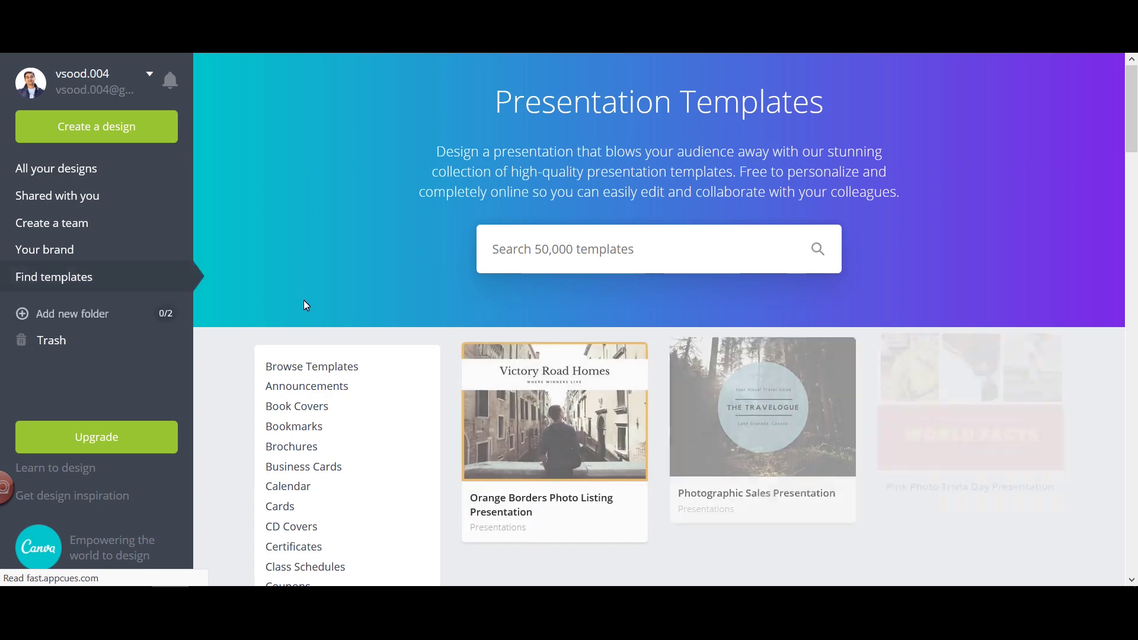
# Look through the first page of presentation templates for a suitable design
pyautogui.scroll(-3, 645, 269)
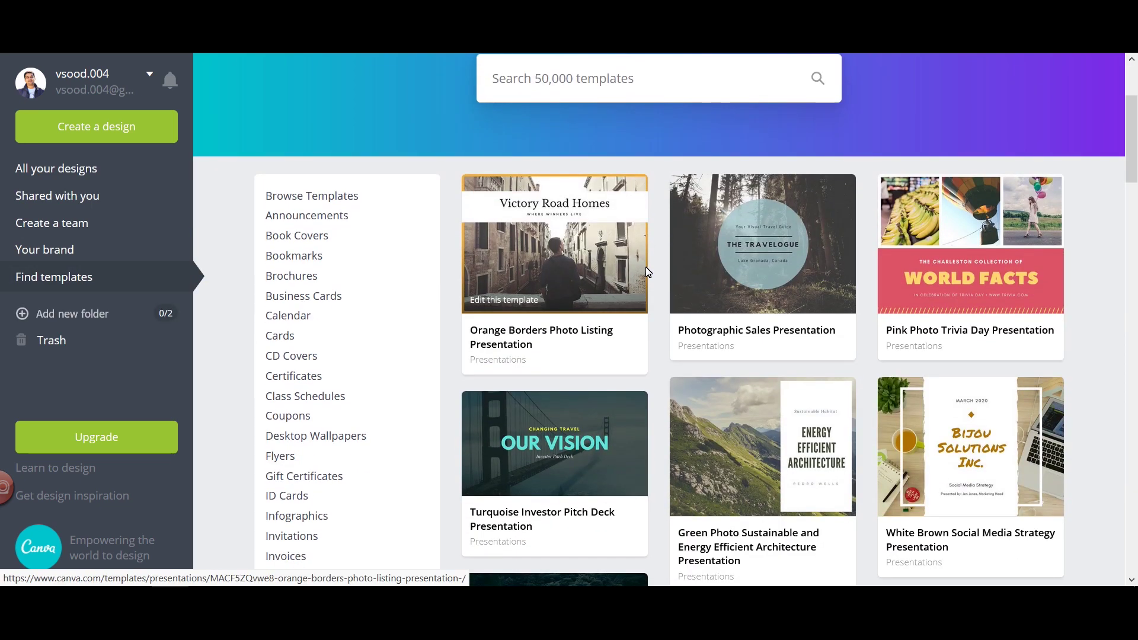
pyautogui.scroll(-6, 645, 272)
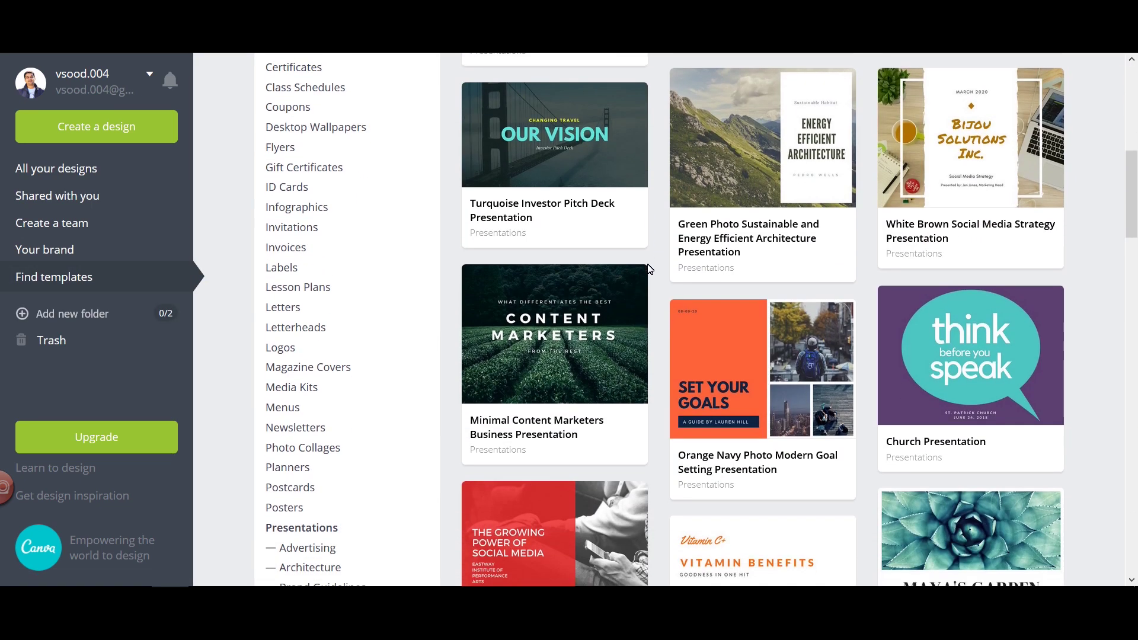
pyautogui.scroll(-6, 650, 267)
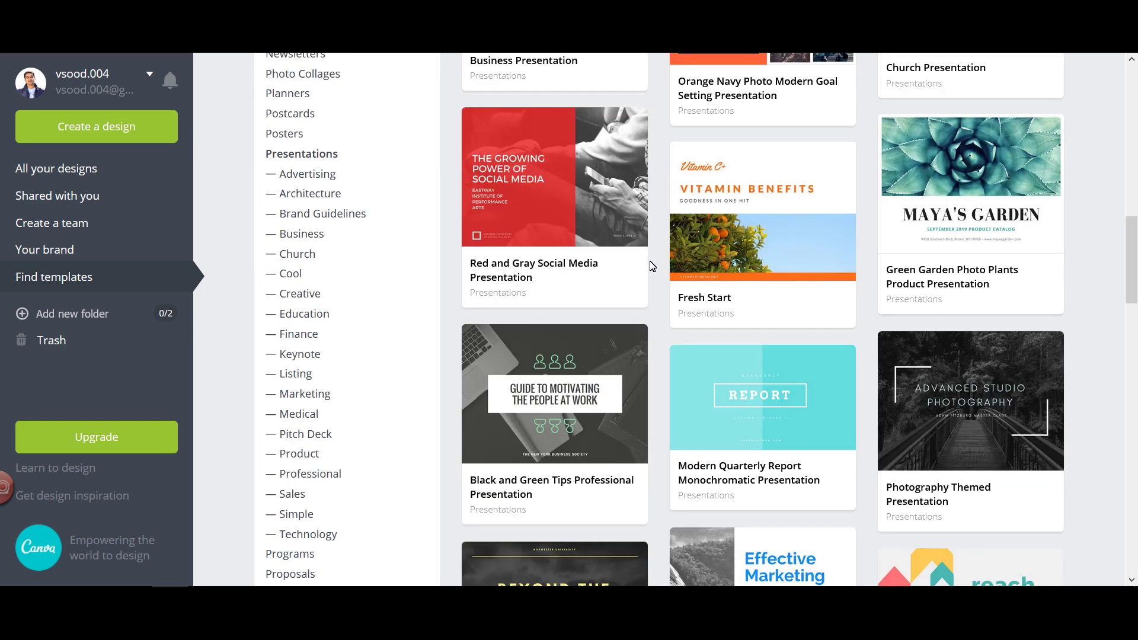
pyautogui.scroll(-5, 652, 265)
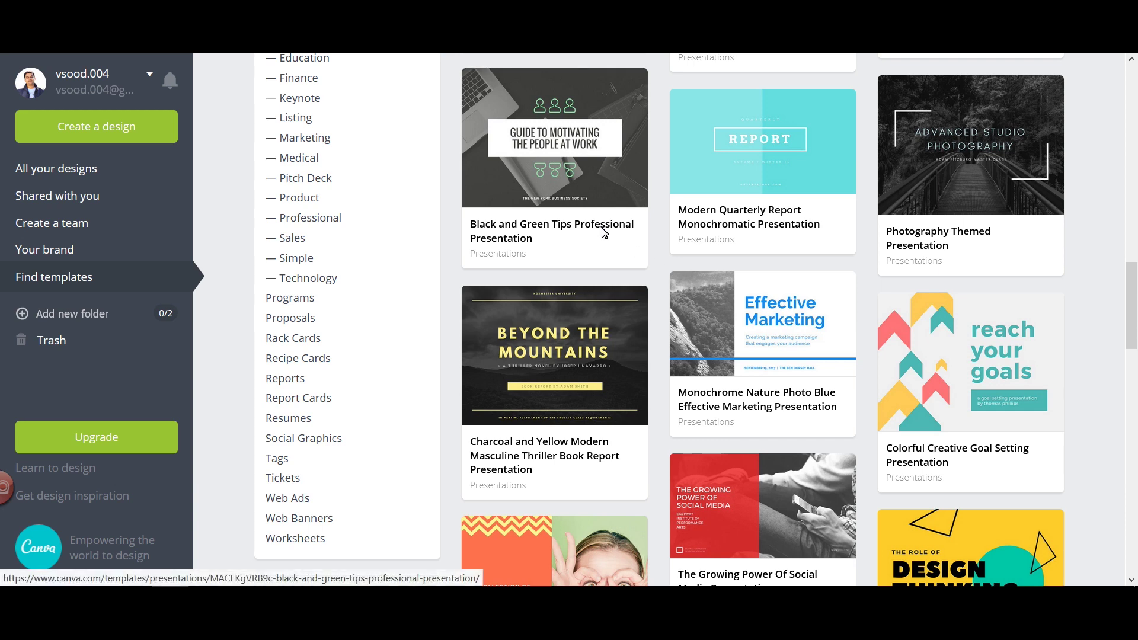
pyautogui.scroll(-5, 604, 233)
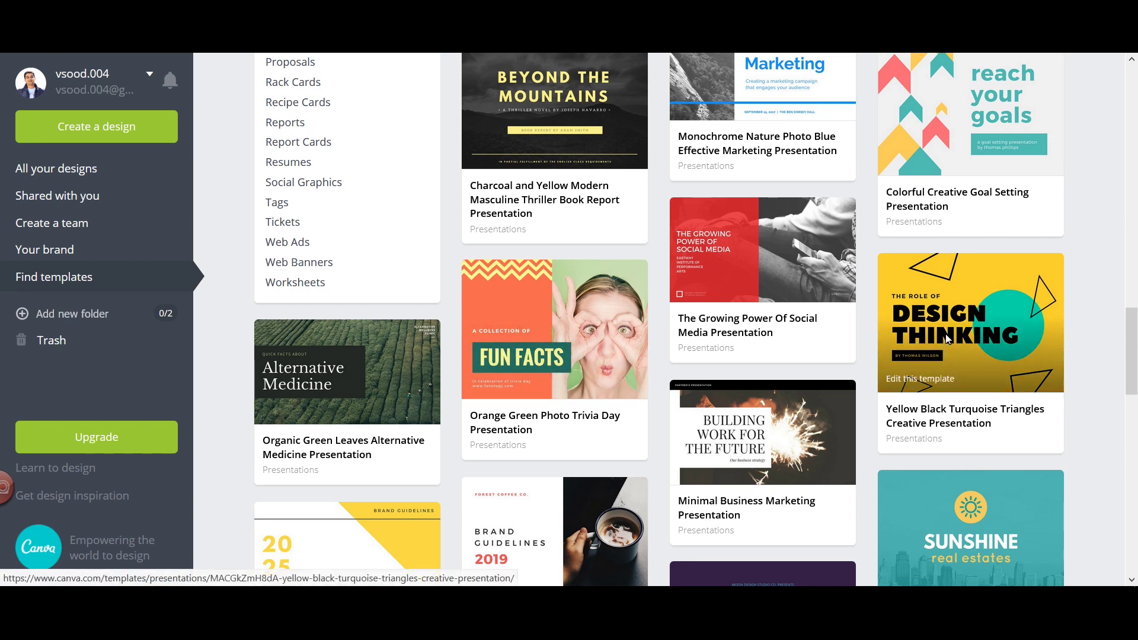
pyautogui.scroll(-3, 945, 333)
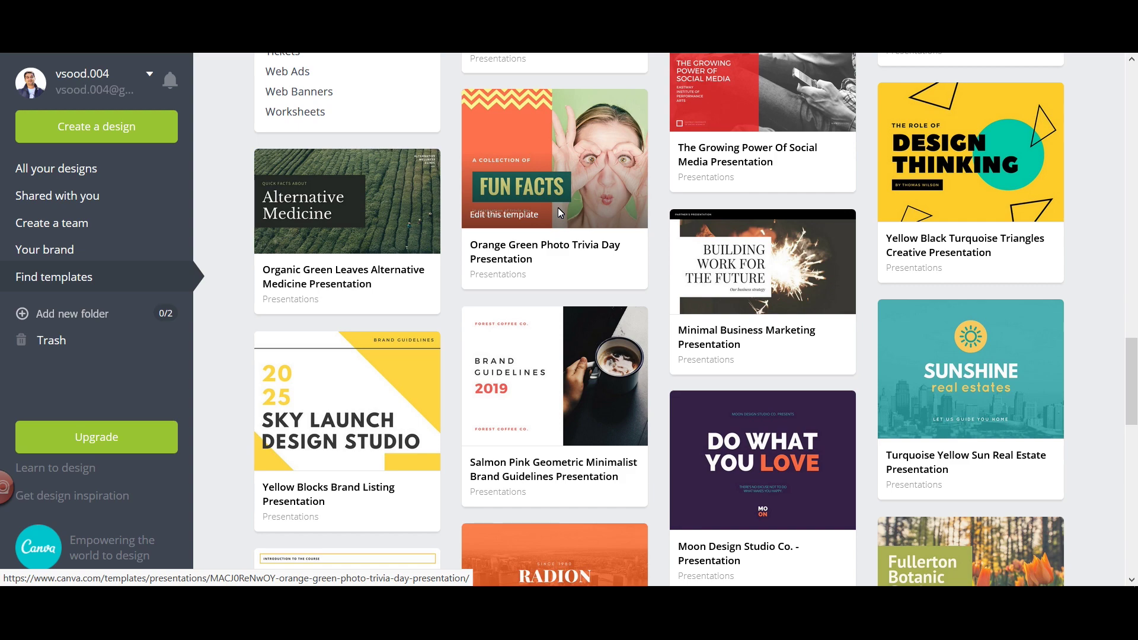
pyautogui.scroll(-4, 560, 213)
pyautogui.scroll(-4, 560, 212)
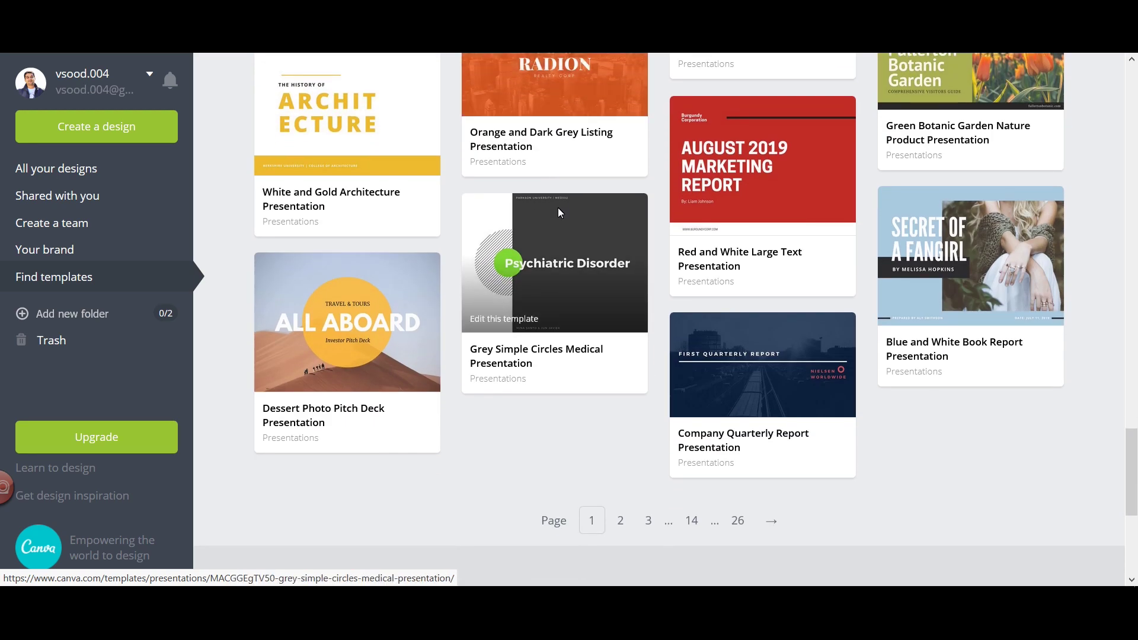
pyautogui.scroll(4, 559, 212)
pyautogui.scroll(5, 558, 212)
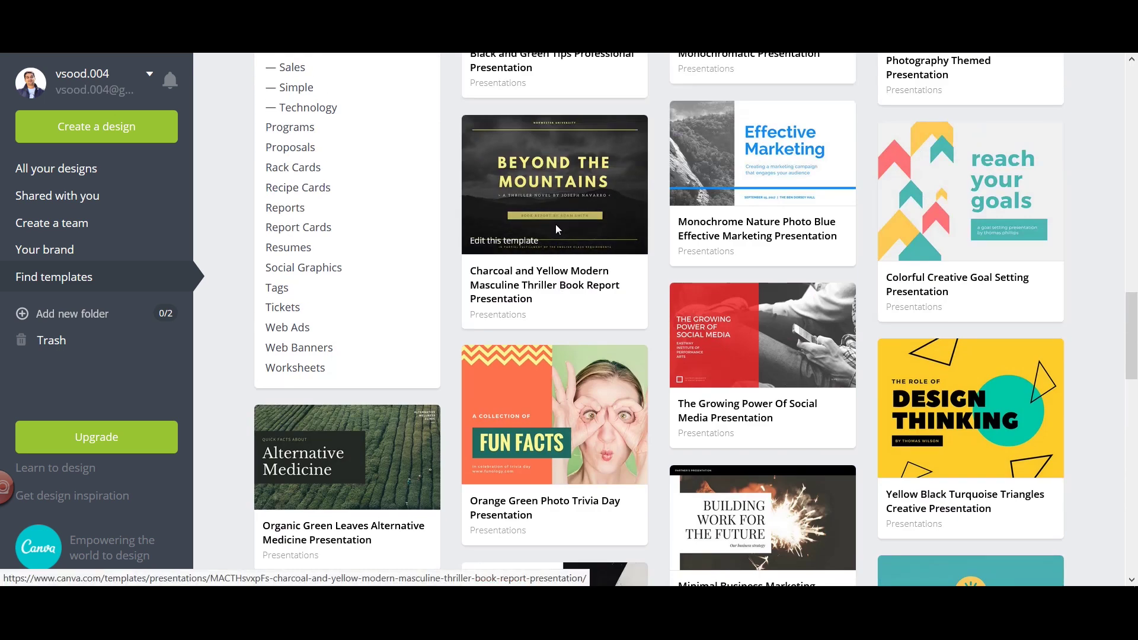
# Open the Orange Green Photo Trivia Day Presentation template, review its slides and start a design from it
pyautogui.click(571, 446)
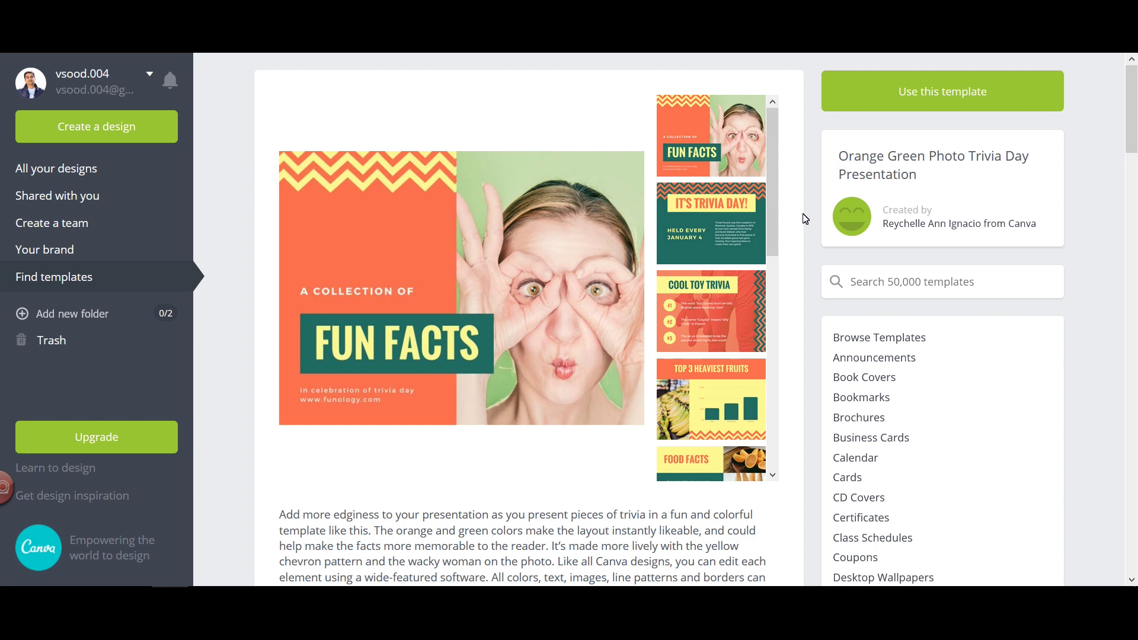
pyautogui.scroll(-10, 728, 219)
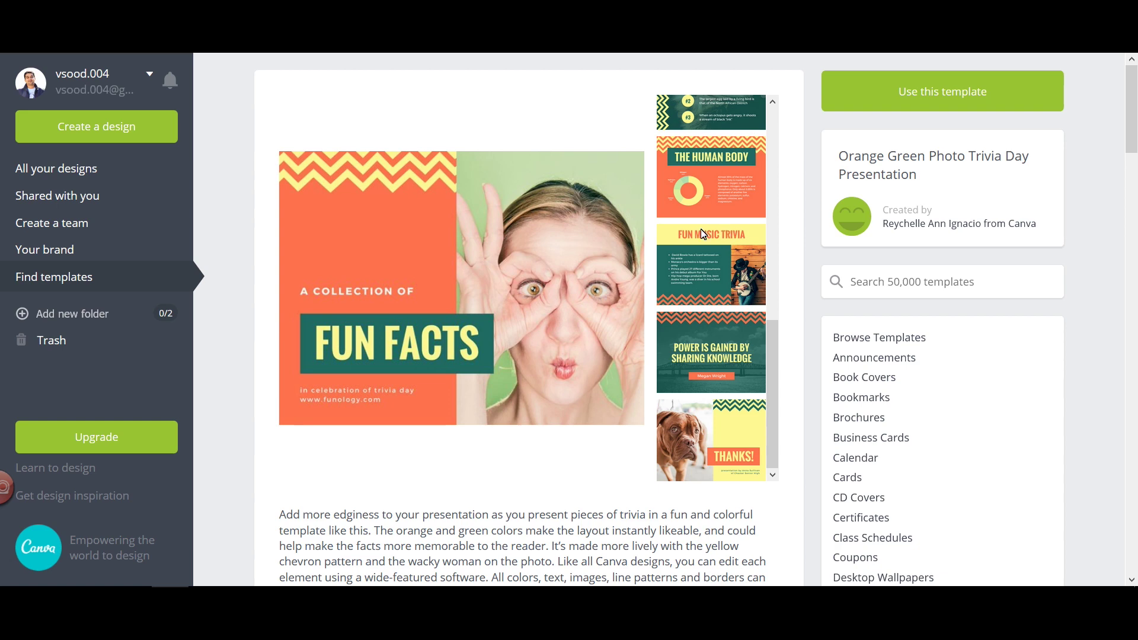
pyautogui.scroll(5, 685, 303)
pyautogui.scroll(2, 682, 298)
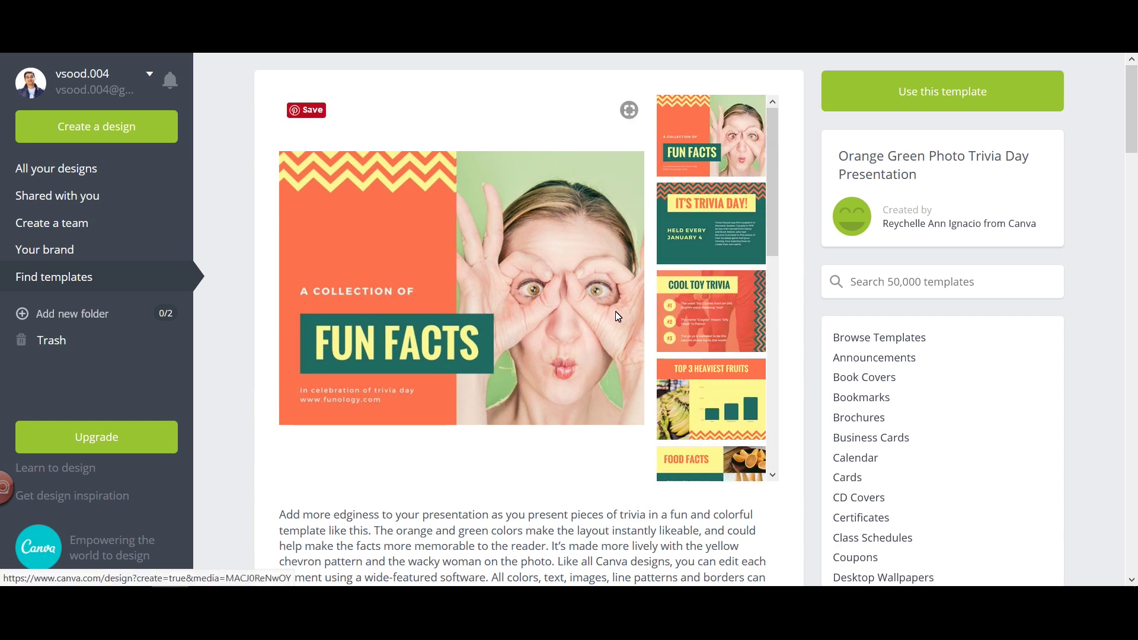
pyautogui.click(556, 293)
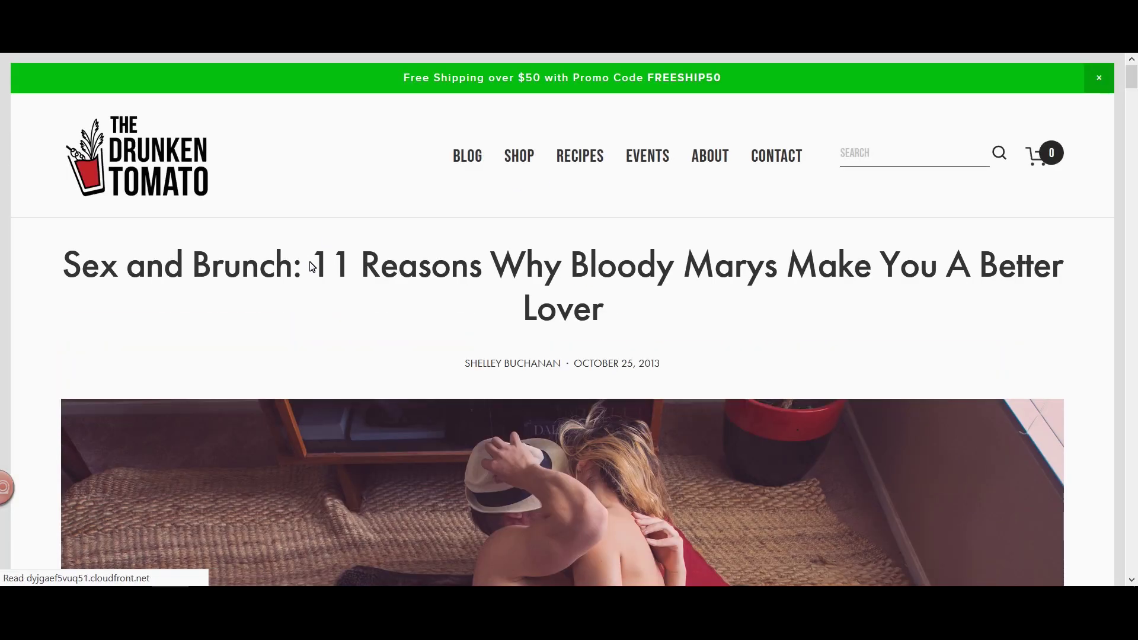
# Copy "11 Reasons Why Bloody Marys Make You A Better Lover" from the blog post's headline into the first slide's FUN FACTS title
pyautogui.moveTo(311, 265); pyautogui.dragTo(677, 323)
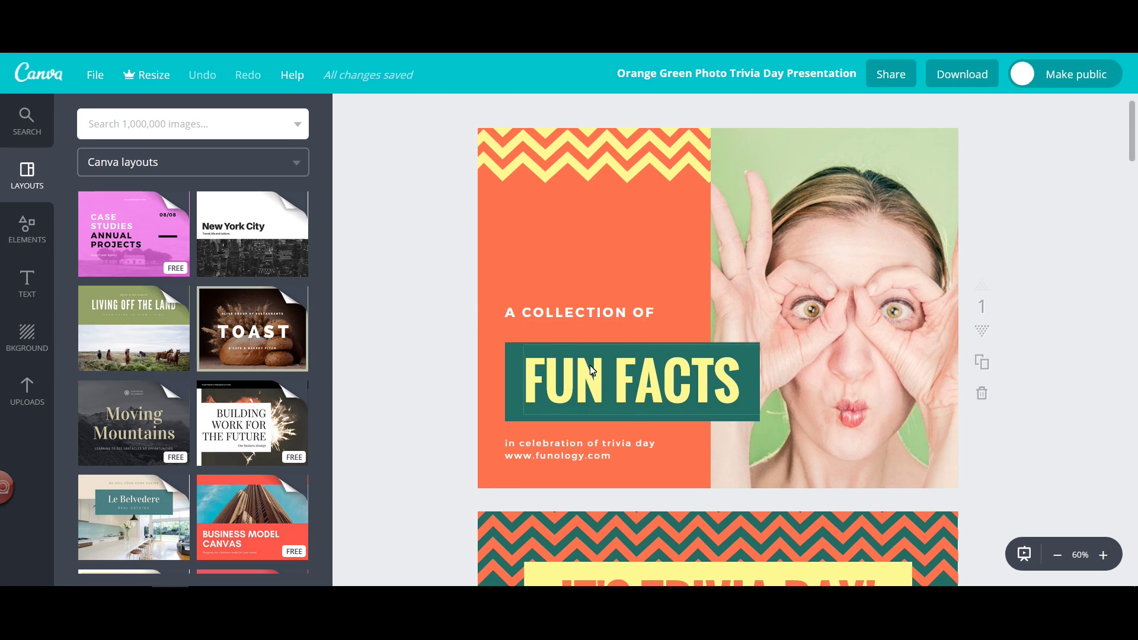
pyautogui.click(590, 366)
pyautogui.doubleClick(588, 364)
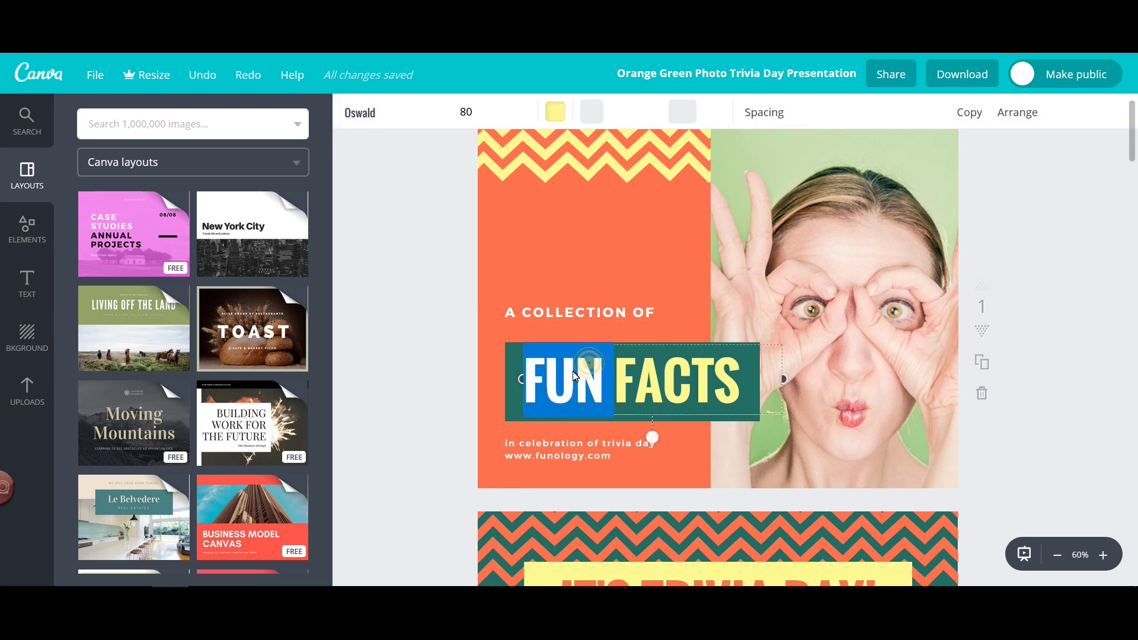
pyautogui.click(559, 371)
pyautogui.write('11 REASONS WHY BLOODY MARYS MAKE YOU A BETTER LOVER')
pyautogui.scroll(4, 610, 336)
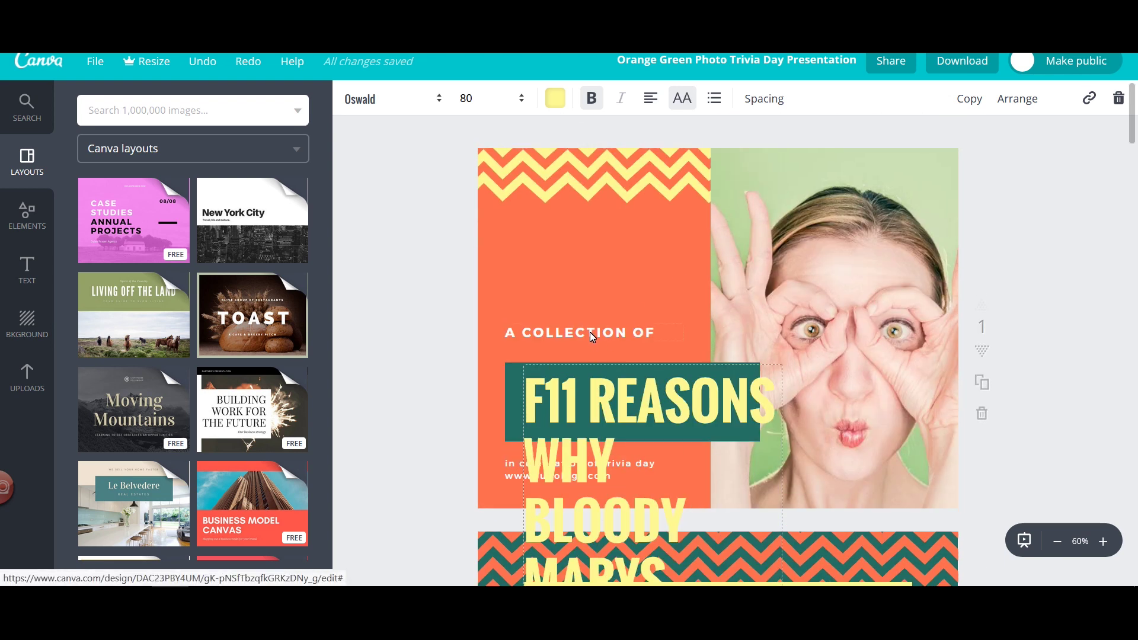
# Replace the "A COLLECTION OF" line on the first slide with "sex and brunch", removing all leftover characters
pyautogui.click(589, 332)
pyautogui.doubleClick(589, 332)
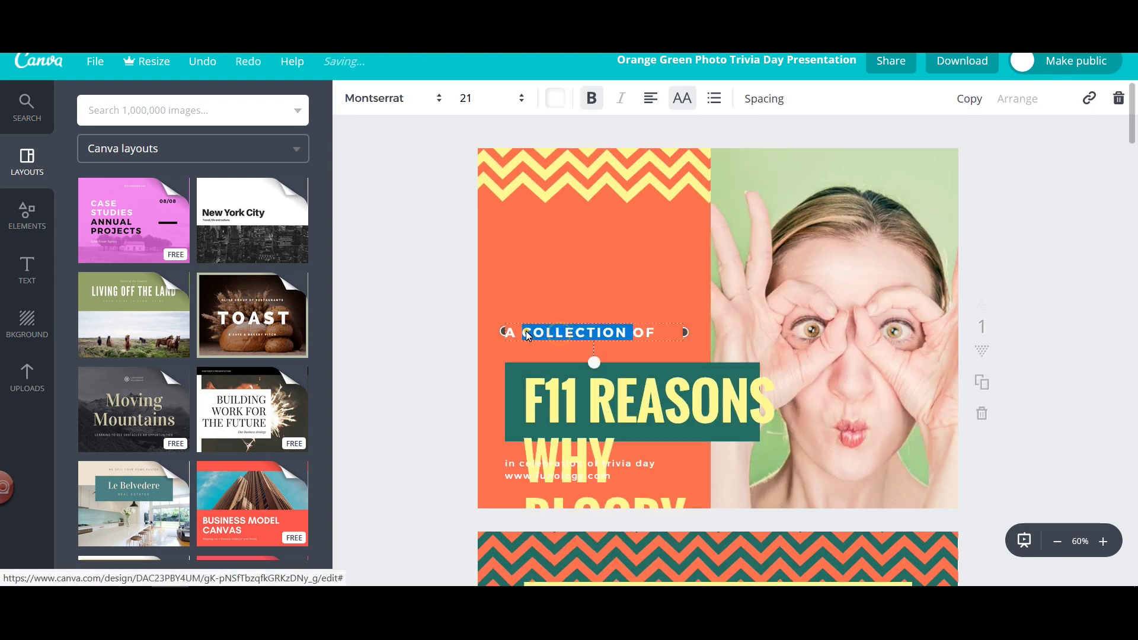
pyautogui.click(525, 331)
pyautogui.click(535, 330)
pyautogui.write('sex and brunc')
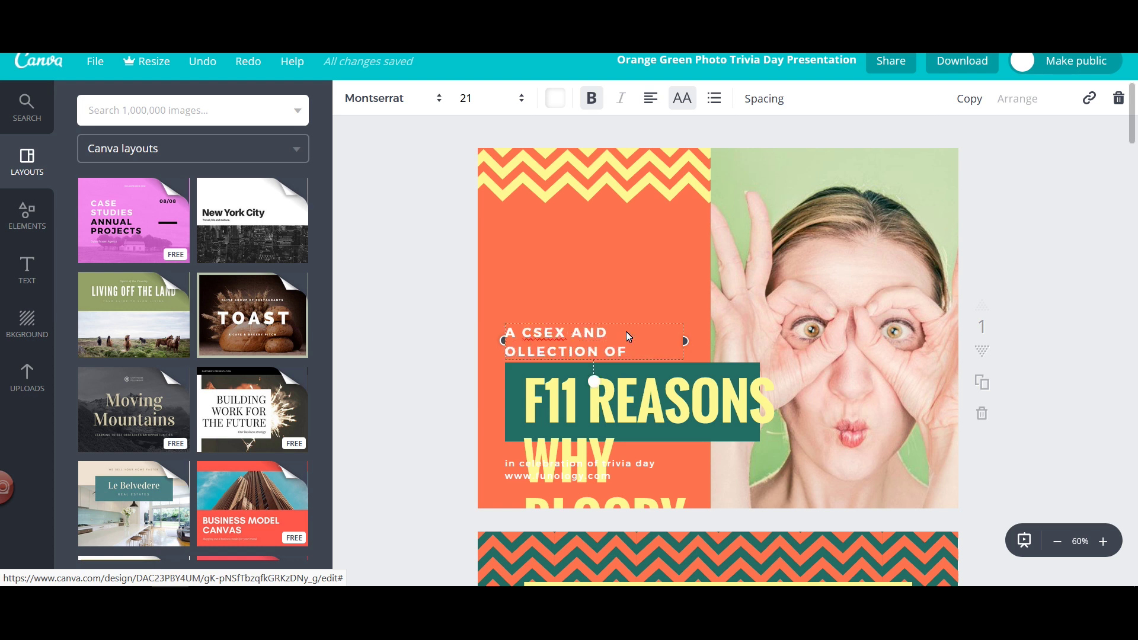
pyautogui.write('h')
pyautogui.press('Delete')
pyautogui.press('Delete')
pyautogui.press('Delete')
pyautogui.press('Delete')
pyautogui.press('Delete')
pyautogui.press('Delete')
pyautogui.press('Delete')
pyautogui.press('Delete')
pyautogui.press('Delete')
pyautogui.press('Delete')
pyautogui.press('Delete')
pyautogui.press('Delete')
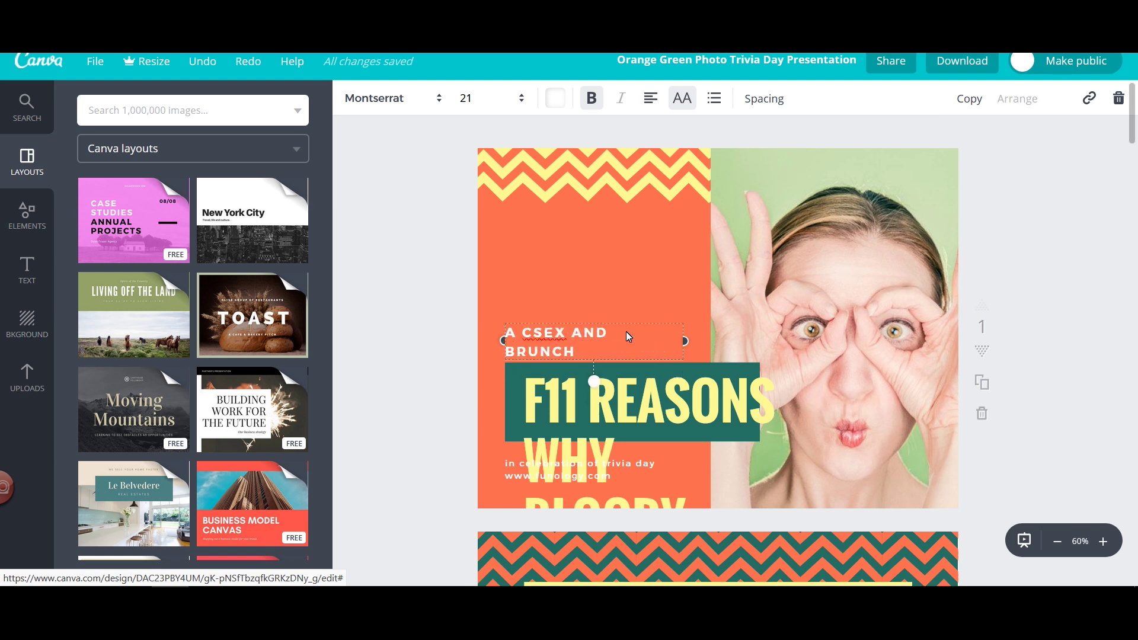
pyautogui.press('Home')
pyautogui.press('Delete')
pyautogui.press('Delete')
pyautogui.press('Delete')
pyautogui.press('Delete')
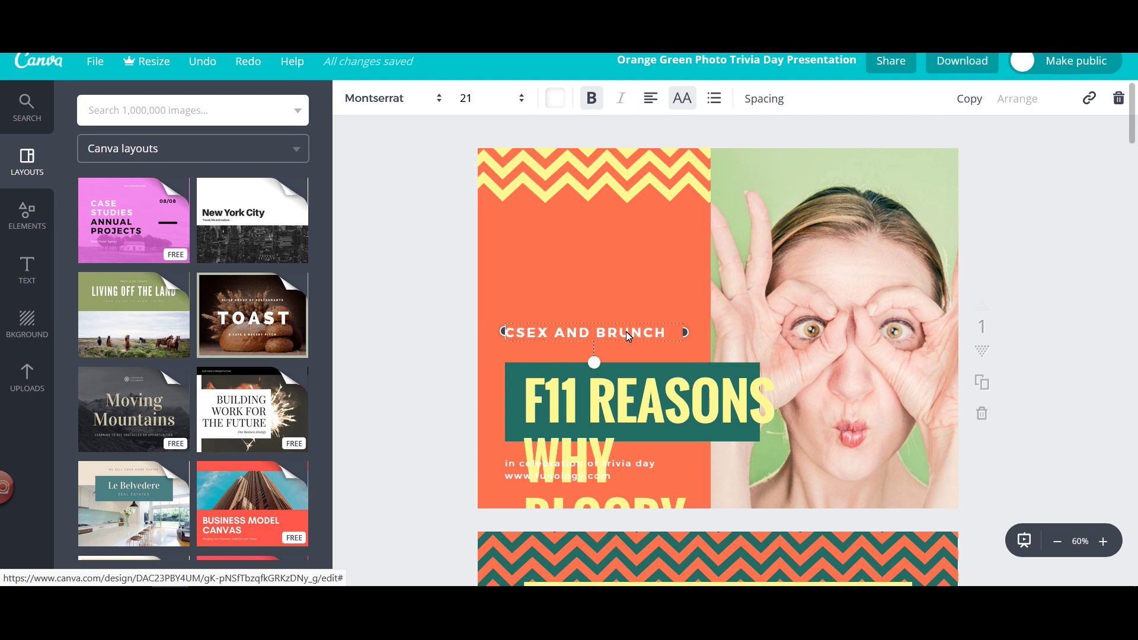
pyautogui.write('s')
# Move the SEX AND BRUNCH line up below the zigzag pattern and extend the green box upward to just beneath it
pyautogui.click(649, 246)
pyautogui.moveTo(567, 333); pyautogui.dragTo(564, 234)
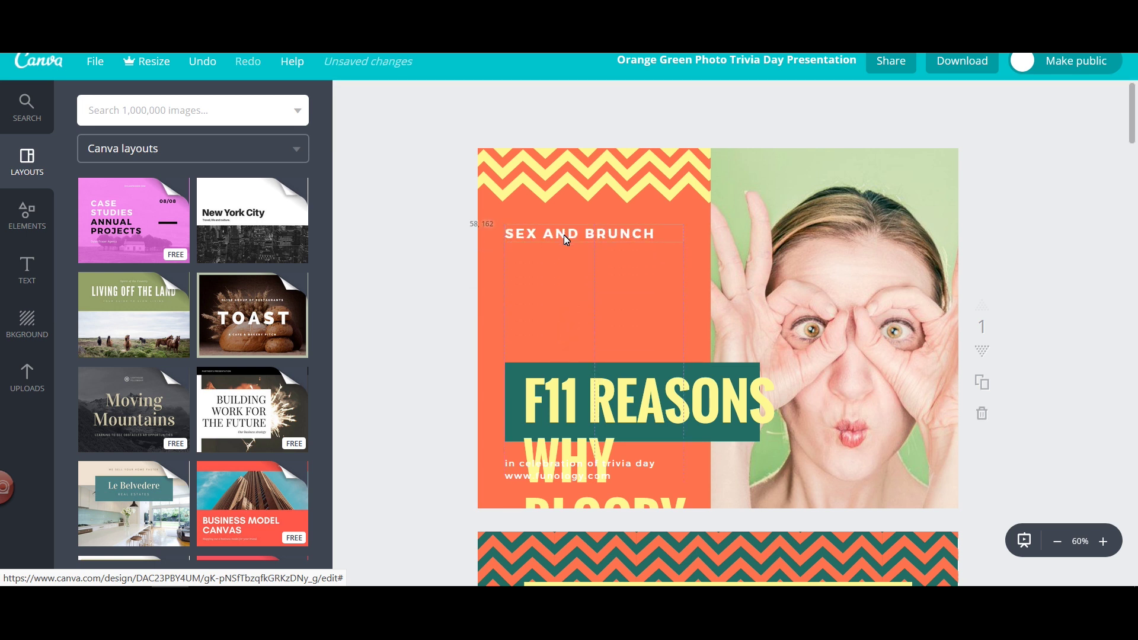
pyautogui.click(505, 375)
pyautogui.moveTo(632, 363); pyautogui.dragTo(628, 251)
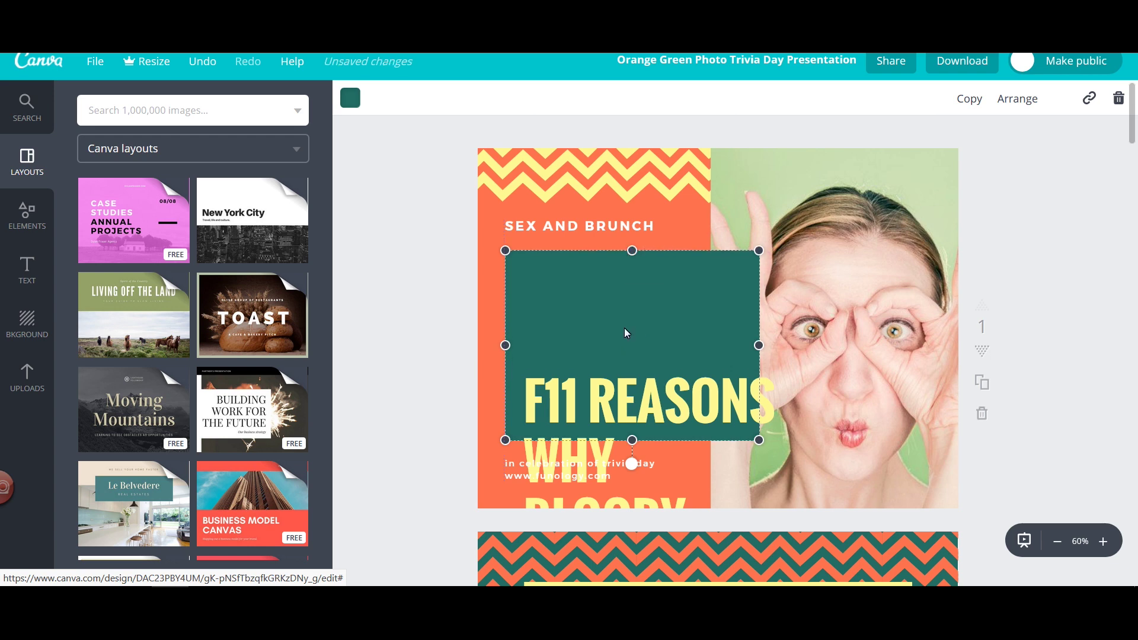
# Delete the stray F in front of "11 REASONS" in the first slide's title
pyautogui.click(603, 401)
pyautogui.click(543, 397)
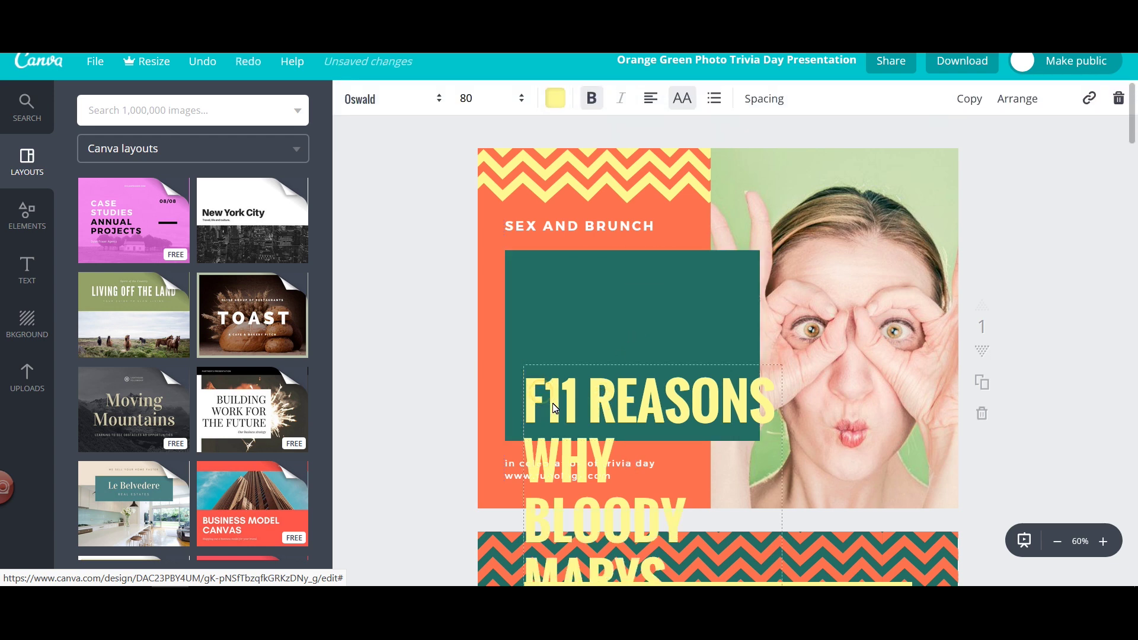
pyautogui.press('BackSpace')
# Check the length of the overflowing title text and set its font size to 36
pyautogui.scroll(-6, 556, 400)
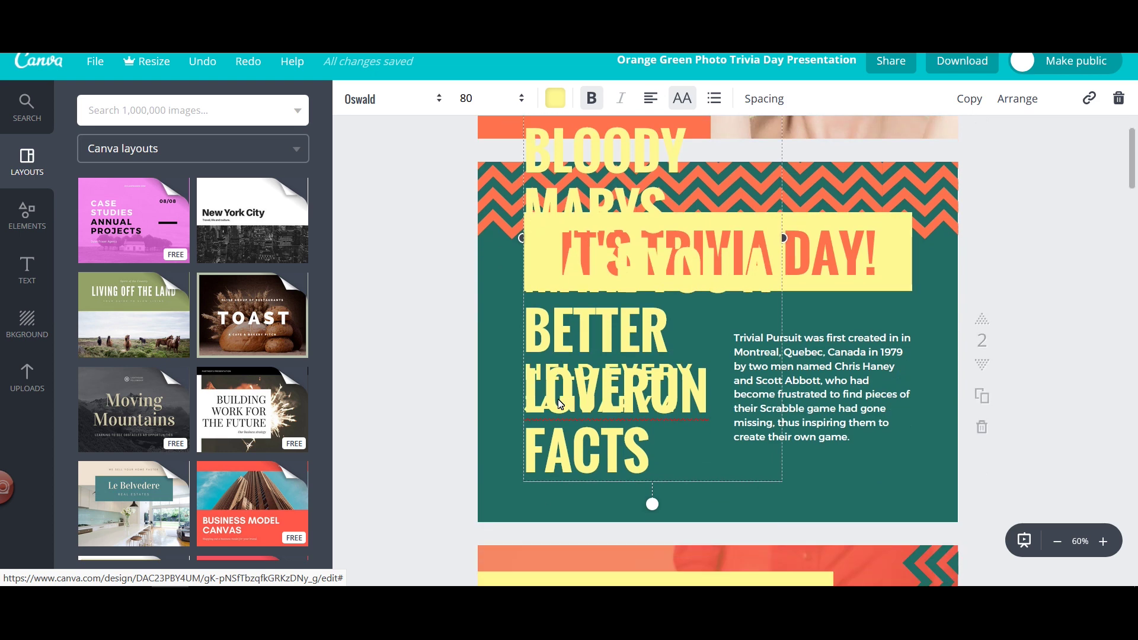
pyautogui.scroll(2, 561, 211)
pyautogui.scroll(4, 560, 211)
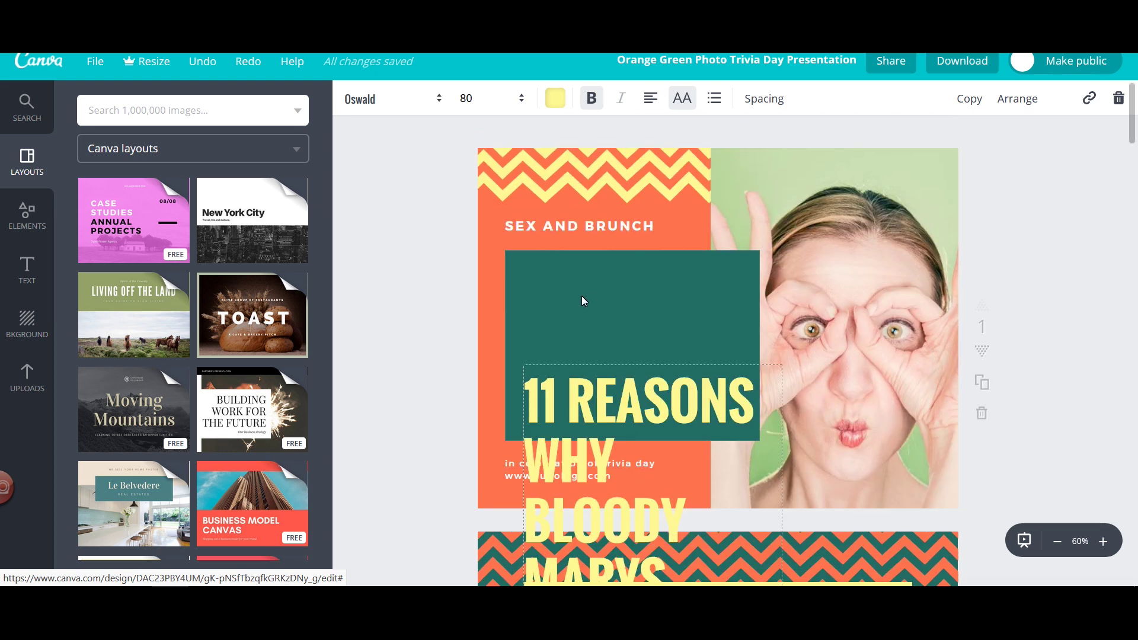
pyautogui.tripleClick(605, 436)
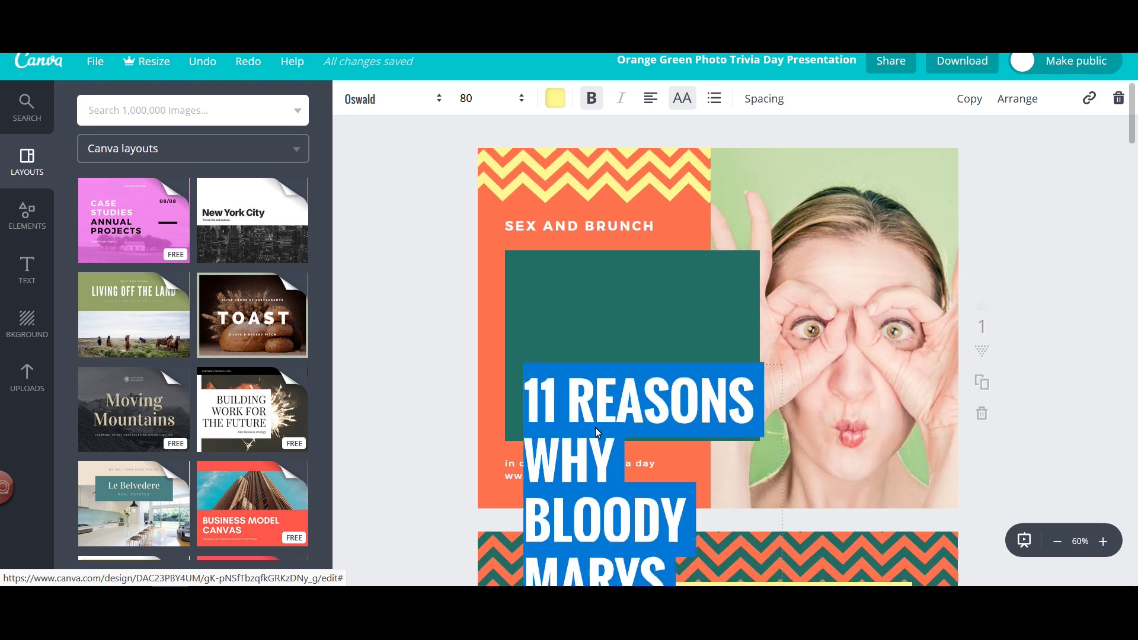
pyautogui.click(500, 98)
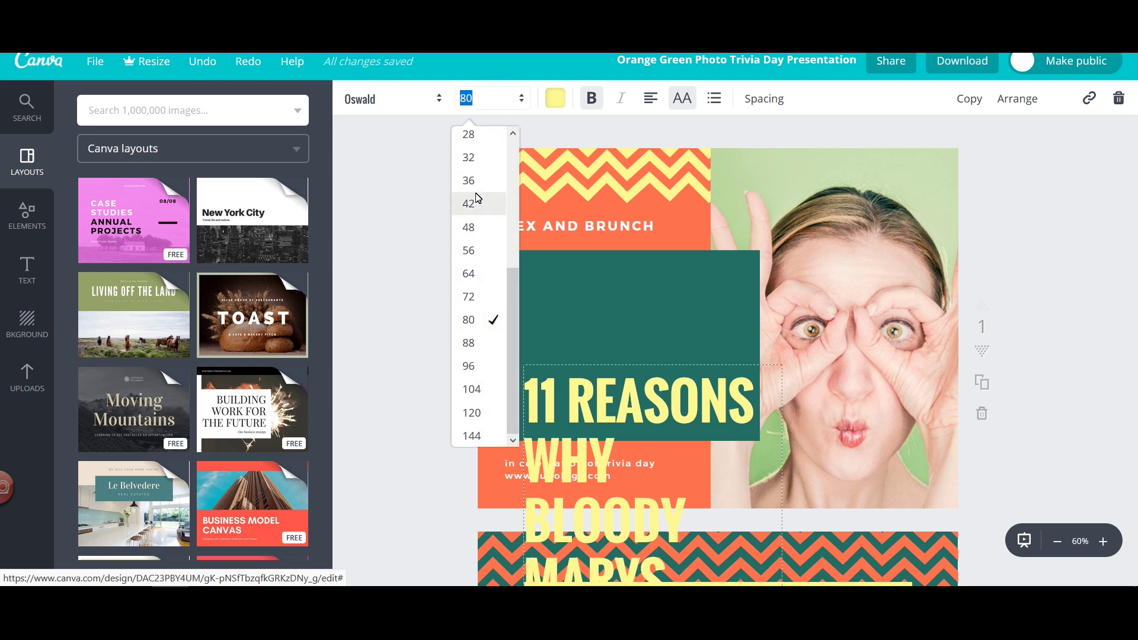
pyautogui.click(481, 181)
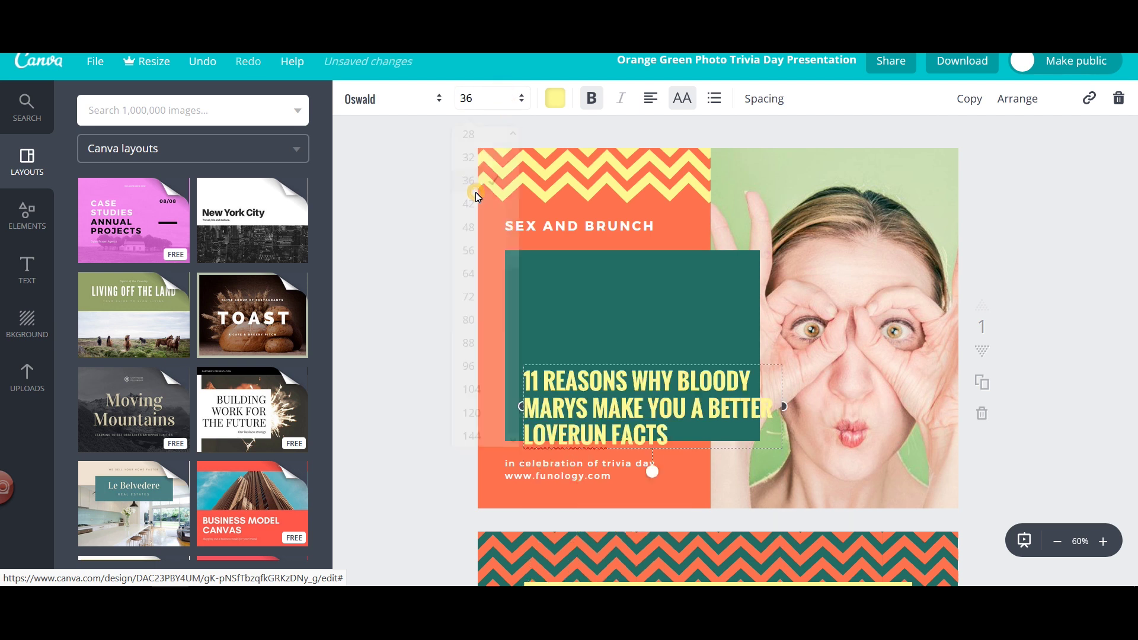
# Move the title into the upper part of the green box and narrow its text frame to fit within the box
pyautogui.click(613, 294)
pyautogui.moveTo(596, 389); pyautogui.dragTo(587, 263)
pyautogui.click(701, 302)
pyautogui.moveTo(764, 301); pyautogui.dragTo(746, 301)
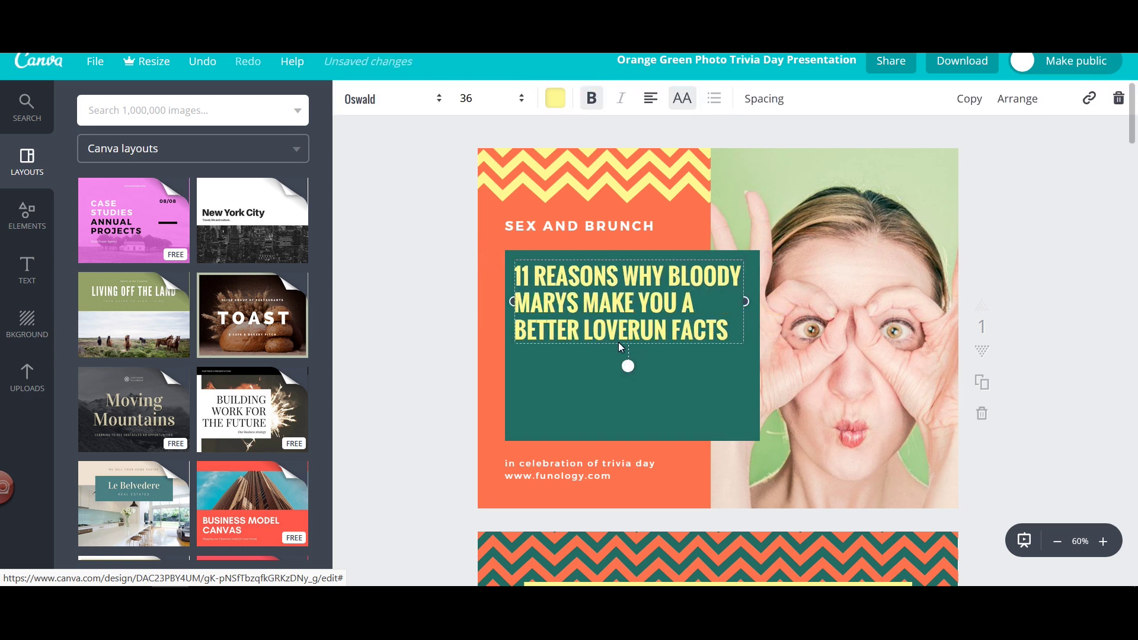
# Try larger font sizes for the first slide's title, going to 56 and then 48
pyautogui.click(470, 99)
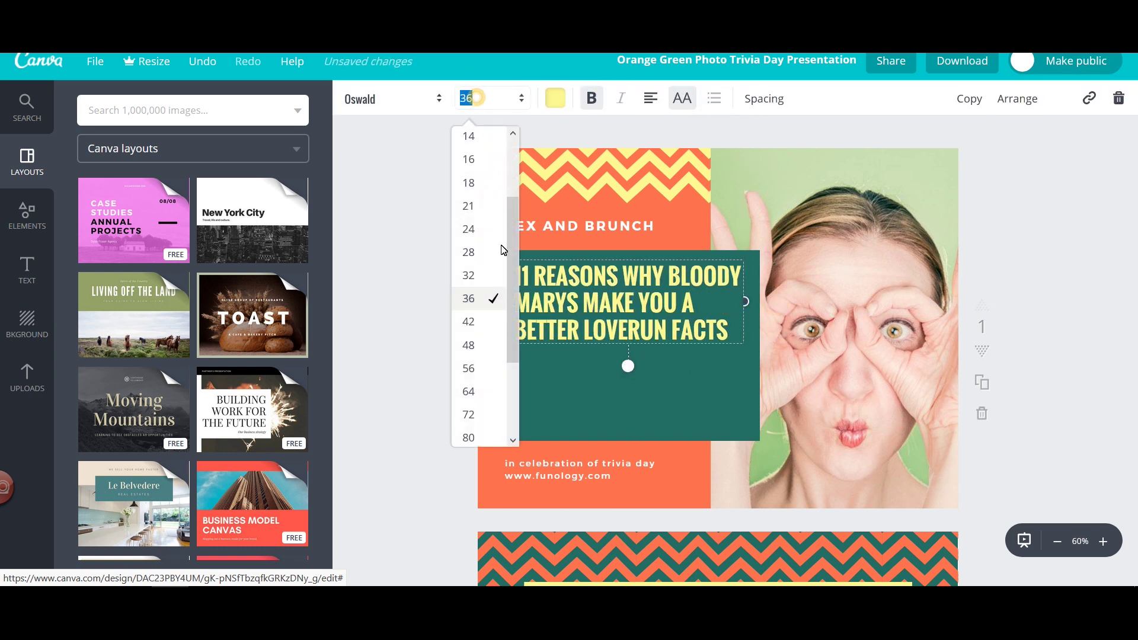
pyautogui.click(478, 374)
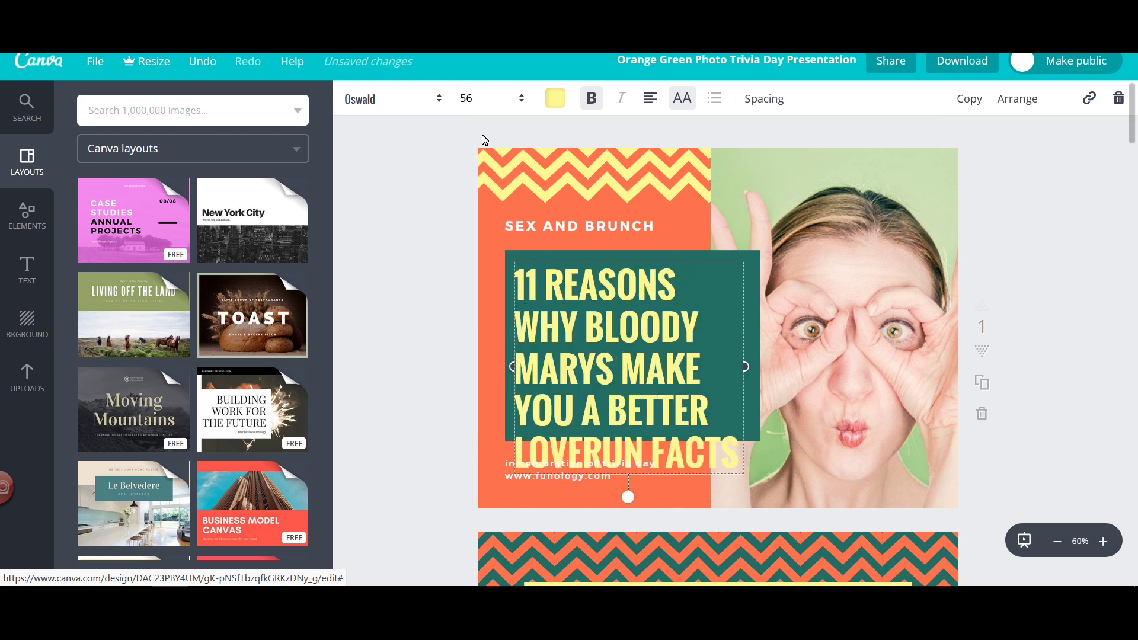
pyautogui.click(498, 98)
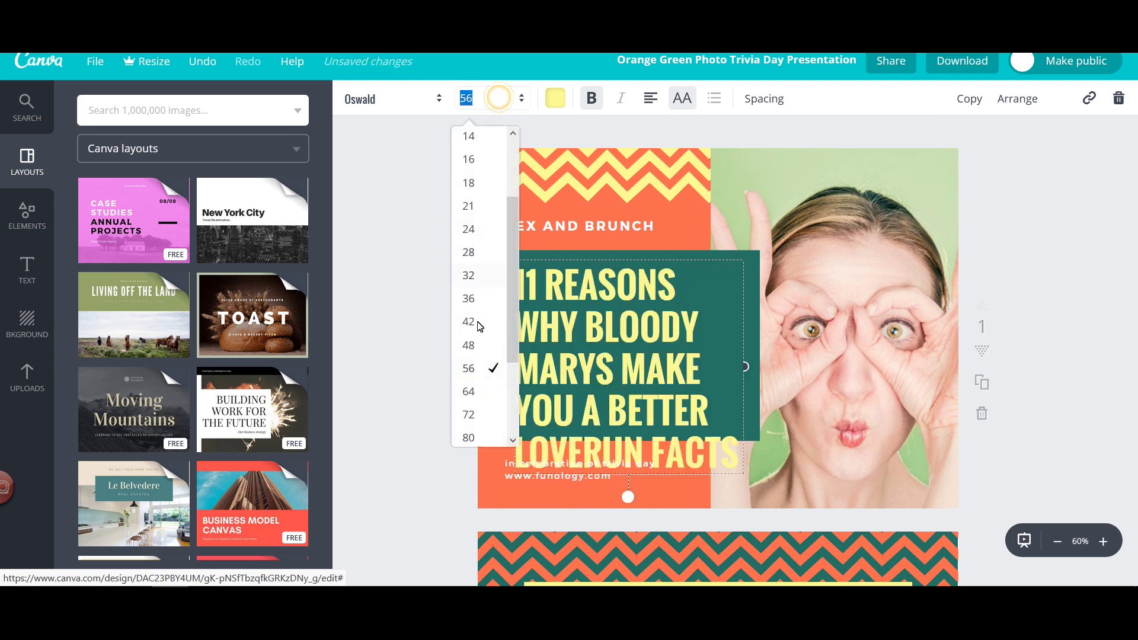
pyautogui.click(481, 340)
pyautogui.click(935, 354)
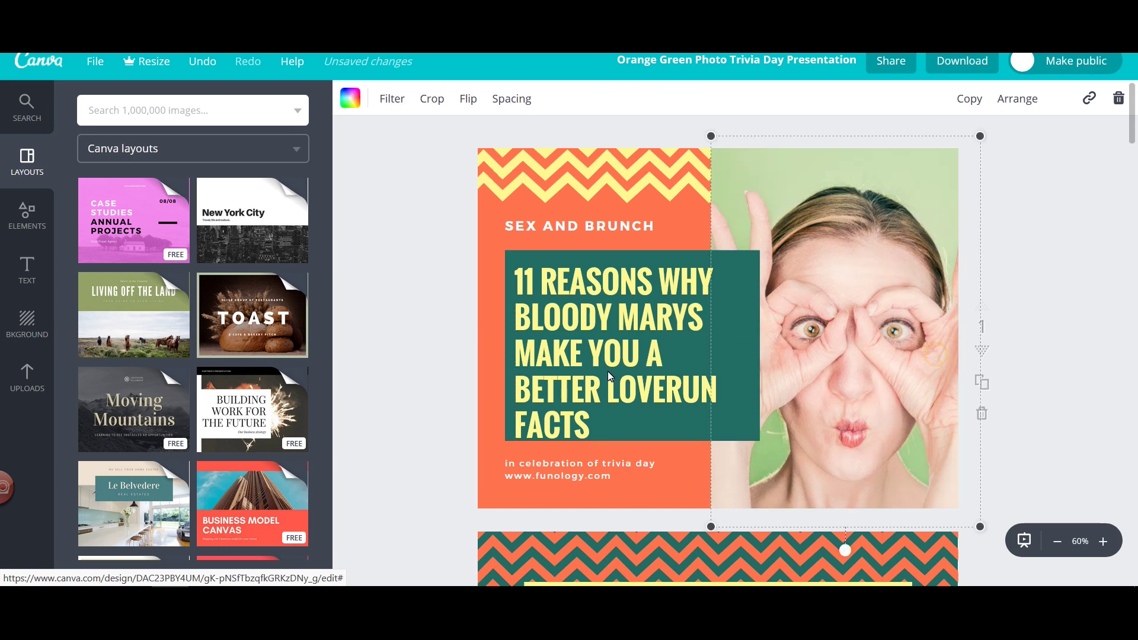
# Shift the title slightly up and left inside the green box and lower the SEX AND BRUNCH line closer to the box
pyautogui.moveTo(560, 332); pyautogui.dragTo(557, 324)
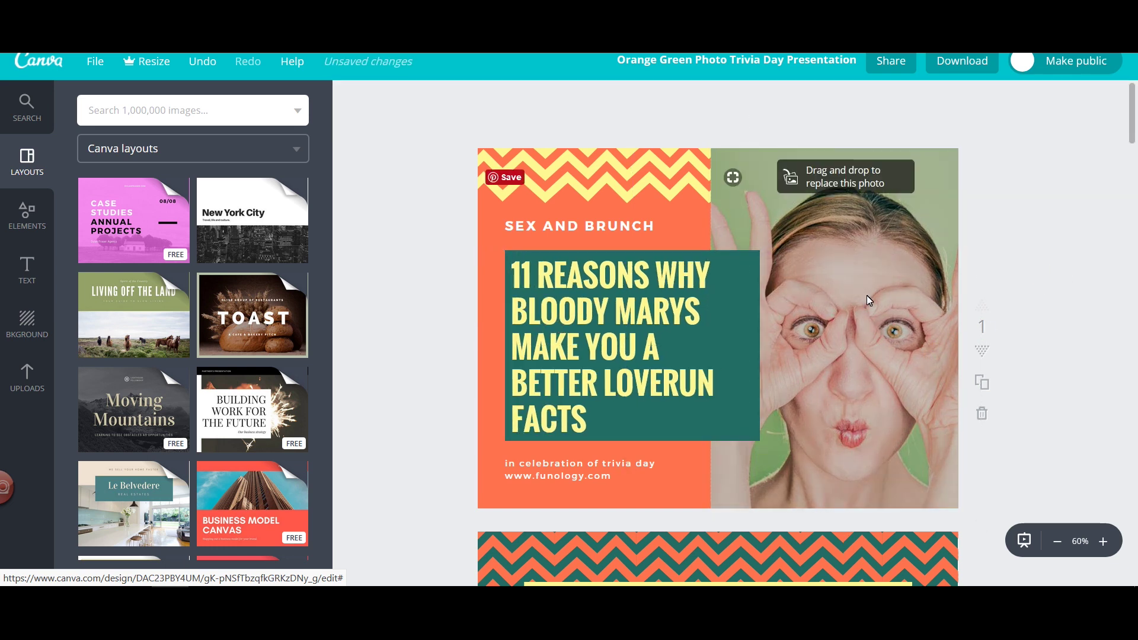
pyautogui.moveTo(598, 224); pyautogui.dragTo(599, 231)
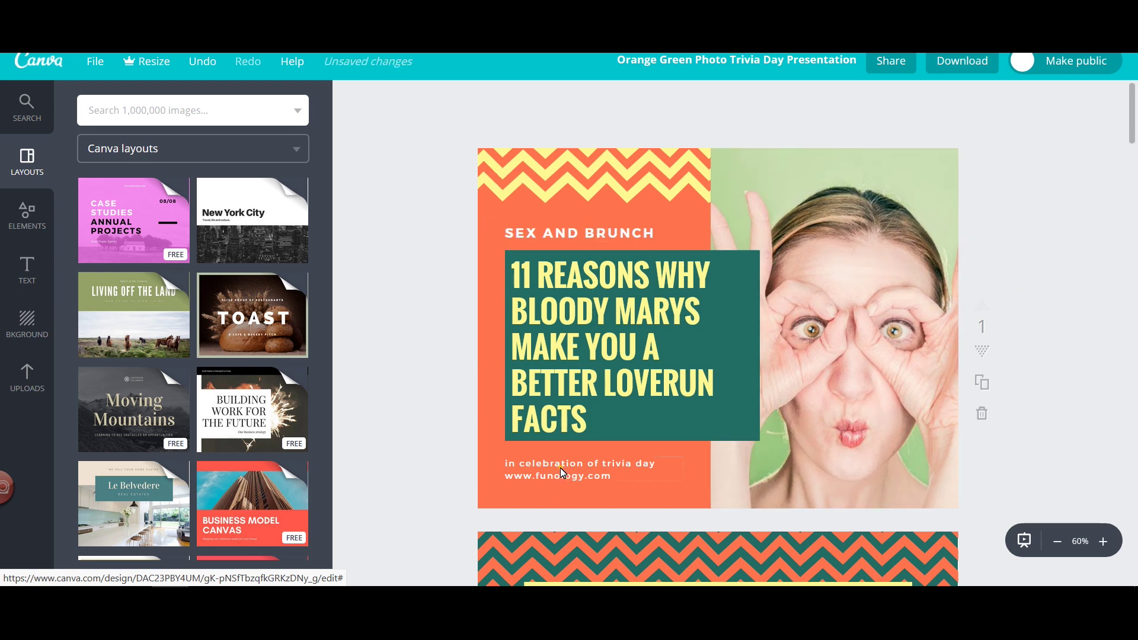
pyautogui.click(511, 468)
pyautogui.click(511, 469)
pyautogui.click(534, 477)
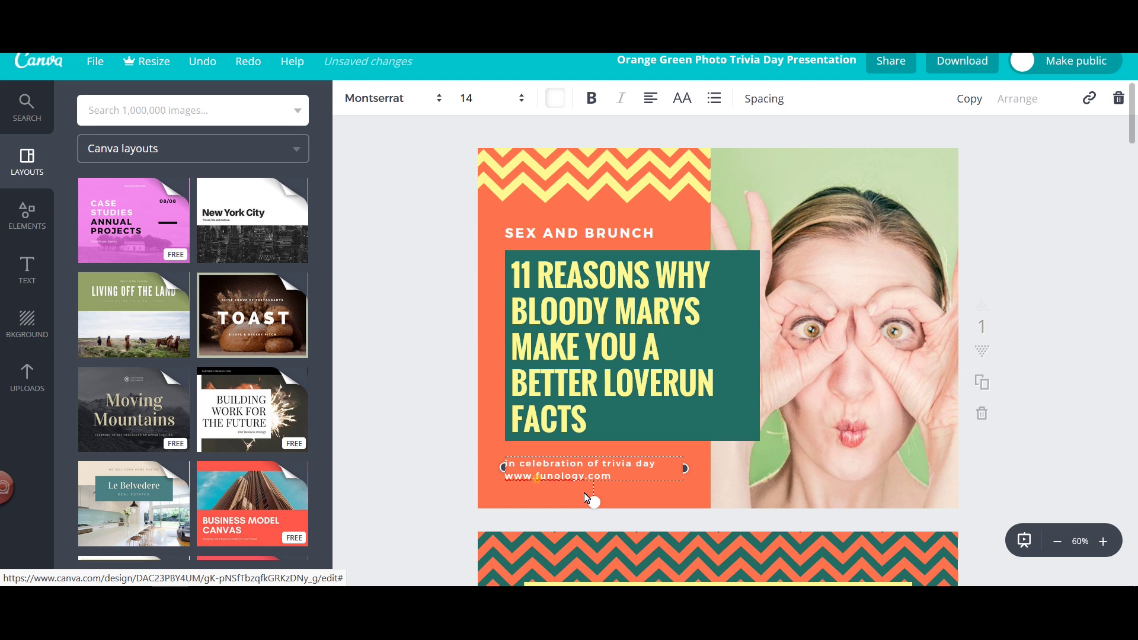
pyautogui.write('DR')
pyautogui.press('BackSpace')
pyautogui.write('runkenToma')
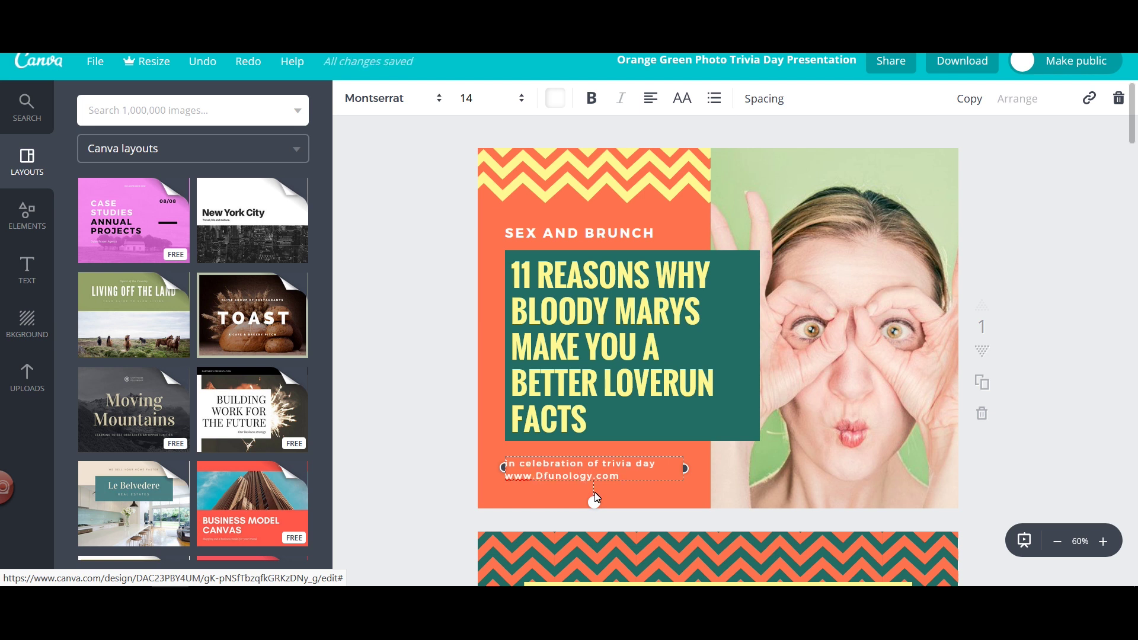
pyautogui.write('to')
pyautogui.press('Delete')
pyautogui.press('Delete')
pyautogui.press('Delete')
pyautogui.press('Delete')
pyautogui.press('Delete')
pyautogui.press('Delete')
pyautogui.press('Delete')
pyautogui.press('Delete')
# Replace "in celebration of trivia day" above the web address with "Presented by"
pyautogui.moveTo(656, 467); pyautogui.dragTo(510, 468)
pyautogui.write('P')
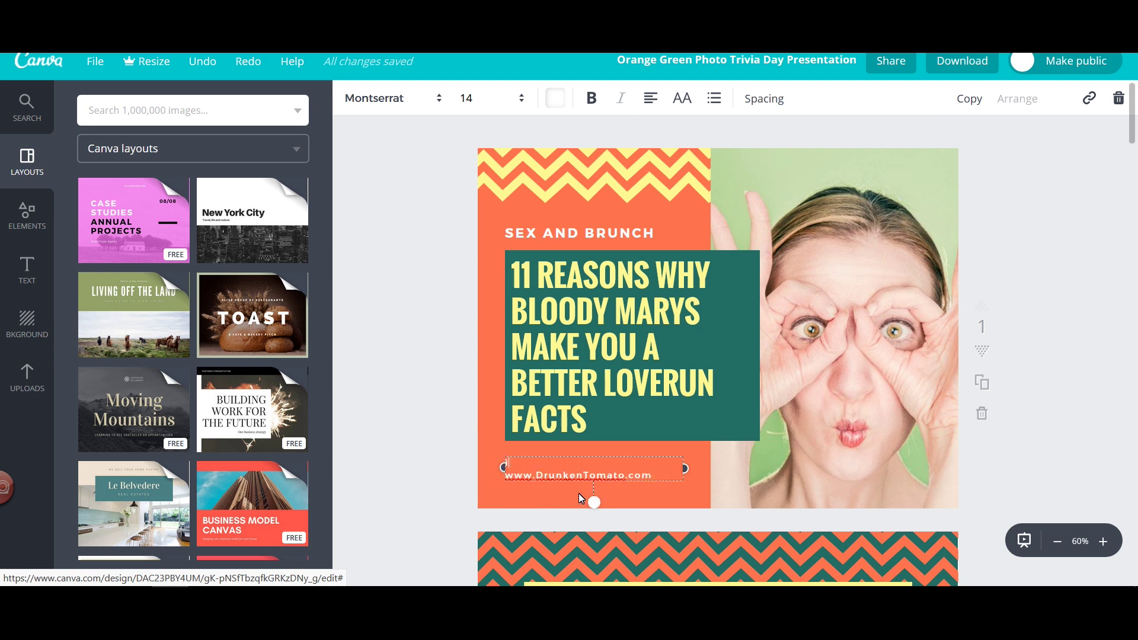
pyautogui.write('resented by')
pyautogui.click(1073, 368)
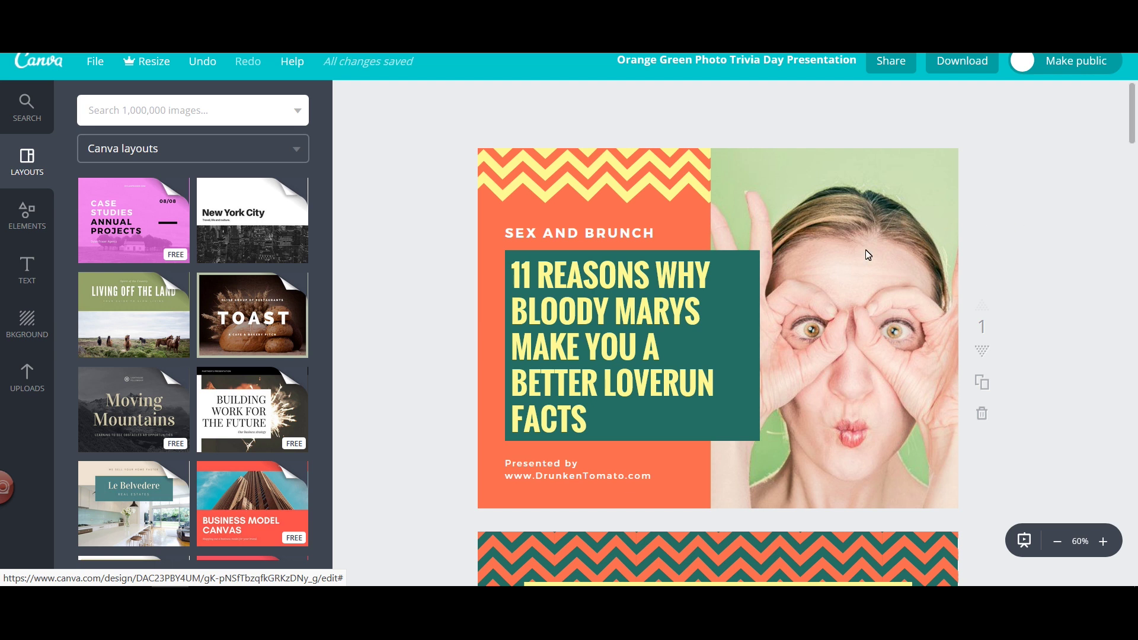
# Delete the leftover "UN FACTS" from the end of the first slide's title
pyautogui.doubleClick(663, 385)
pyautogui.moveTo(663, 385); pyautogui.dragTo(706, 428)
pyautogui.press('BackSpace')
pyautogui.click(377, 330)
pyautogui.click(725, 346)
# Set the shortened title's font size to 54 so it fills the green box
pyautogui.click(592, 311)
pyautogui.click(474, 98)
pyautogui.click(467, 318)
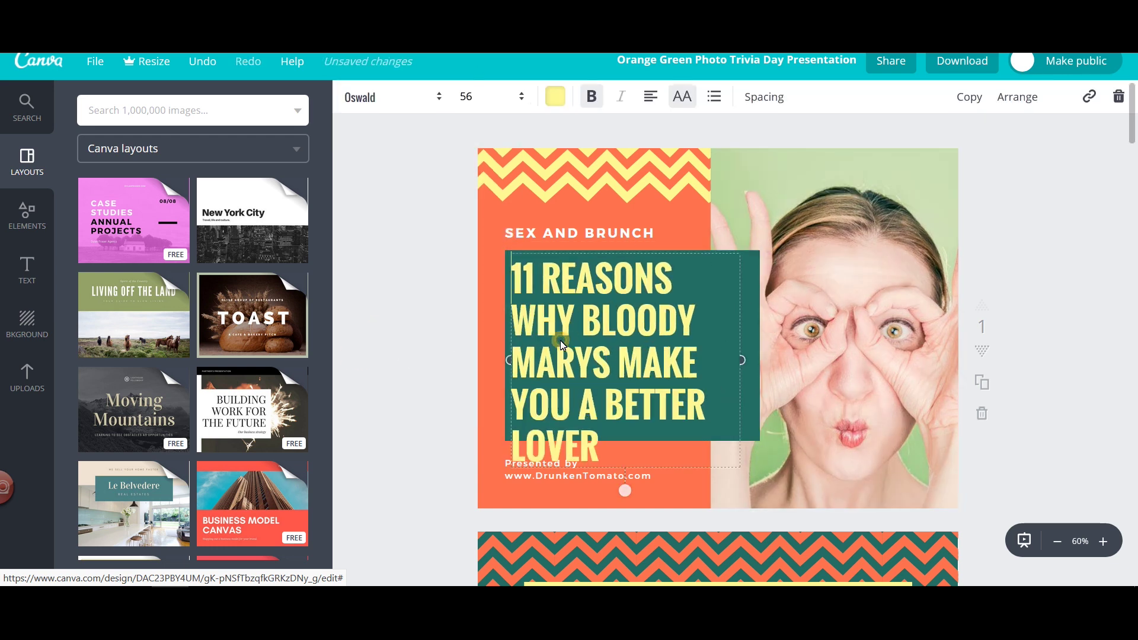
pyautogui.click(475, 98)
pyautogui.write('52')
pyautogui.press('Return')
pyautogui.click(476, 99)
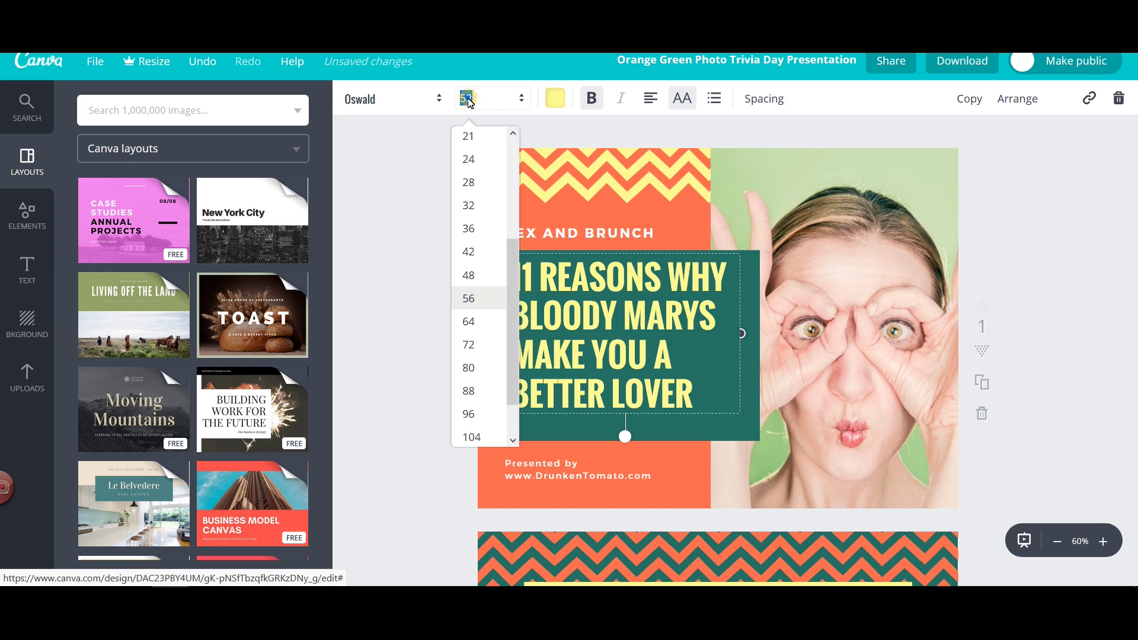
pyautogui.write('54')
pyautogui.press('Return')
pyautogui.click(1034, 349)
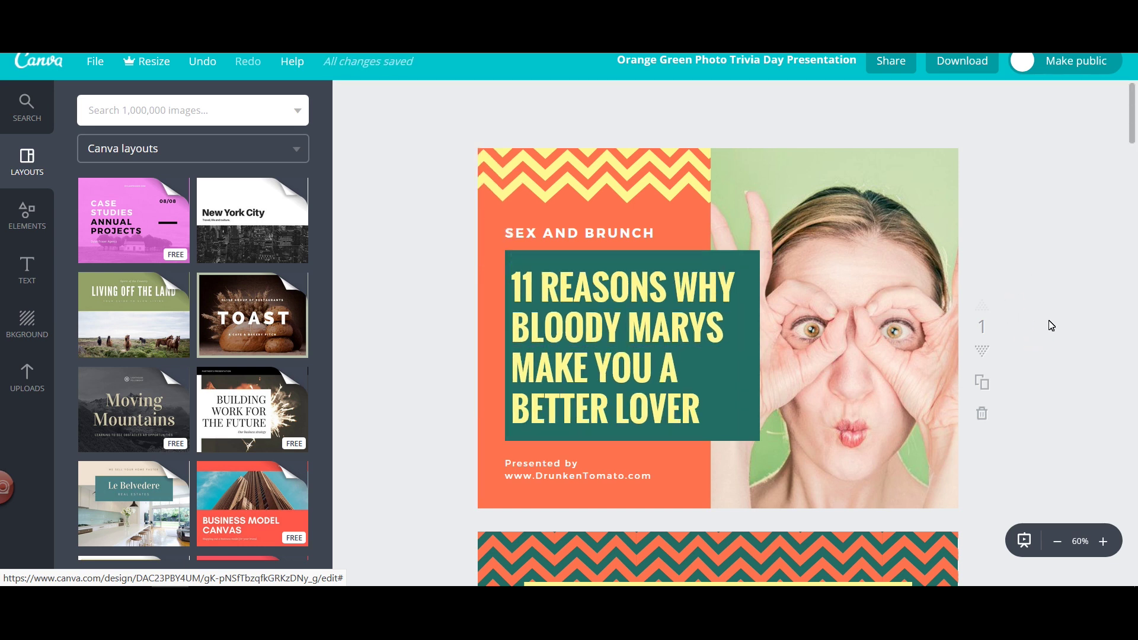
# Look through the template's remaining slides for a layout that suits the article's ingredient sections
pyautogui.scroll(-8, 1011, 246)
pyautogui.scroll(8, 475, 218)
pyautogui.click(500, 216)
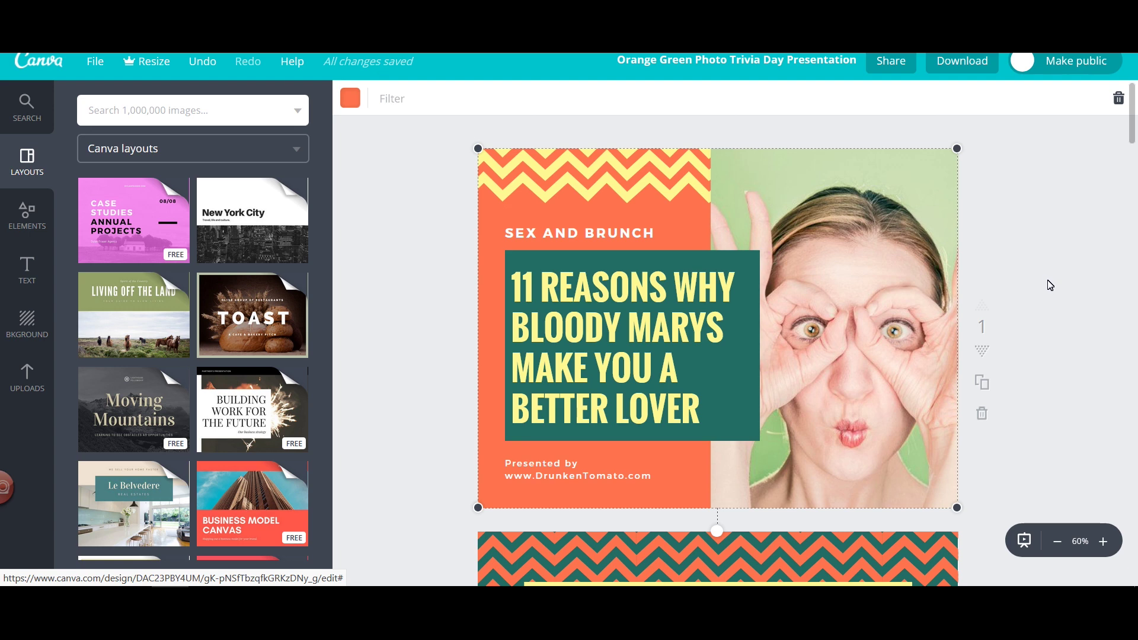
pyautogui.scroll(-5, 1050, 286)
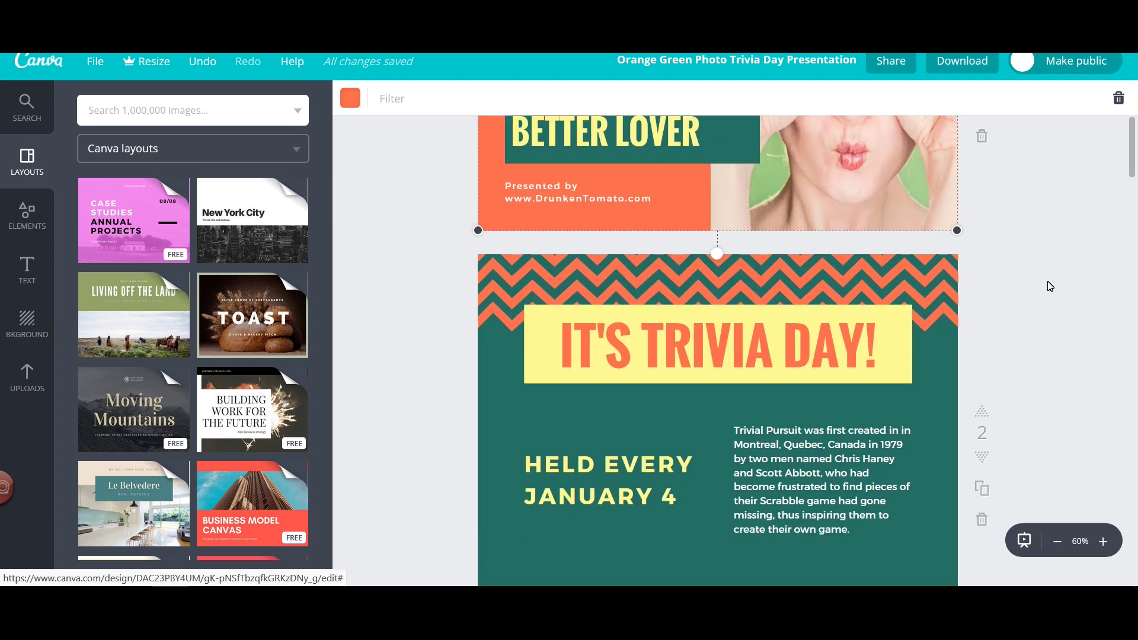
pyautogui.scroll(5, 1050, 286)
pyautogui.scroll(-3, 1047, 285)
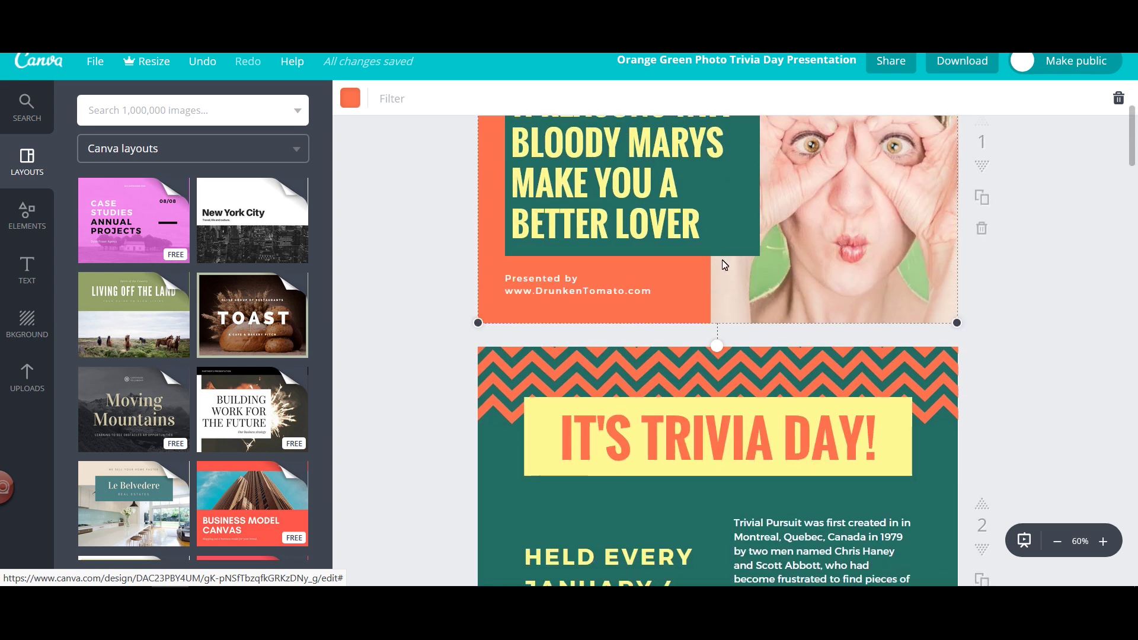
pyautogui.click(666, 281)
pyautogui.click(699, 287)
pyautogui.click(1018, 275)
pyautogui.scroll(-4, 1020, 276)
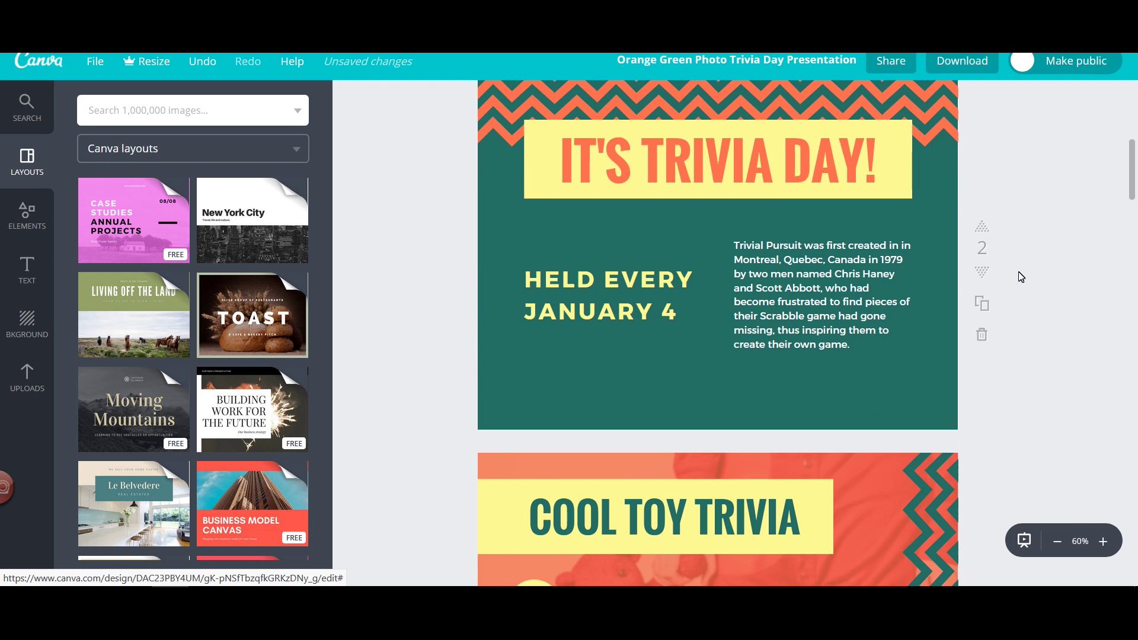
pyautogui.scroll(3, 1020, 277)
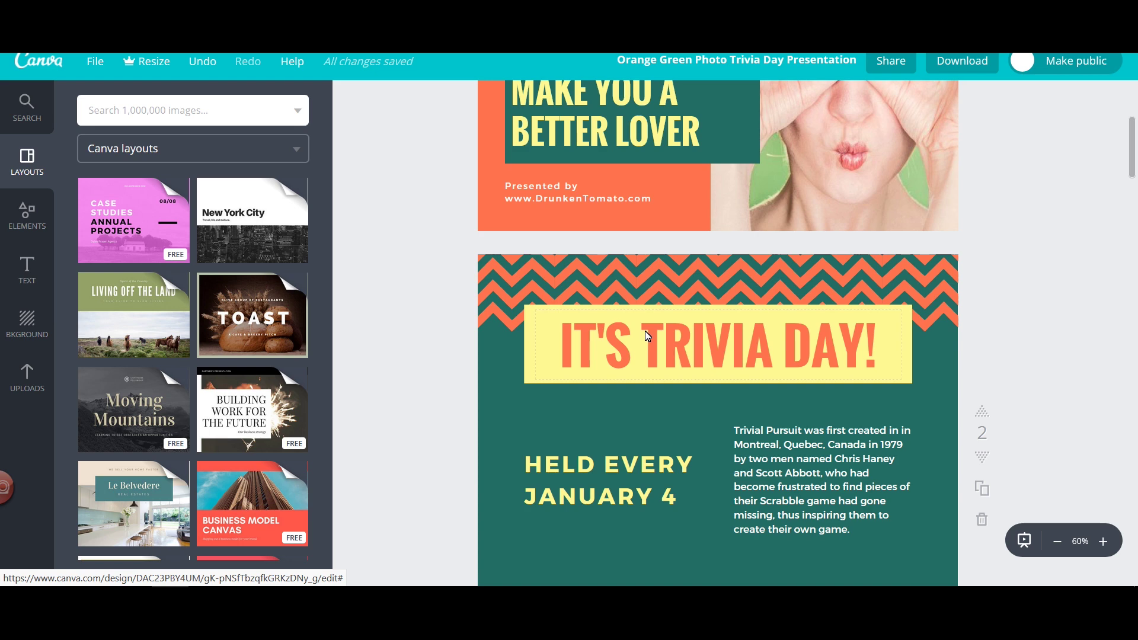
pyautogui.scroll(-9, 645, 334)
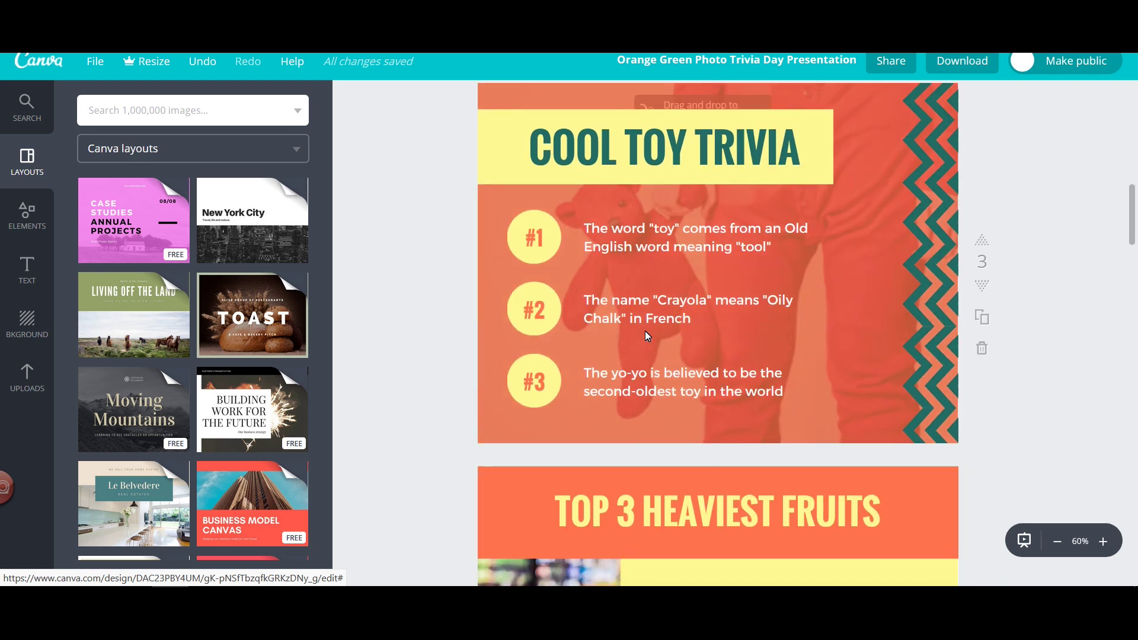
pyautogui.scroll(-18, 646, 334)
pyautogui.scroll(4, 645, 329)
# Check the article for its first ingredient and replace the FOOD FACTS heading on slide 5 with "TOMATOES"
pyautogui.click(599, 261)
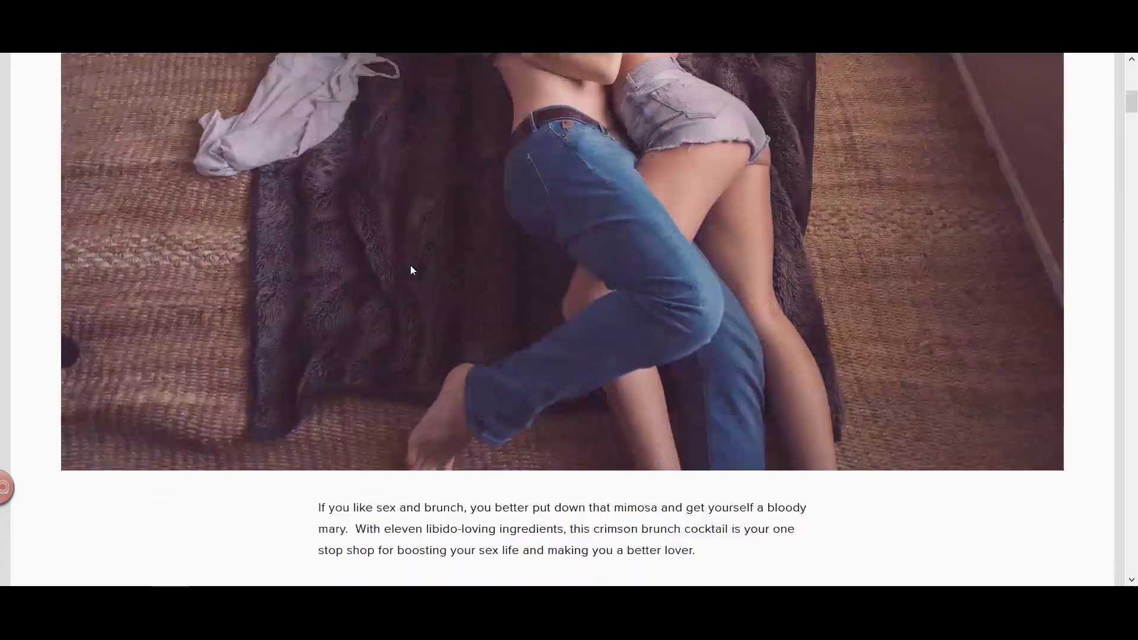
pyautogui.scroll(-10, 412, 270)
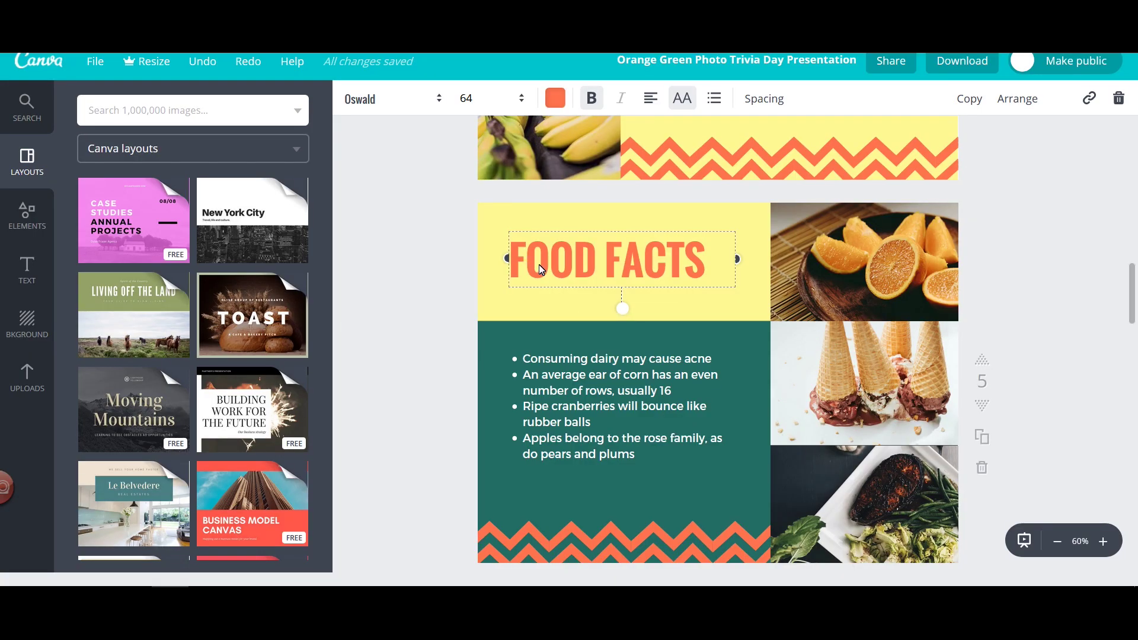
pyautogui.click(539, 264)
pyautogui.write('TOMATOES')
pyautogui.press('Delete')
pyautogui.press('Delete')
pyautogui.press('Delete')
pyautogui.press('Delete')
pyautogui.press('Delete')
pyautogui.press('Delete')
pyautogui.press('Delete')
pyautogui.press('Delete')
pyautogui.press('Delete')
pyautogui.click(538, 264)
pyautogui.press('BackSpace')
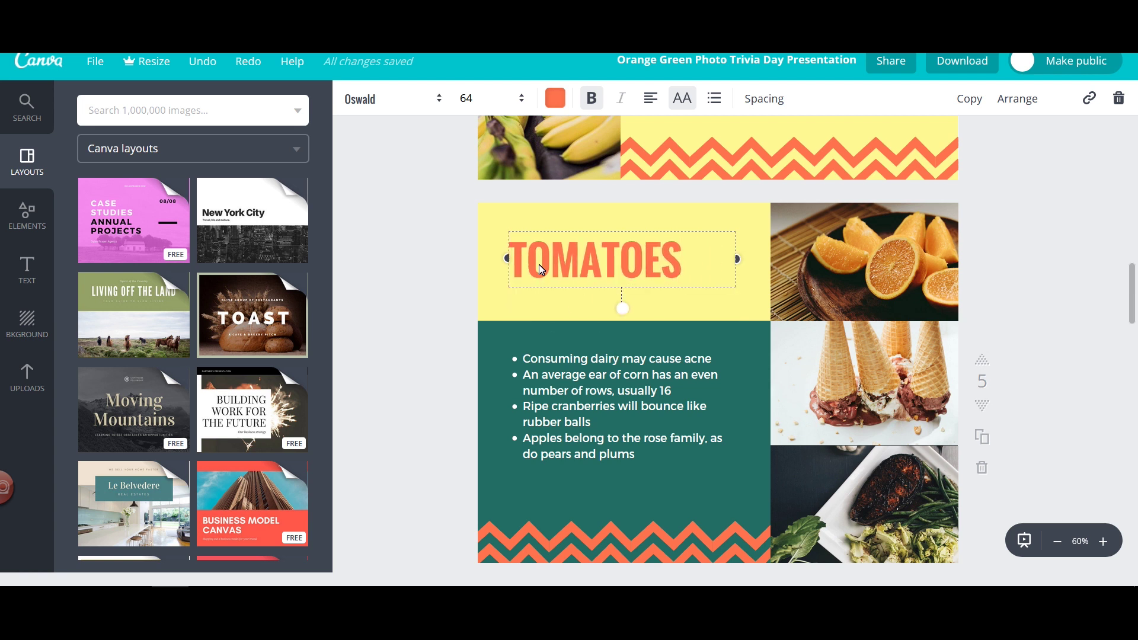
pyautogui.click(1065, 292)
# Copy the article's Tomatoes paragraph, paste it over slide 5's bullet list, and shift the text block slightly upward
pyautogui.hotkey('alt', 'Tab')
pyautogui.moveTo(317, 326); pyautogui.dragTo(432, 422)
pyautogui.hotkey('ctrl', 'c')
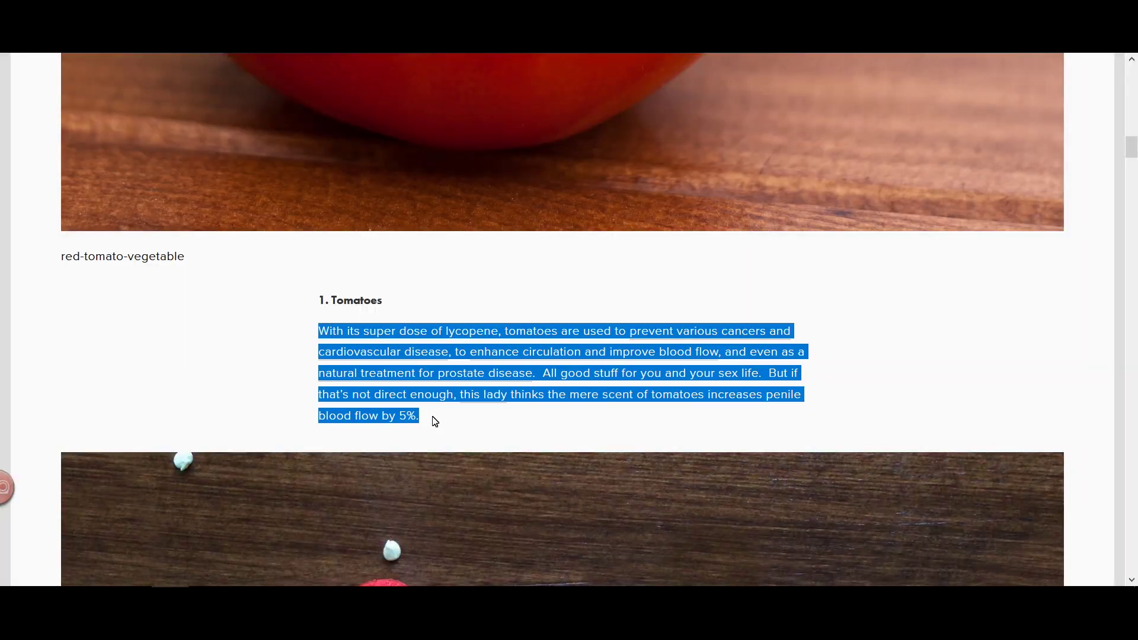
pyautogui.hotkey('alt', 'Tab')
pyautogui.doubleClick(545, 390)
pyautogui.hotkey('ctrl', 'a')
pyautogui.hotkey('ctrl', 'v')
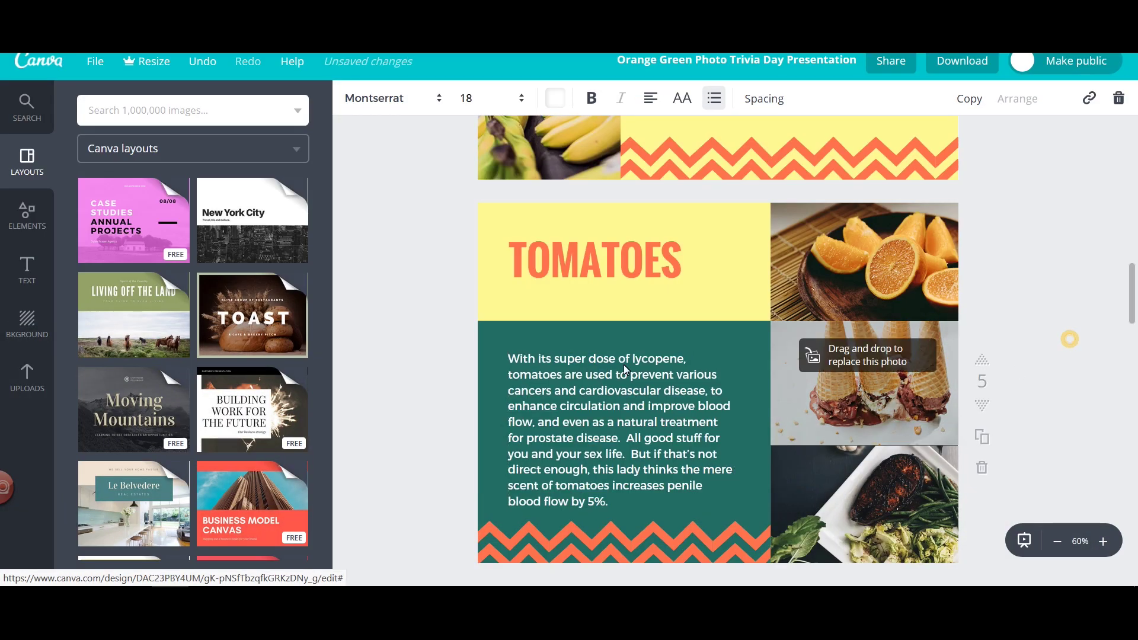
pyautogui.click(1077, 327)
pyautogui.scroll(-3, 1078, 326)
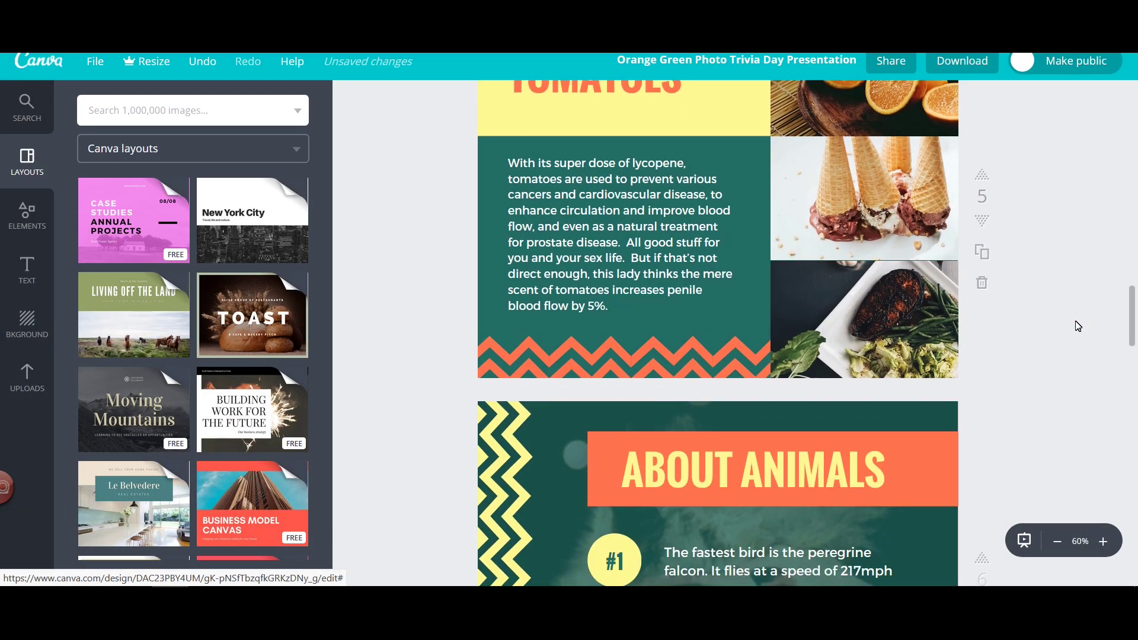
pyautogui.scroll(2, 1078, 327)
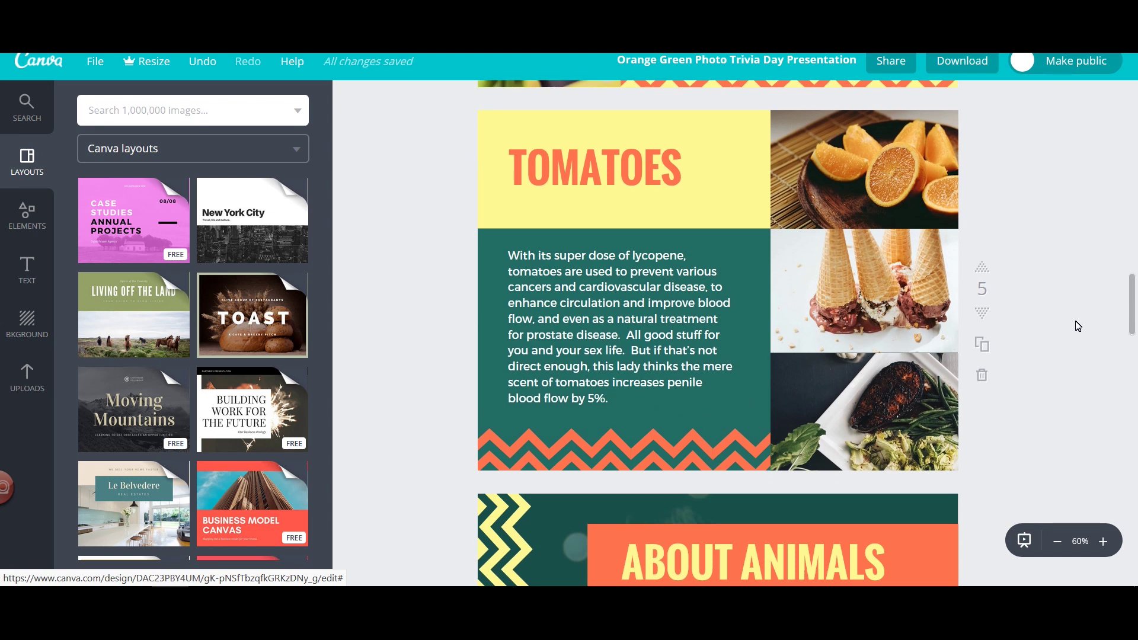
pyautogui.click(871, 173)
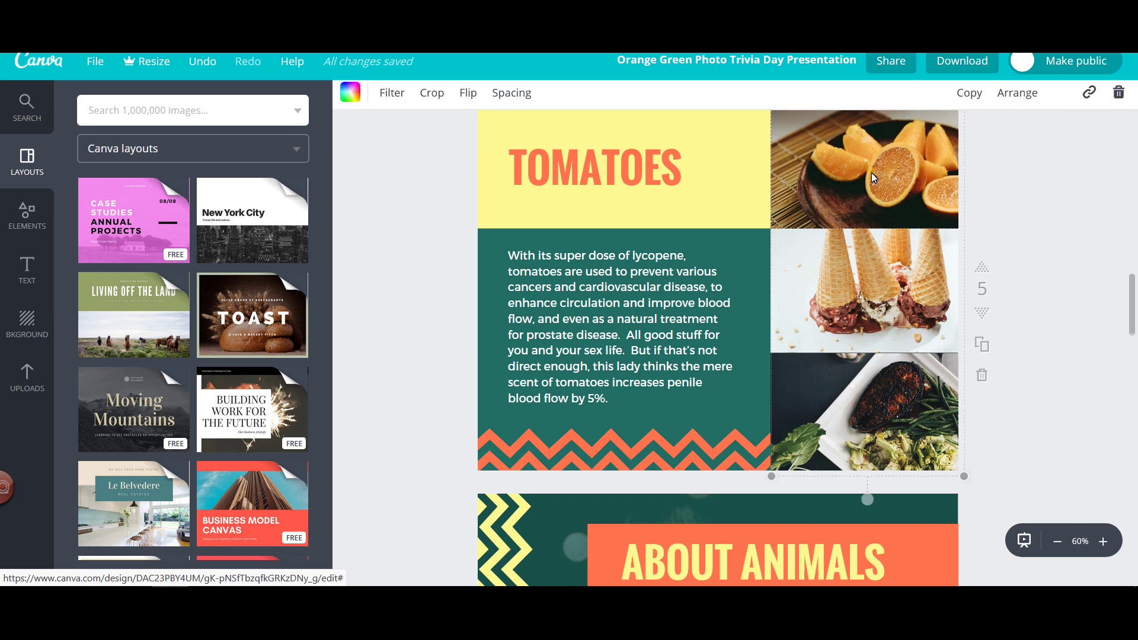
pyautogui.click(1033, 191)
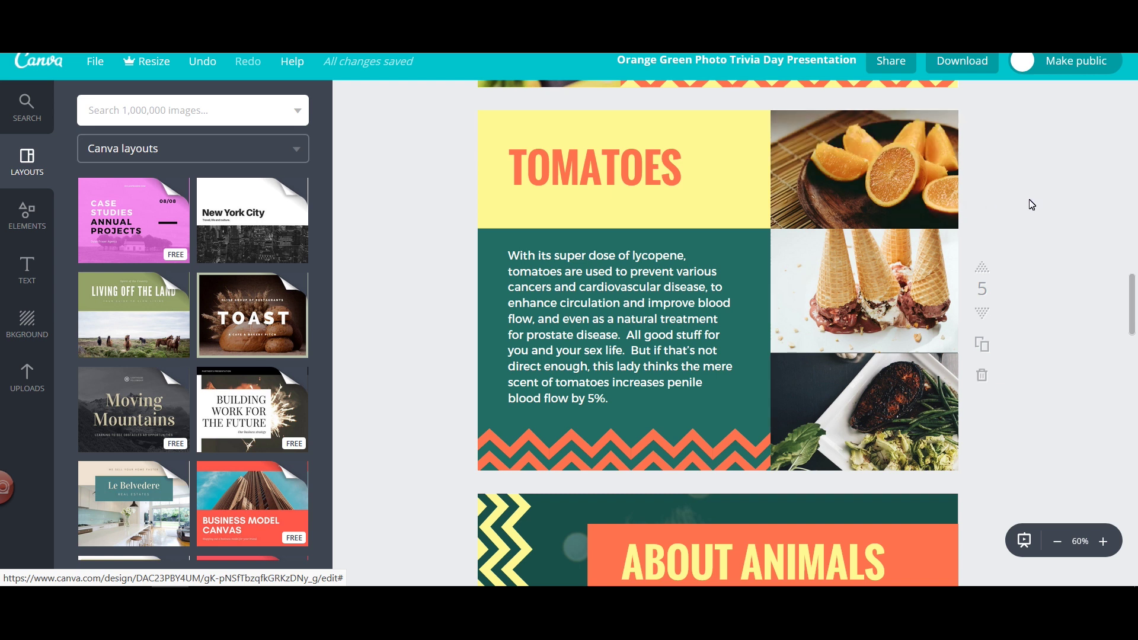
pyautogui.scroll(2, 1031, 204)
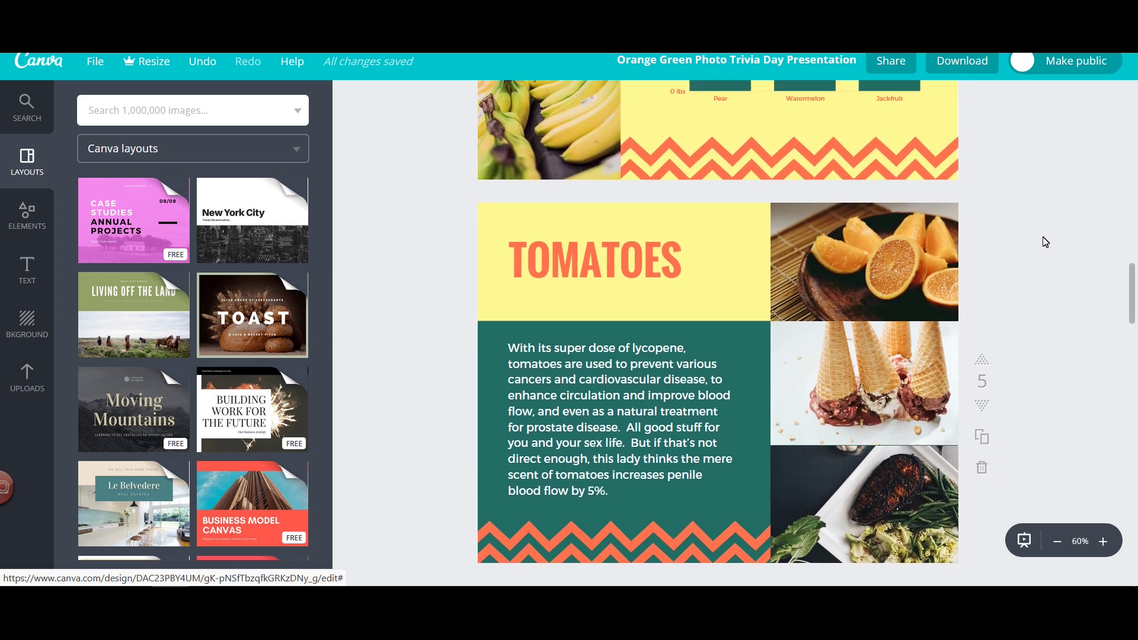
# Delete the ice cream cone photo and the grilled meat photo below it from slide 5's photo grid
pyautogui.click(876, 388)
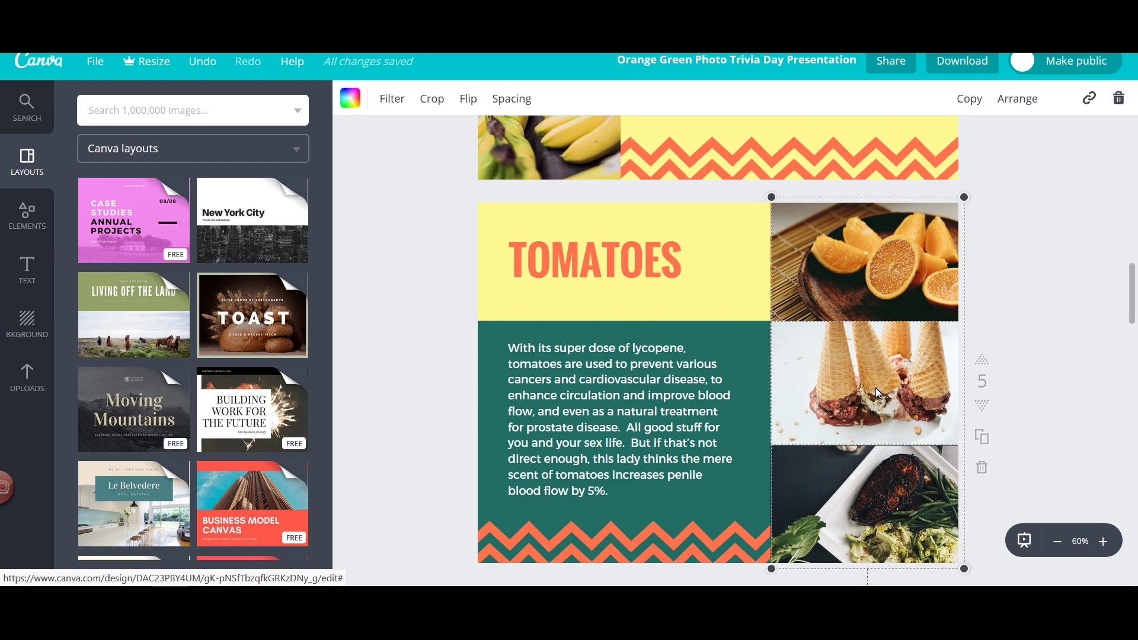
pyautogui.press('Delete')
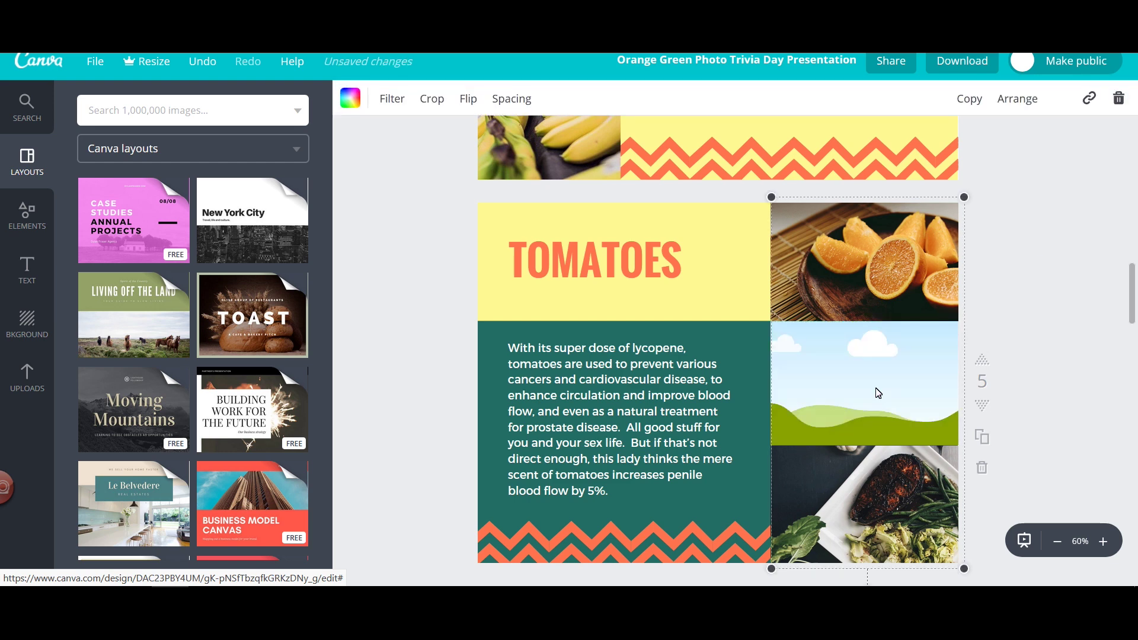
pyautogui.click(854, 485)
pyautogui.press('Delete')
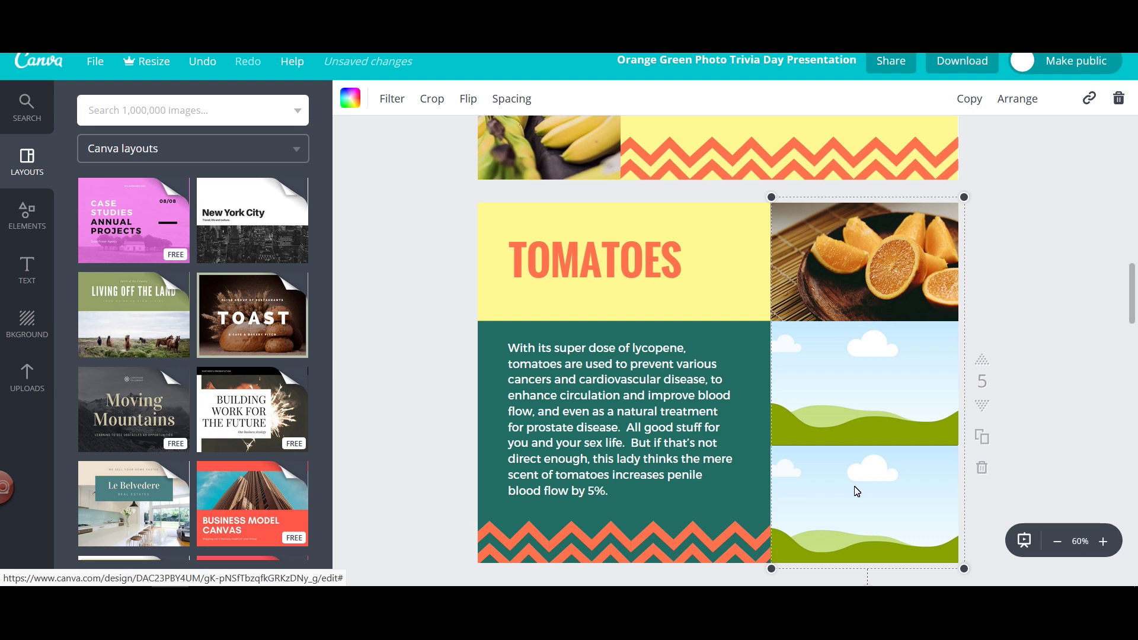
pyautogui.moveTo(503, 327); pyautogui.dragTo(534, 327)
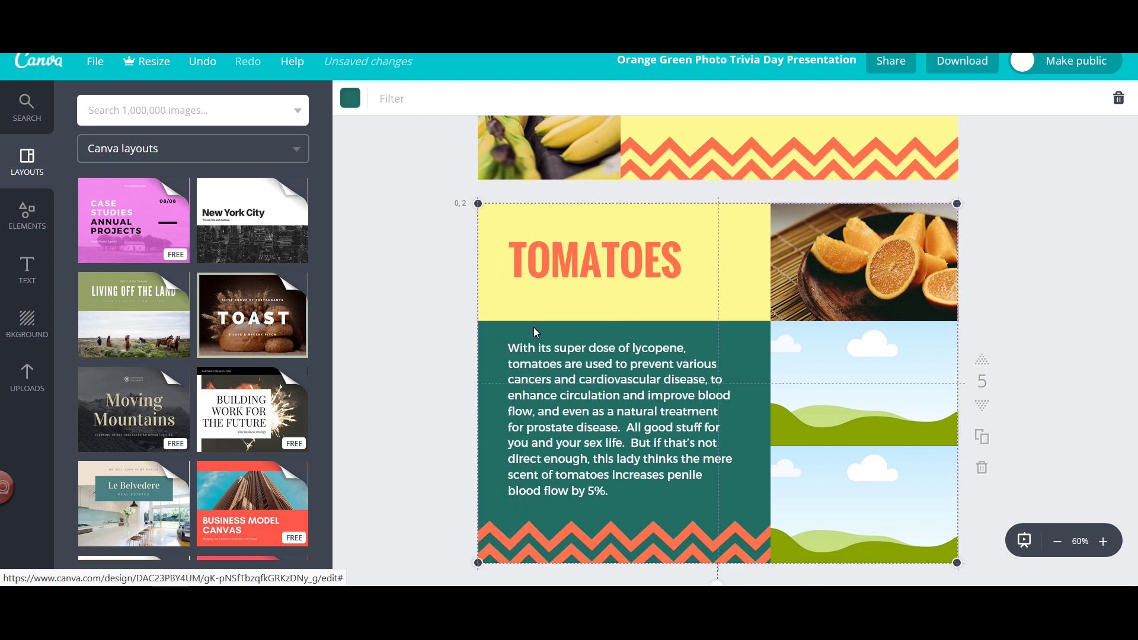
pyautogui.rightClick(794, 392)
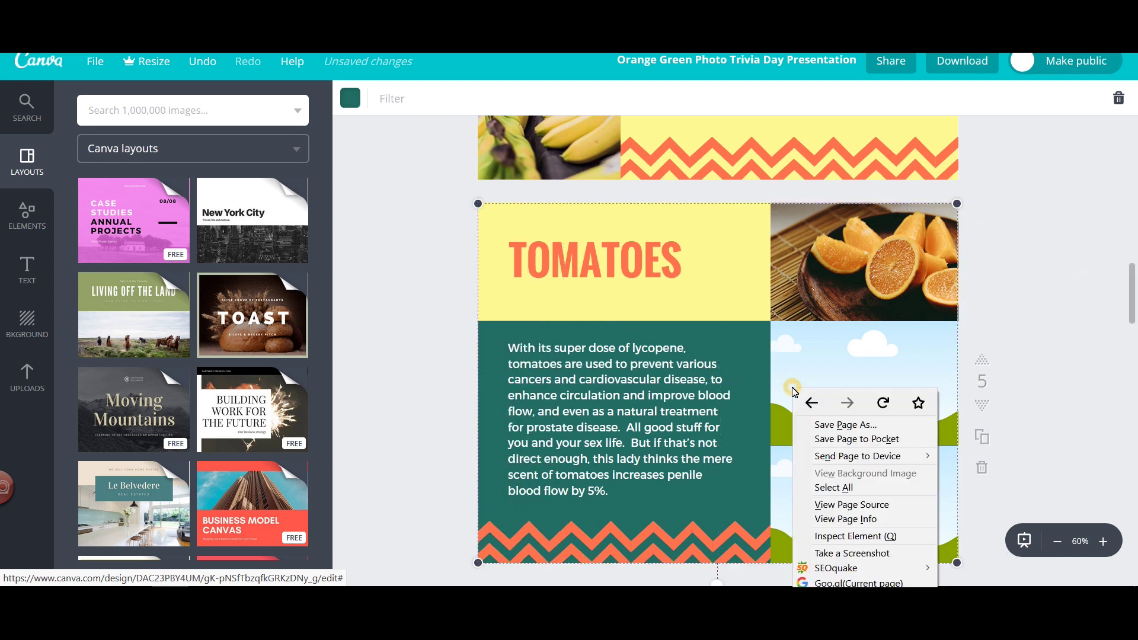
pyautogui.click(792, 359)
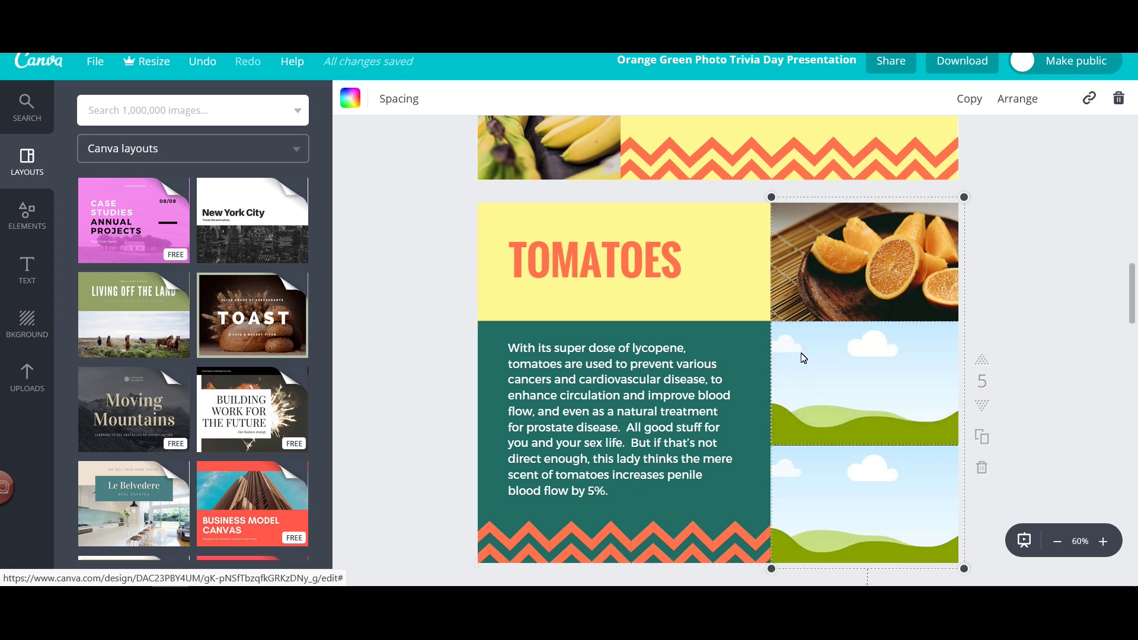
# Delete the remaining photo grid from slide 5 and widen the Tomatoes paragraph across most of the slide
pyautogui.moveTo(805, 356); pyautogui.dragTo(832, 358)
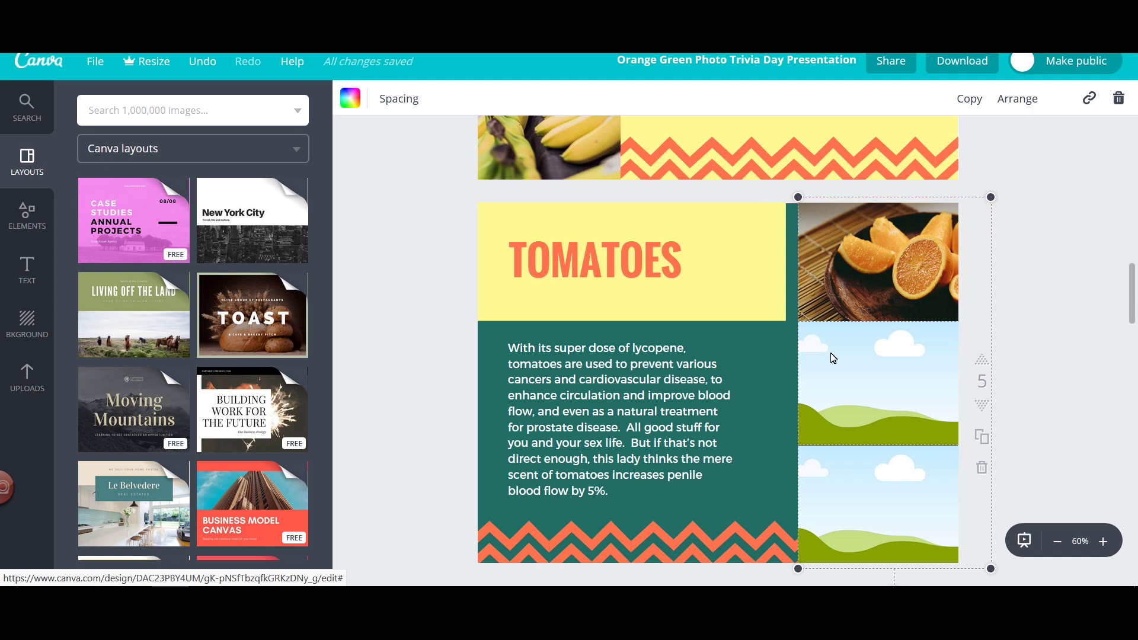
pyautogui.press('Delete')
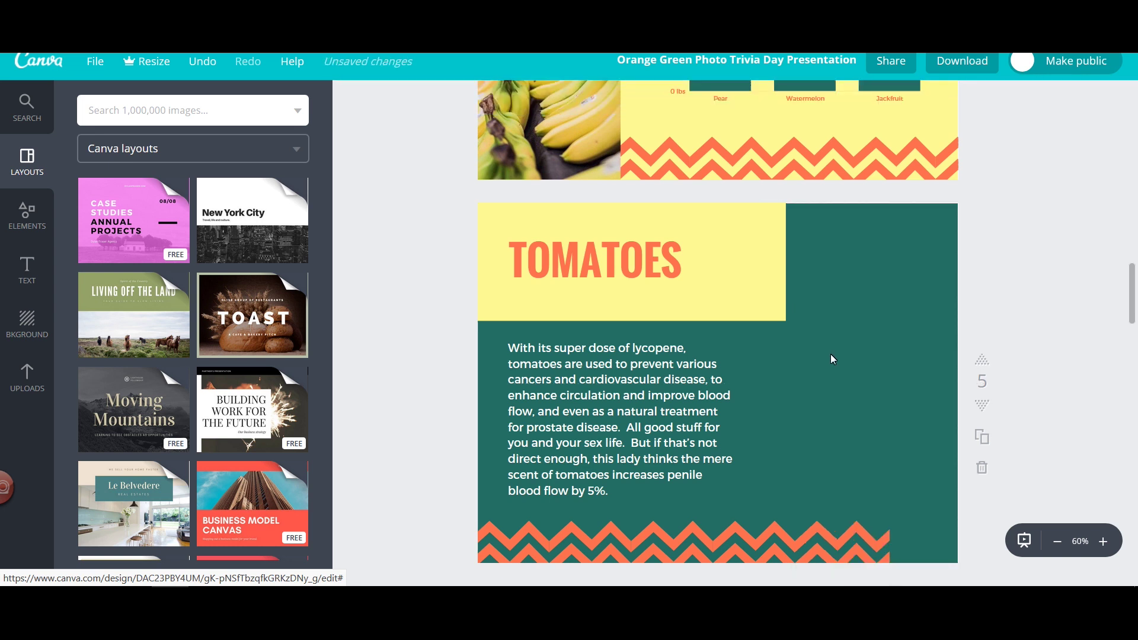
pyautogui.click(714, 415)
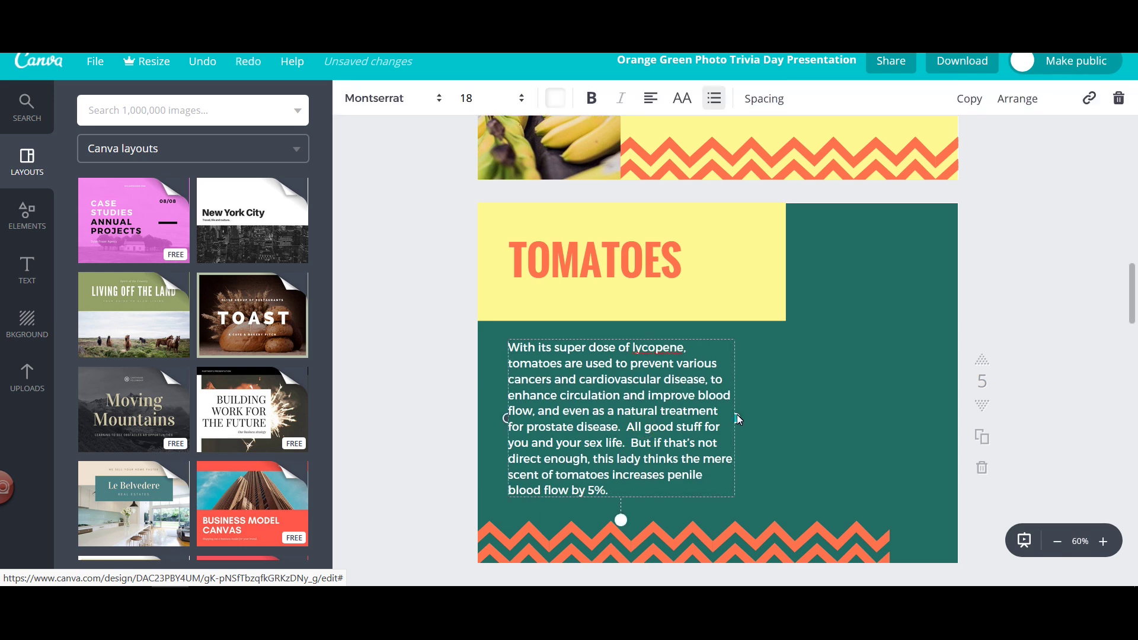
pyautogui.moveTo(737, 415); pyautogui.dragTo(774, 409)
pyautogui.moveTo(856, 419); pyautogui.dragTo(918, 418)
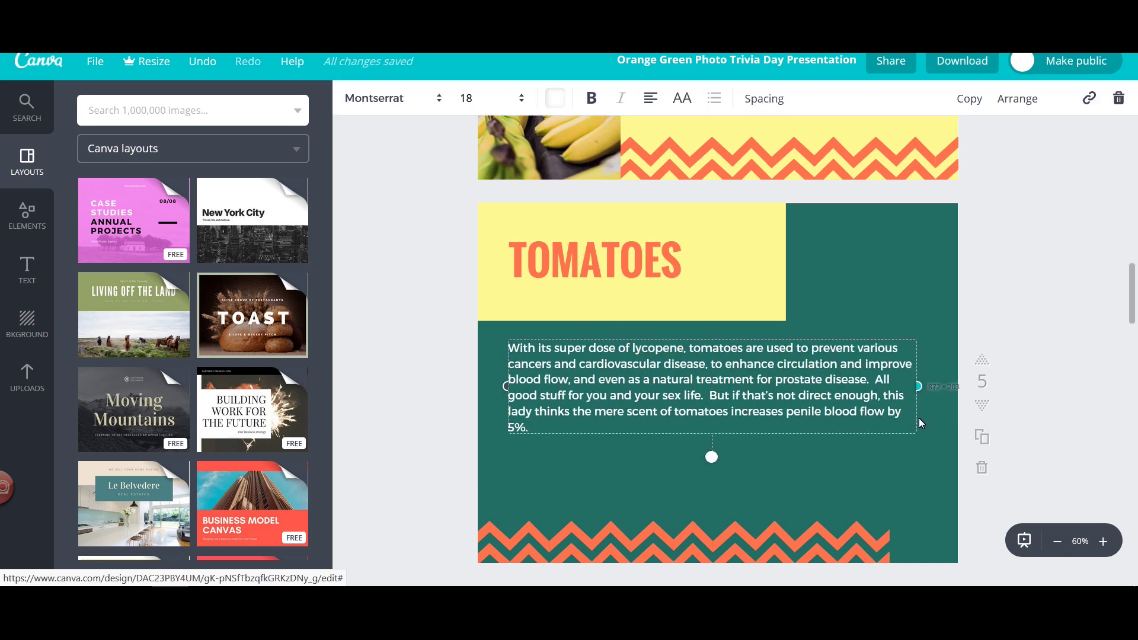
# Move the Tomatoes paragraph slightly lower on the green area and narrow its text block a little
pyautogui.click(794, 499)
pyautogui.moveTo(741, 399); pyautogui.dragTo(736, 421)
pyautogui.click(741, 469)
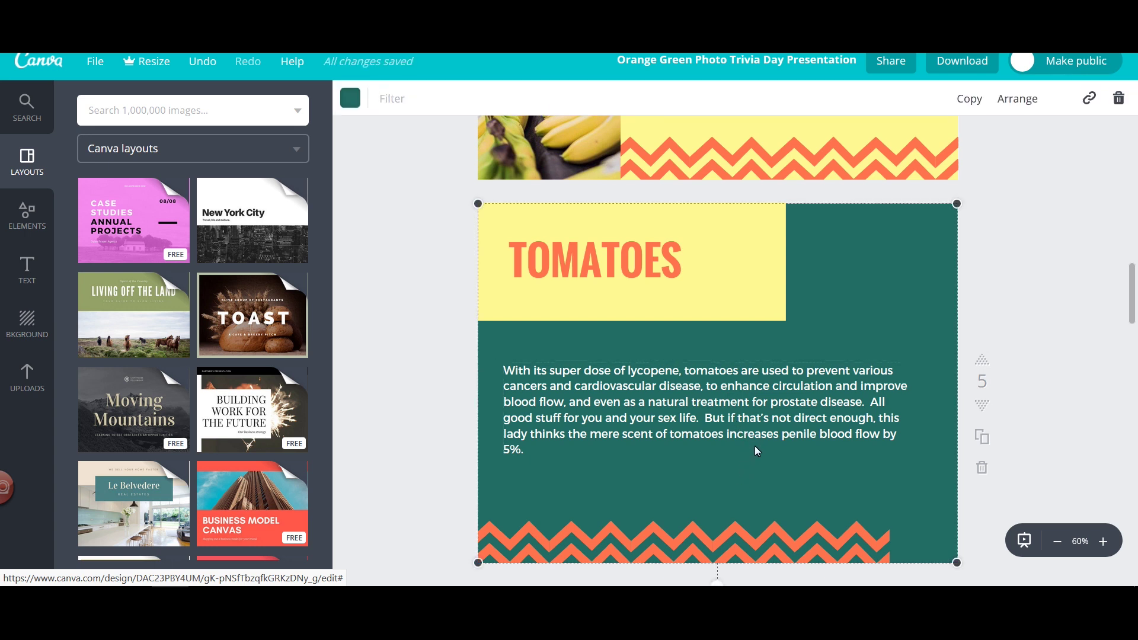
pyautogui.click(756, 416)
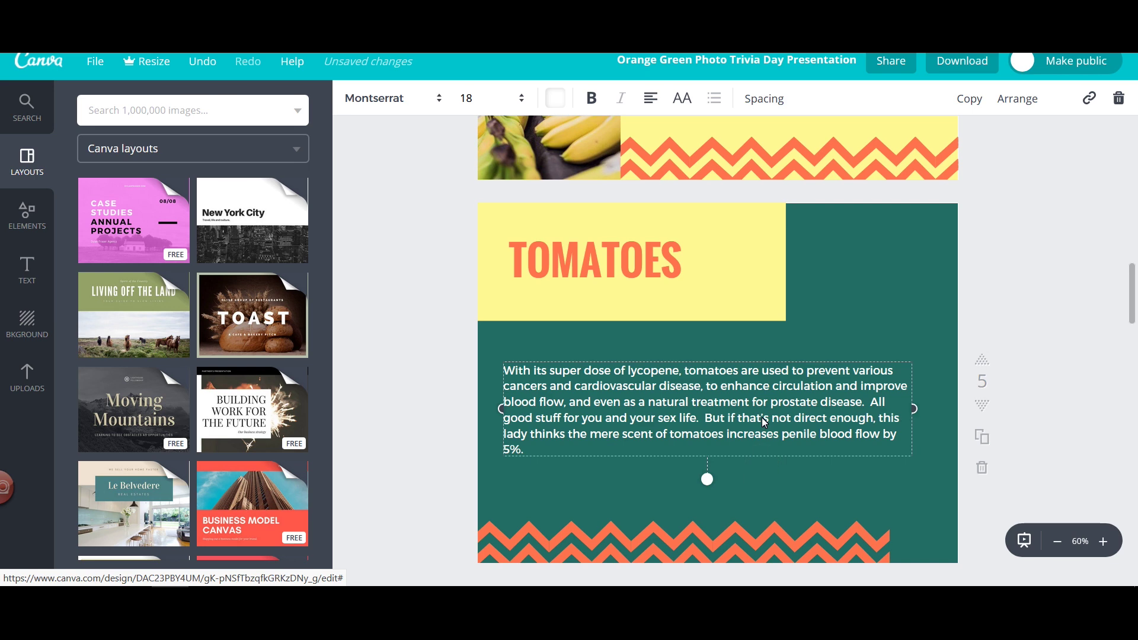
pyautogui.moveTo(914, 410); pyautogui.dragTo(884, 413)
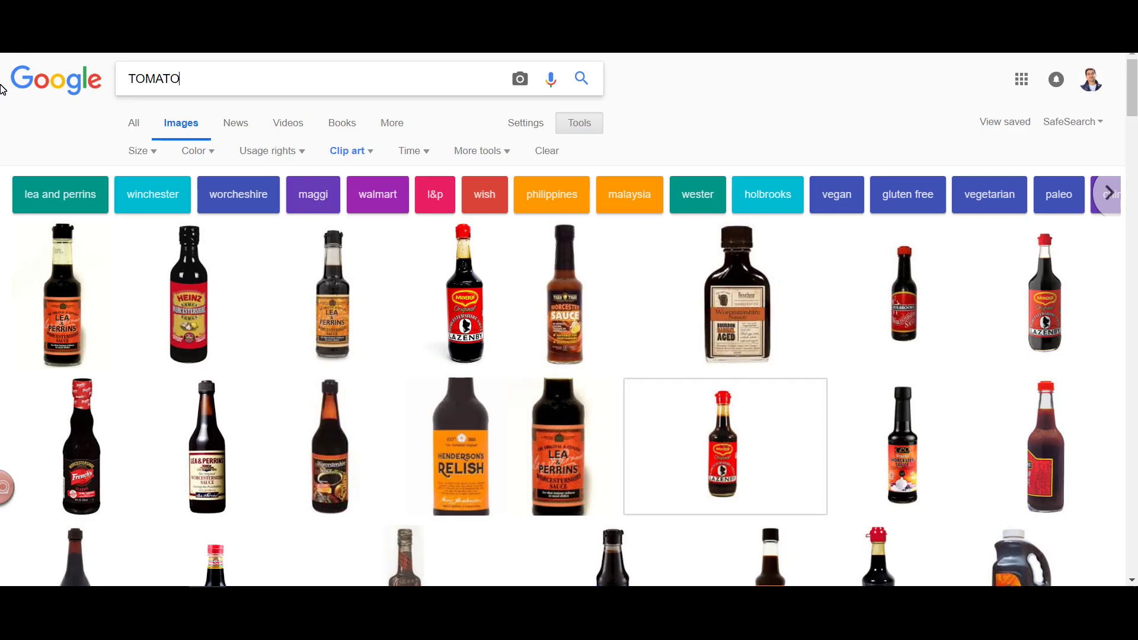
# Switch to Google Images, search for "TOMATO" and then "TOMATO PNG", and open the clipart of a halved tomato beside a whole one
pyautogui.press('Return')
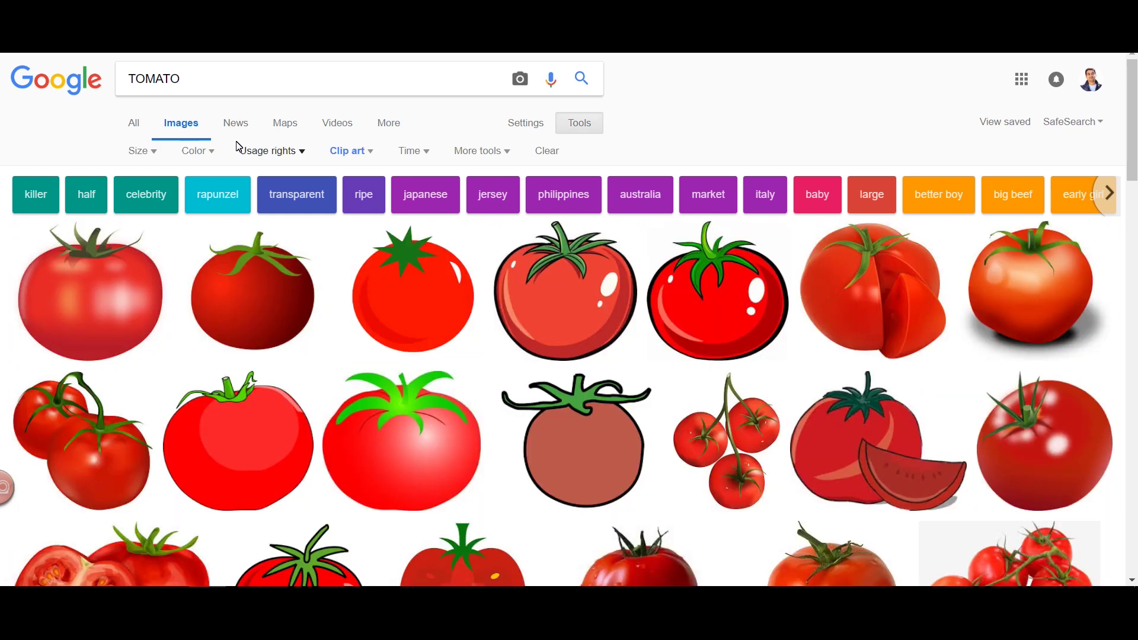
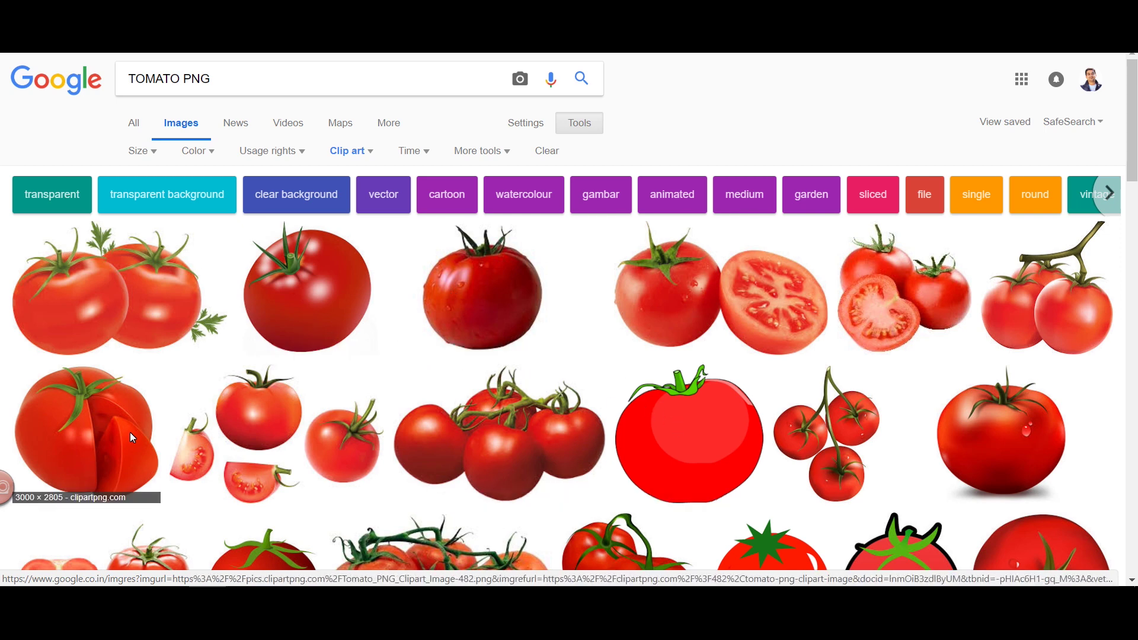
pyautogui.scroll(-3, 1000, 396)
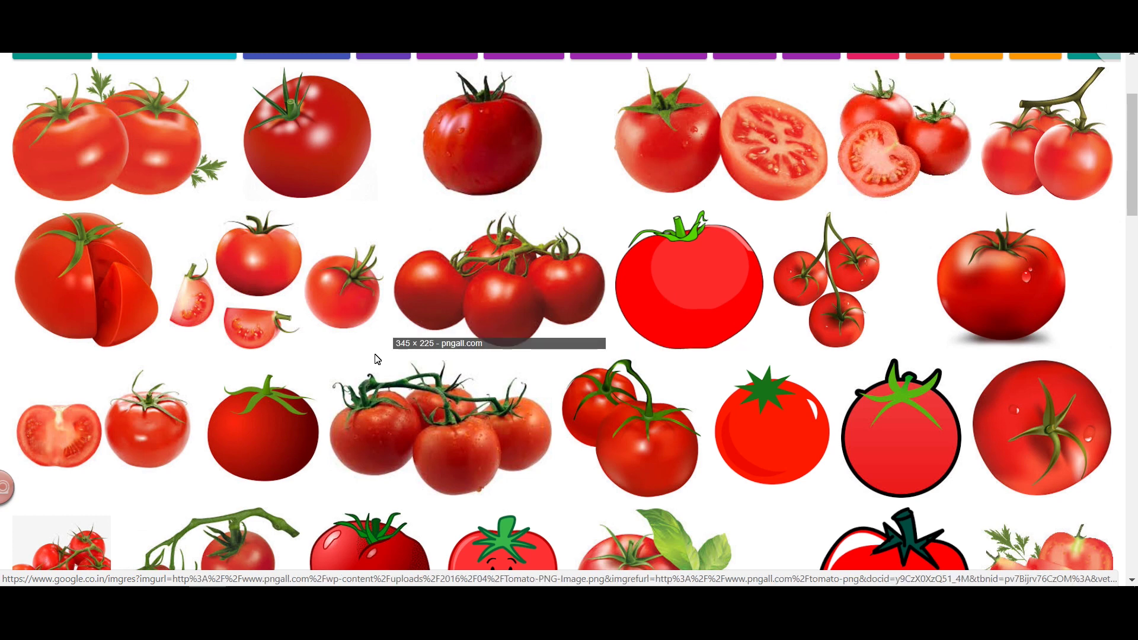
pyautogui.scroll(-10, 300, 339)
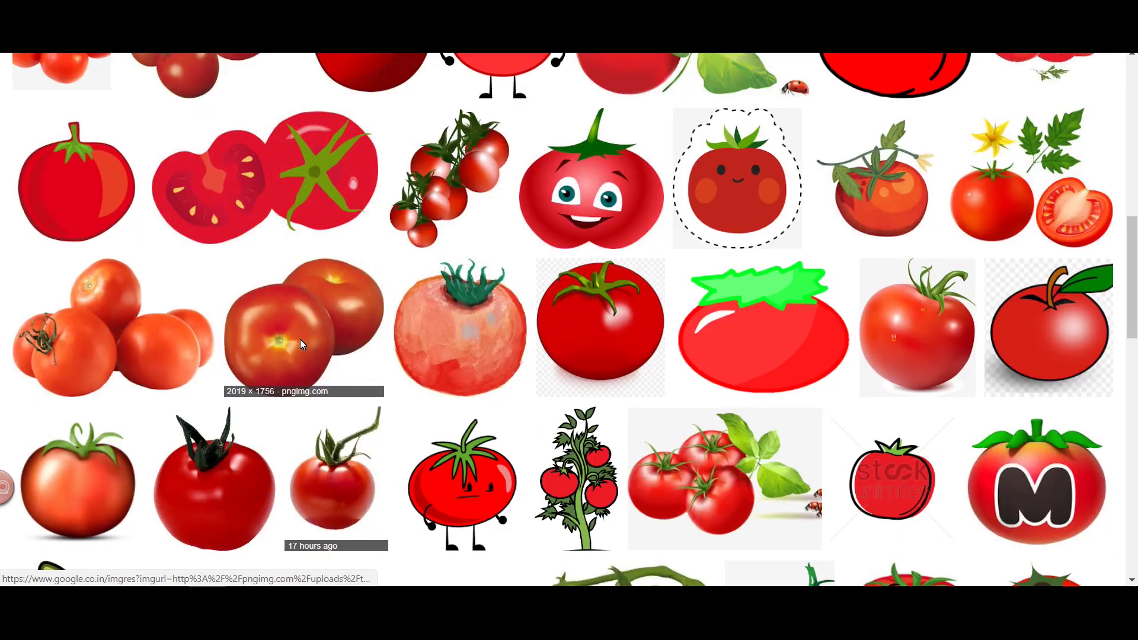
pyautogui.click(282, 191)
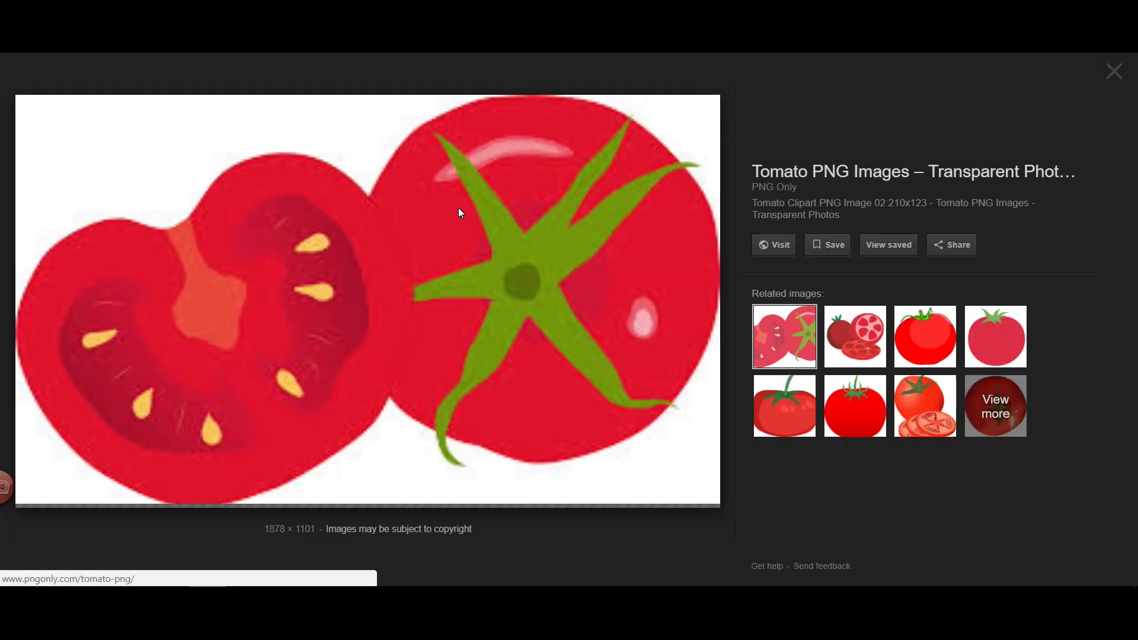
pyautogui.click(459, 212)
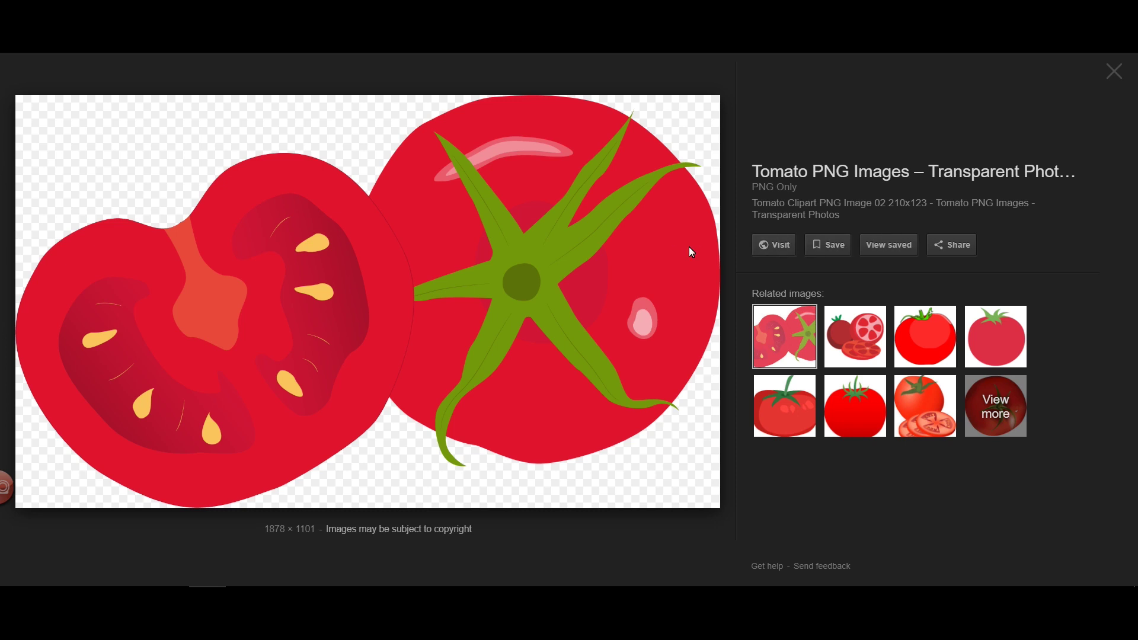
# Open the tomato clipart on its own and save it as TOMATO in the "11 reasons why bloody mary makes you a better lover" folder
pyautogui.rightClick(555, 246)
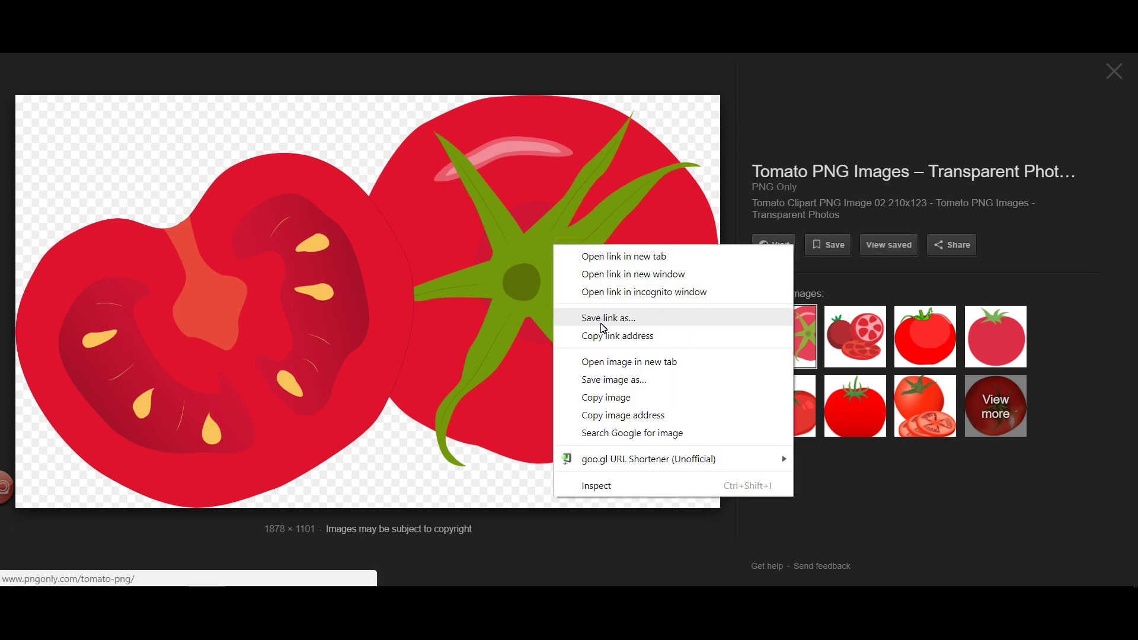
pyautogui.click(613, 363)
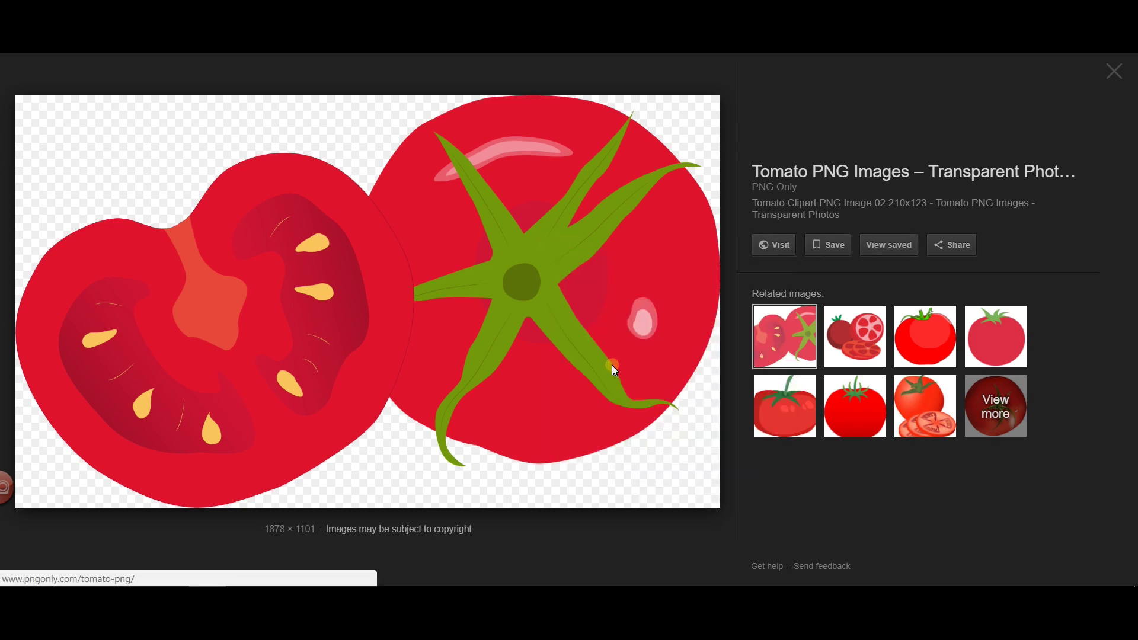
pyautogui.hotkey('ctrl', 'Tab')
pyautogui.rightClick(304, 210)
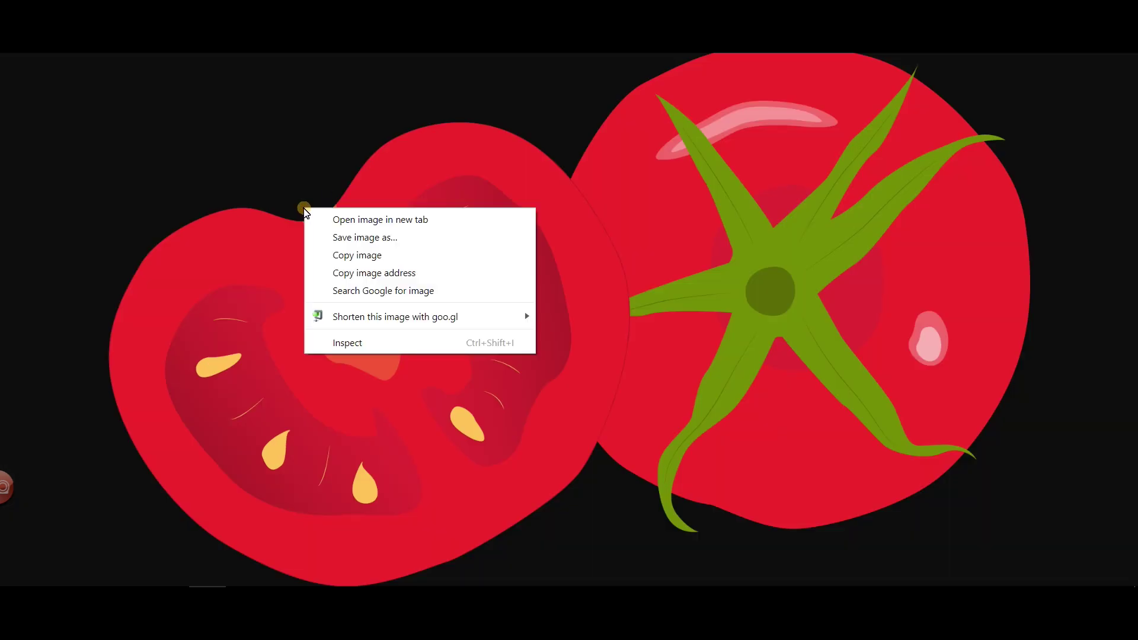
pyautogui.click(346, 242)
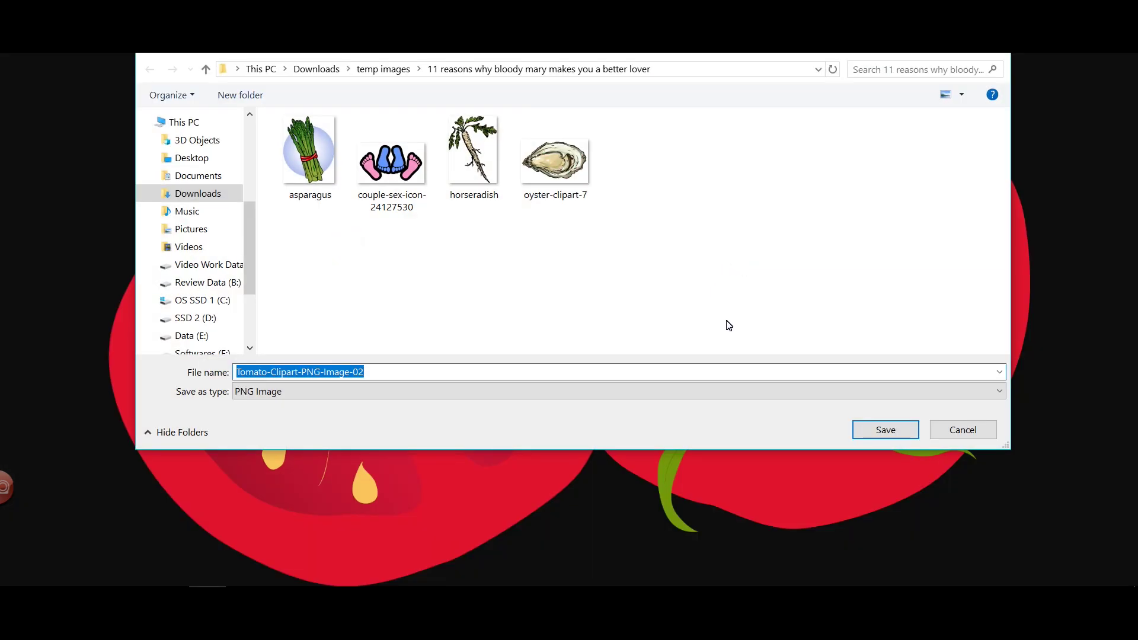
pyautogui.write('T')
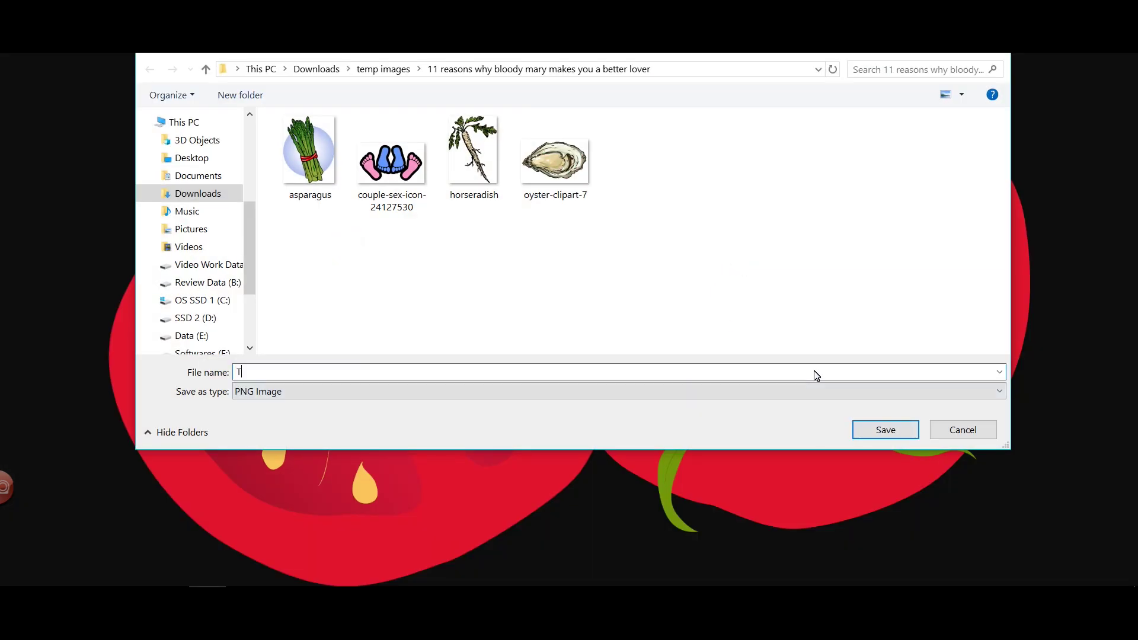
pyautogui.write('OMATO')
pyautogui.press('Return')
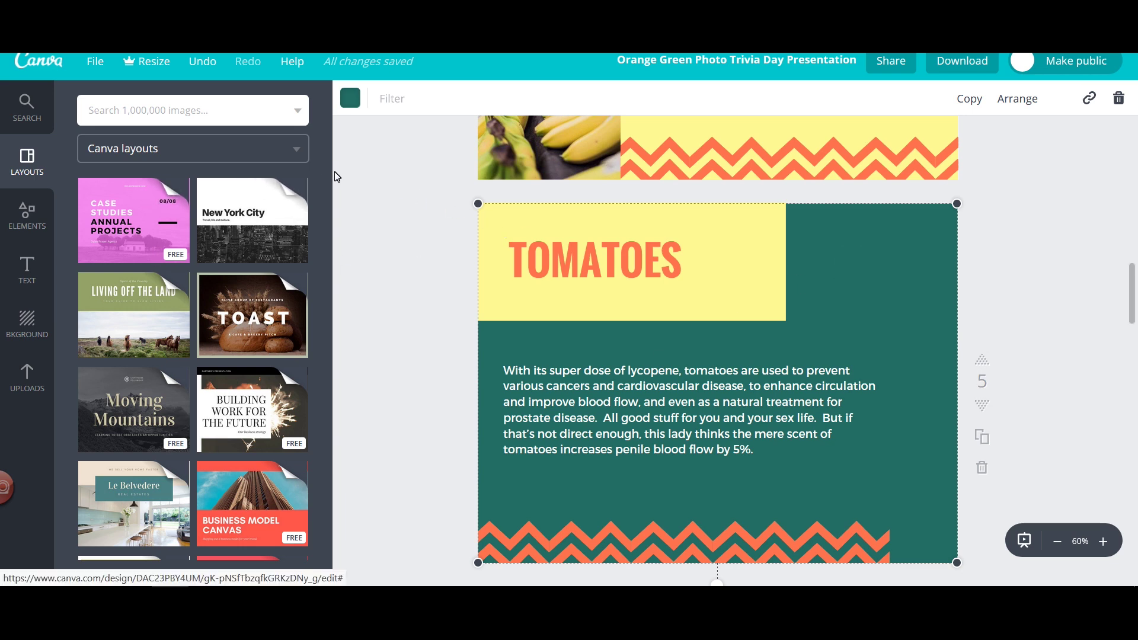
# Switch back to Canva, upload the saved tomato image, and place it on slide 5
pyautogui.click(38, 373)
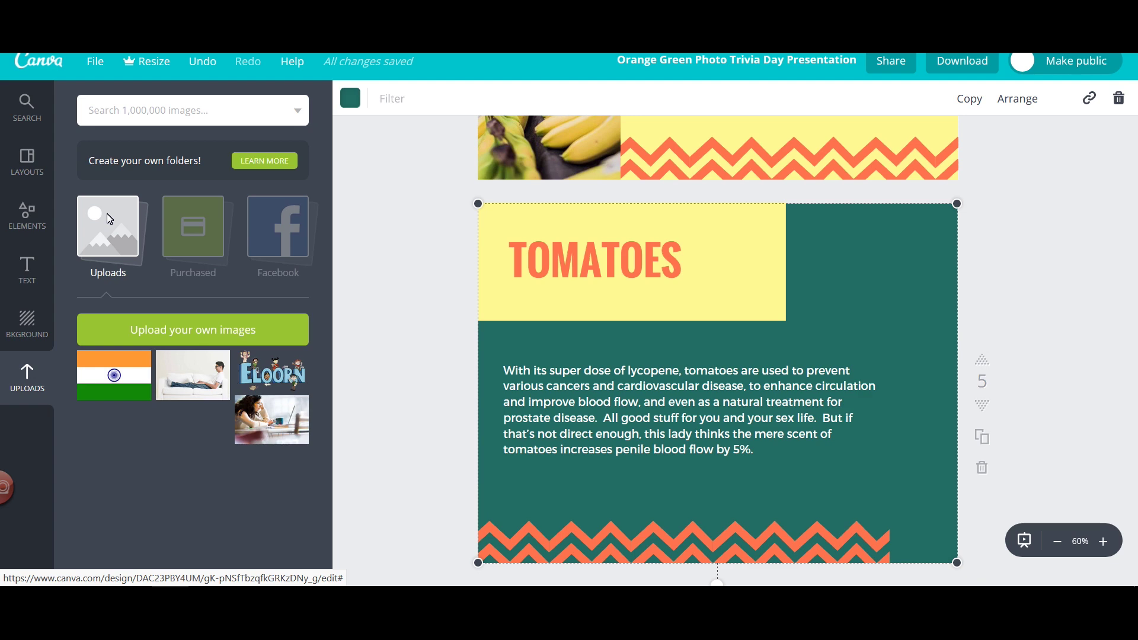
pyautogui.click(110, 219)
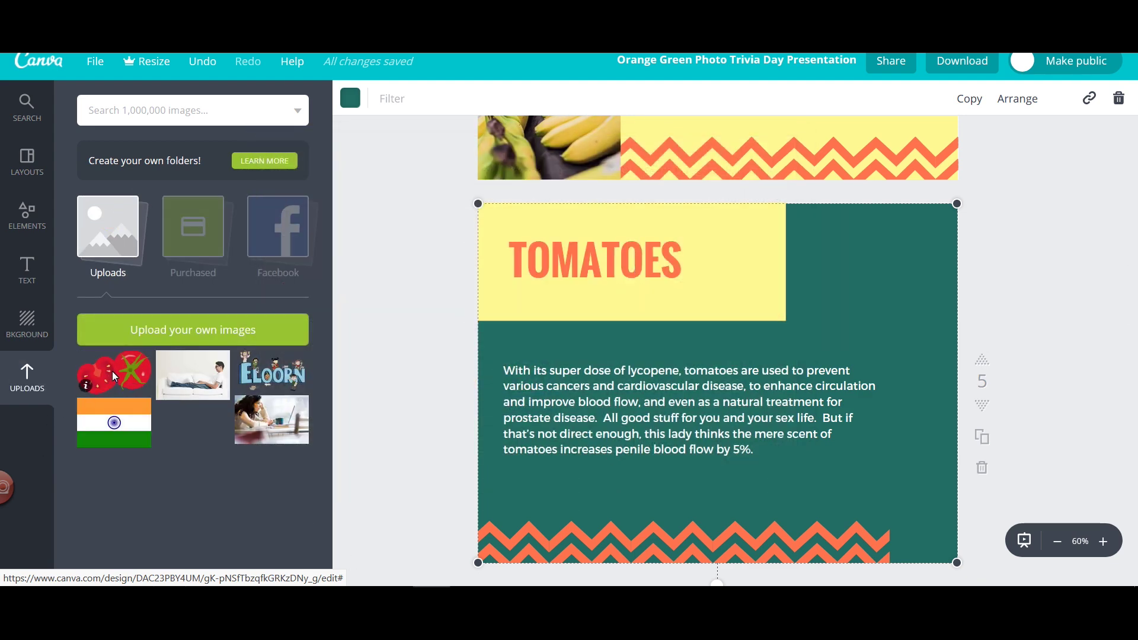
pyautogui.moveTo(112, 371); pyautogui.dragTo(720, 326)
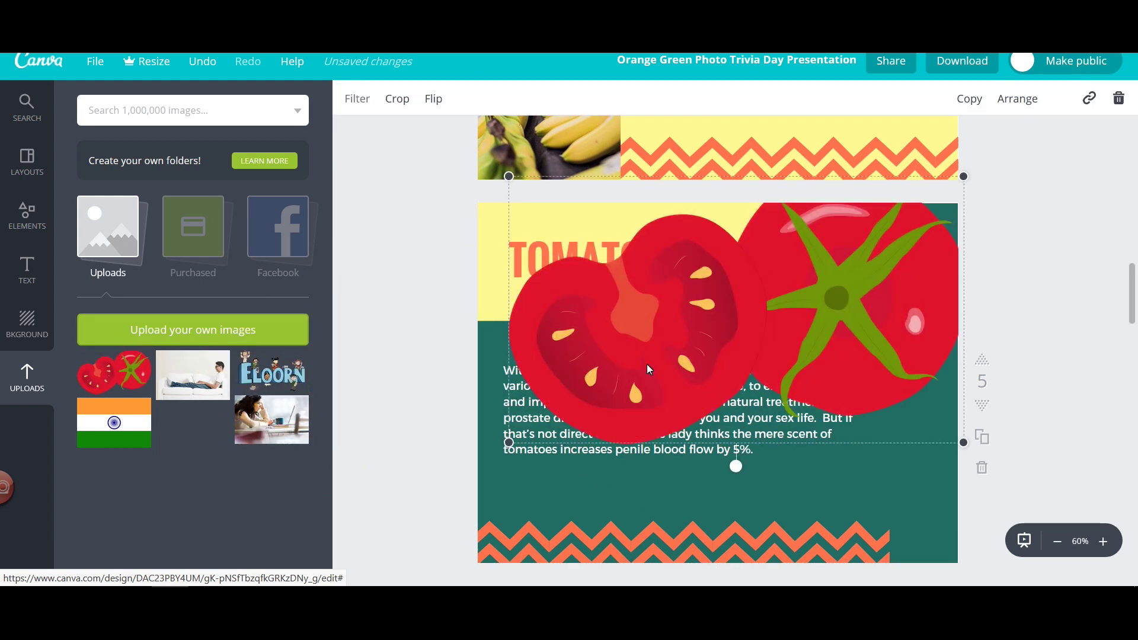
pyautogui.moveTo(499, 457); pyautogui.dragTo(705, 309)
pyautogui.click(709, 346)
pyautogui.hotkey('ctrl', 'z')
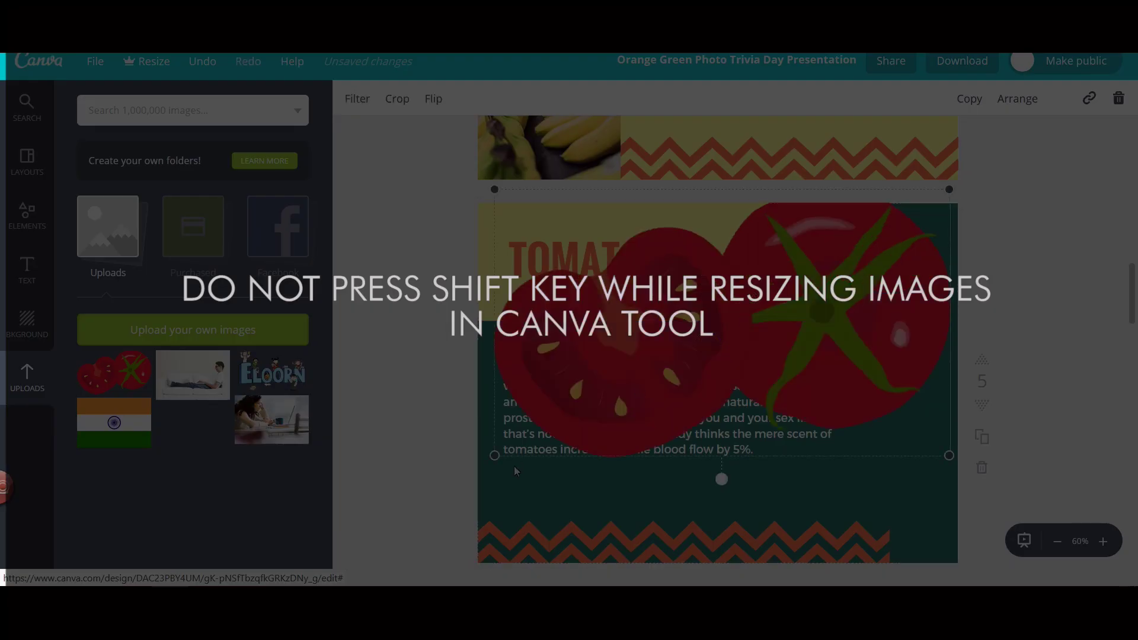
# Shrink the tomato image proportionally and position it in the green area beside the TOMATOES heading
pyautogui.moveTo(504, 453); pyautogui.dragTo(787, 306)
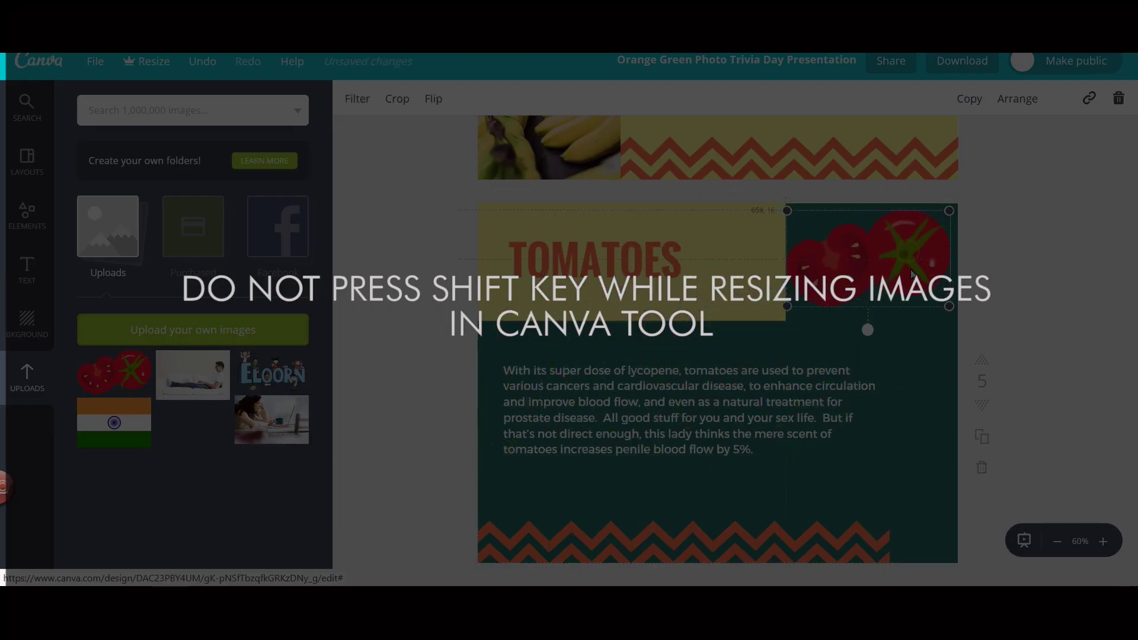
pyautogui.click(903, 351)
pyautogui.moveTo(877, 265); pyautogui.dragTo(862, 280)
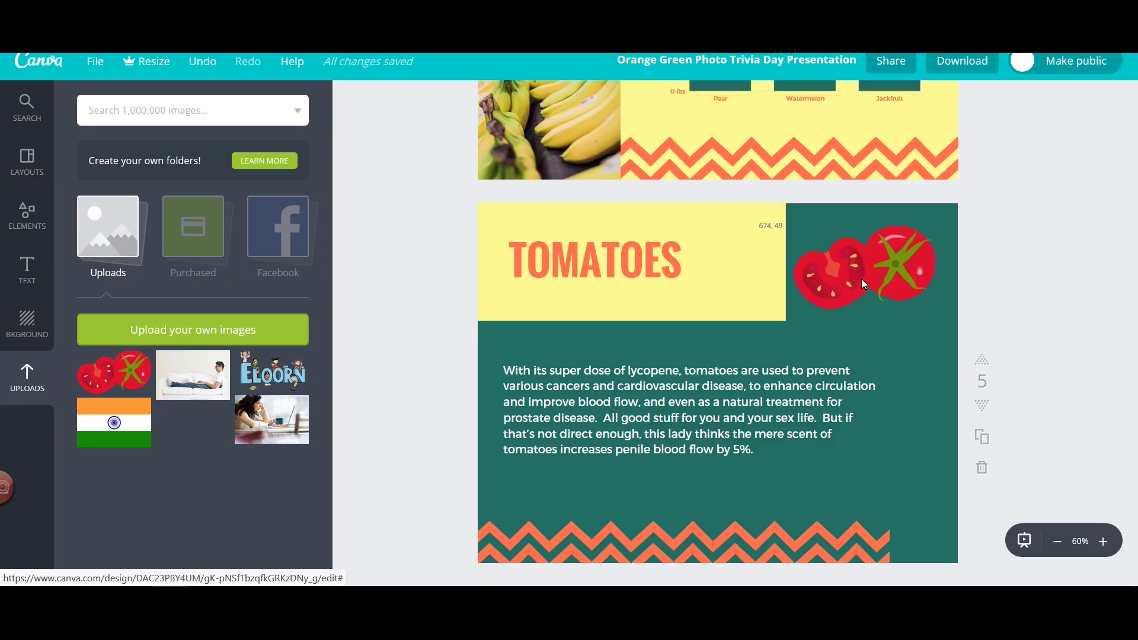
pyautogui.click(886, 344)
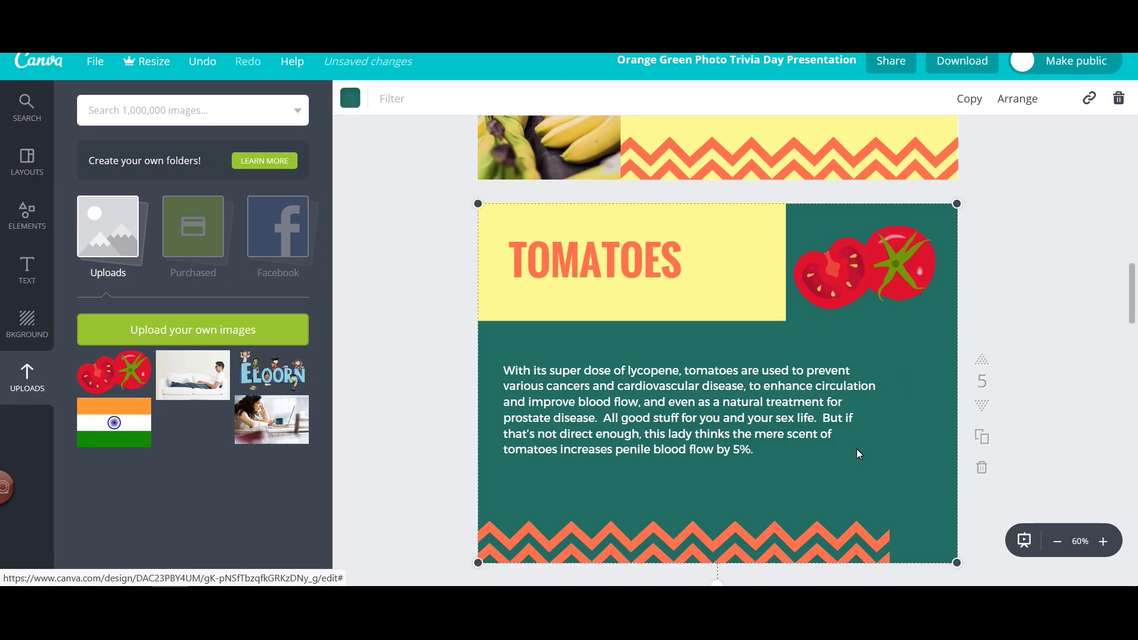
# Extend the yellow heading rectangle on slide 5 to the slide's full width, behind the tomato image
pyautogui.click(755, 278)
pyautogui.moveTo(786, 259); pyautogui.dragTo(961, 267)
pyautogui.click(1098, 293)
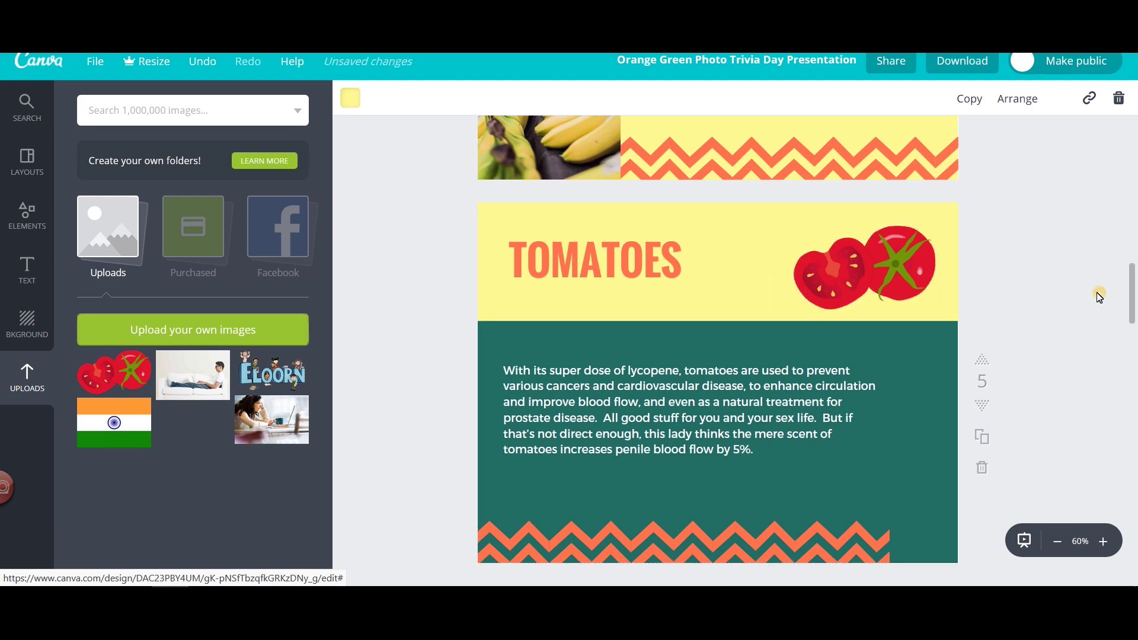
# Nudge the tomato image closer to the TOMATOES heading and move the paragraph upward
pyautogui.moveTo(869, 263); pyautogui.dragTo(842, 253)
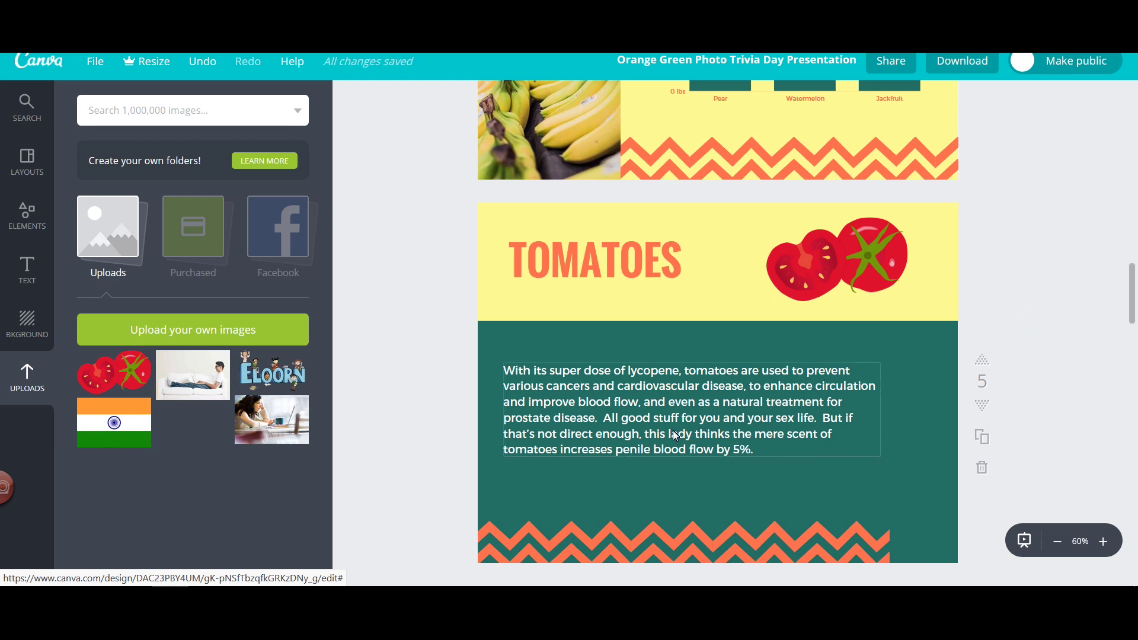
pyautogui.moveTo(674, 430); pyautogui.dragTo(670, 410)
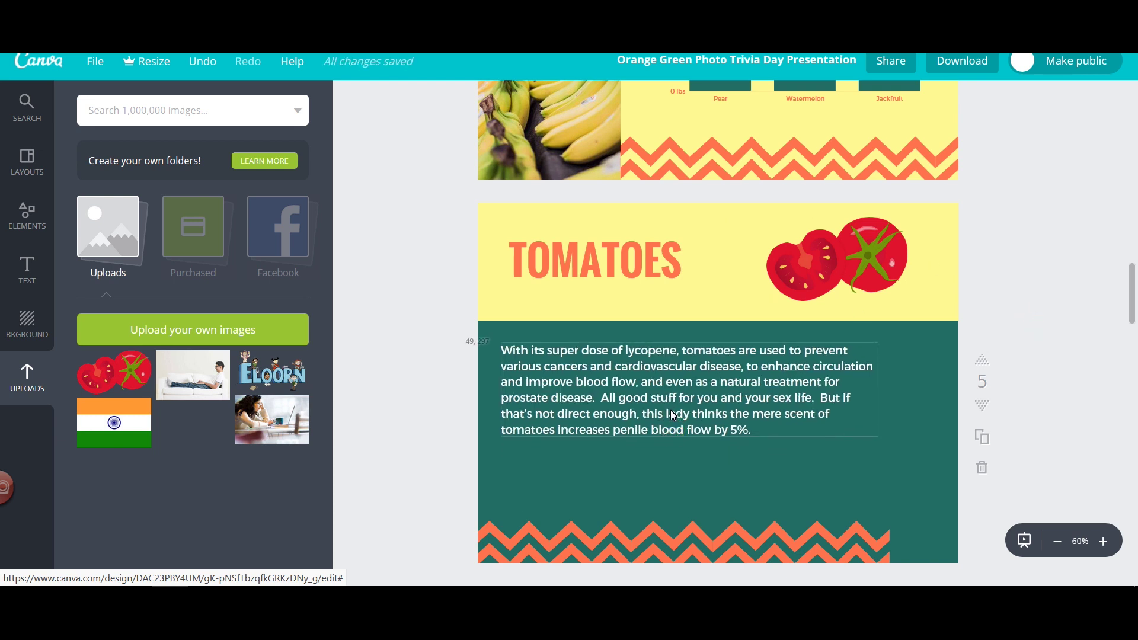
pyautogui.click(831, 399)
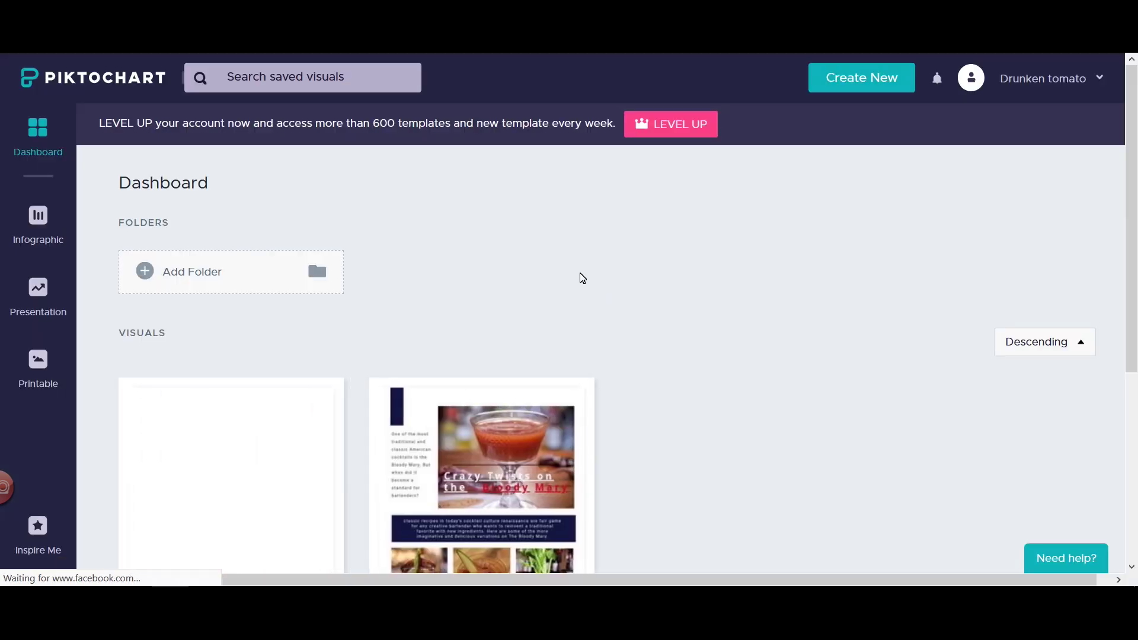
# Switch to Piktochart, open the "11 Reasons Why Bloody Marys Make You A Better Lover" infographic for editing, and copy its Tomato points
pyautogui.scroll(-5, 572, 220)
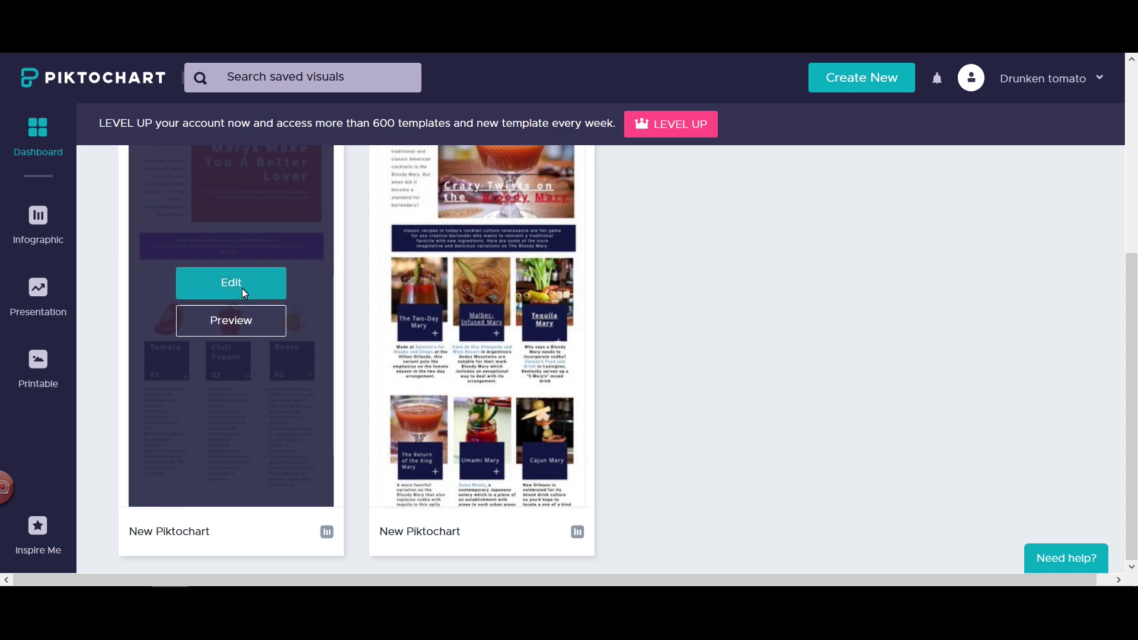
pyautogui.click(243, 288)
pyautogui.click(429, 156)
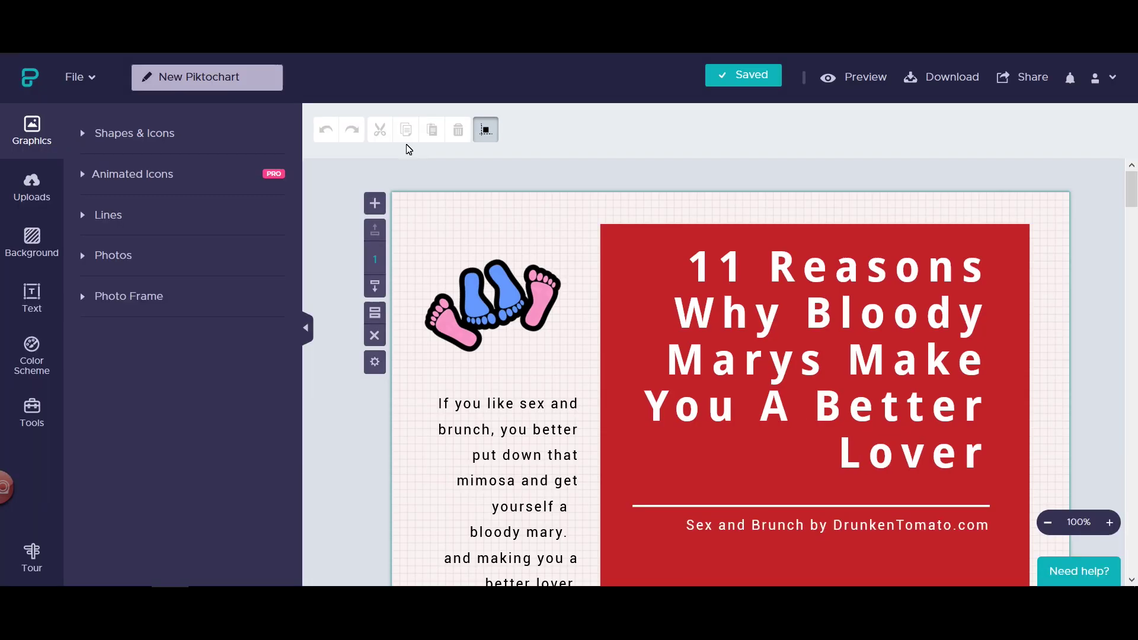
pyautogui.scroll(-5, 516, 356)
pyautogui.click(515, 381)
pyautogui.click(518, 390)
pyautogui.hotkey('ctrl', 'c')
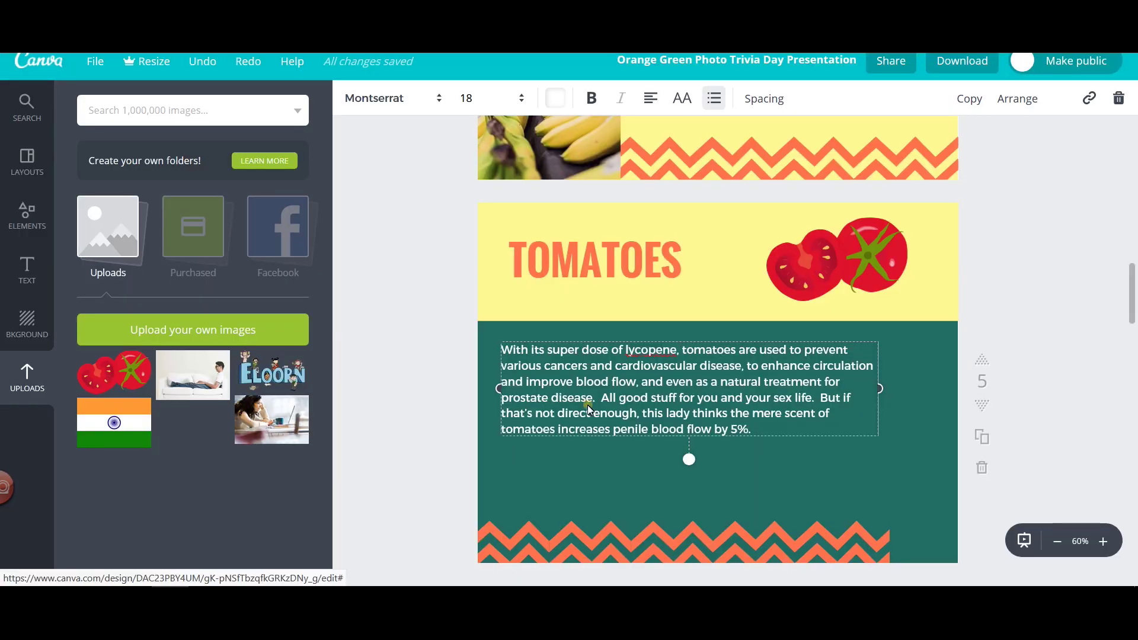
# Replace the paragraph on the TOMATOES slide with the copied Tomato points, starting with "Prevents various cancers and cardiovascular disease"
pyautogui.moveTo(751, 429); pyautogui.dragTo(472, 319)
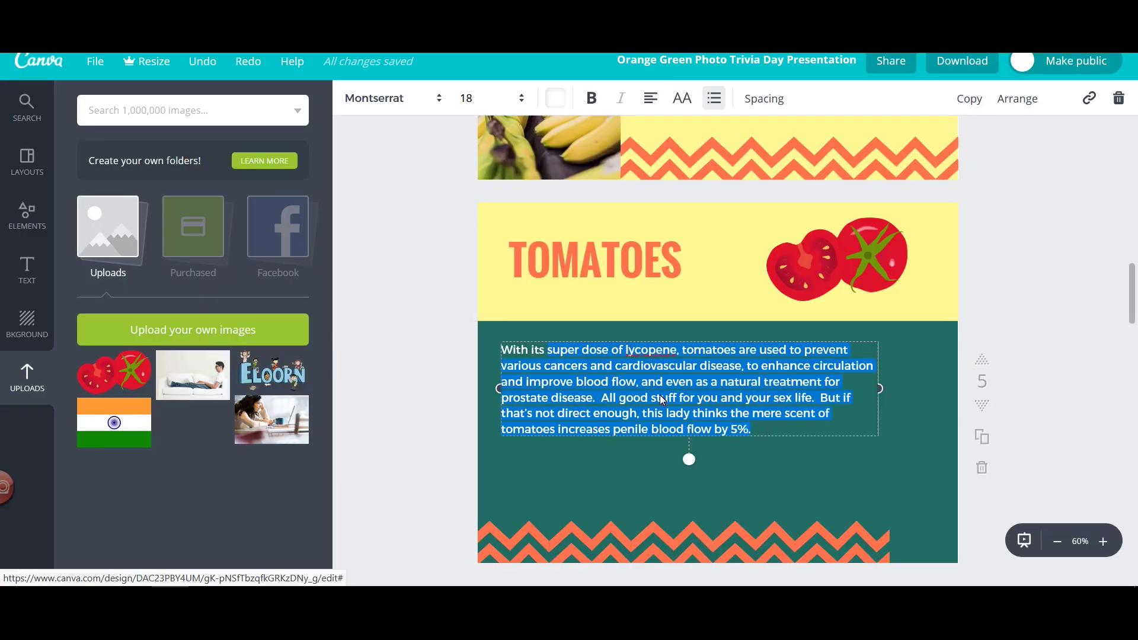
pyautogui.write('W')
pyautogui.hotkey('ctrl', 'v')
pyautogui.click(525, 351)
pyautogui.press('BackSpace')
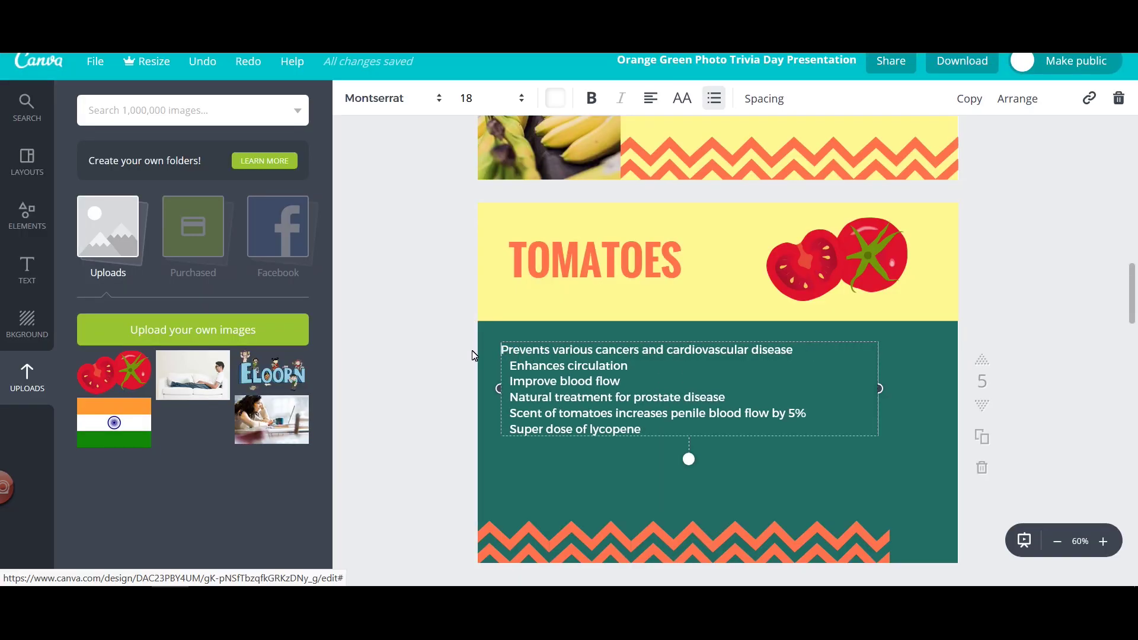
# Move the tomato text box slightly up and format all its lines as a bulleted list
pyautogui.moveTo(682, 440); pyautogui.dragTo(457, 322)
pyautogui.moveTo(646, 426); pyautogui.dragTo(494, 346)
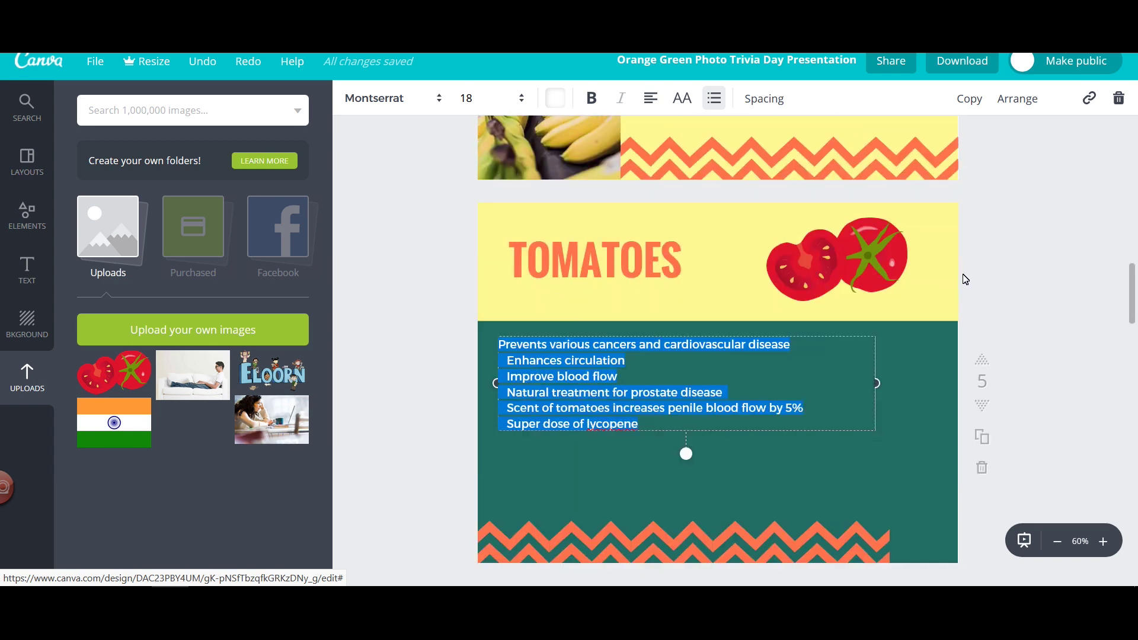
pyautogui.click(711, 99)
pyautogui.click(574, 490)
# Remove the extra leading spaces from the indented bullets so all the tomato points align
pyautogui.doubleClick(534, 361)
pyautogui.click(557, 376)
pyautogui.press('BackSpace')
pyautogui.press('BackSpace')
pyautogui.press('BackSpace')
pyautogui.press('BackSpace')
pyautogui.hotkey('ctrl', 'z')
pyautogui.hotkey('ctrl', 'y')
pyautogui.hotkey('ctrl', 'z')
pyautogui.press('Down')
pyautogui.press('BackSpace')
pyautogui.press('Down')
pyautogui.press('BackSpace')
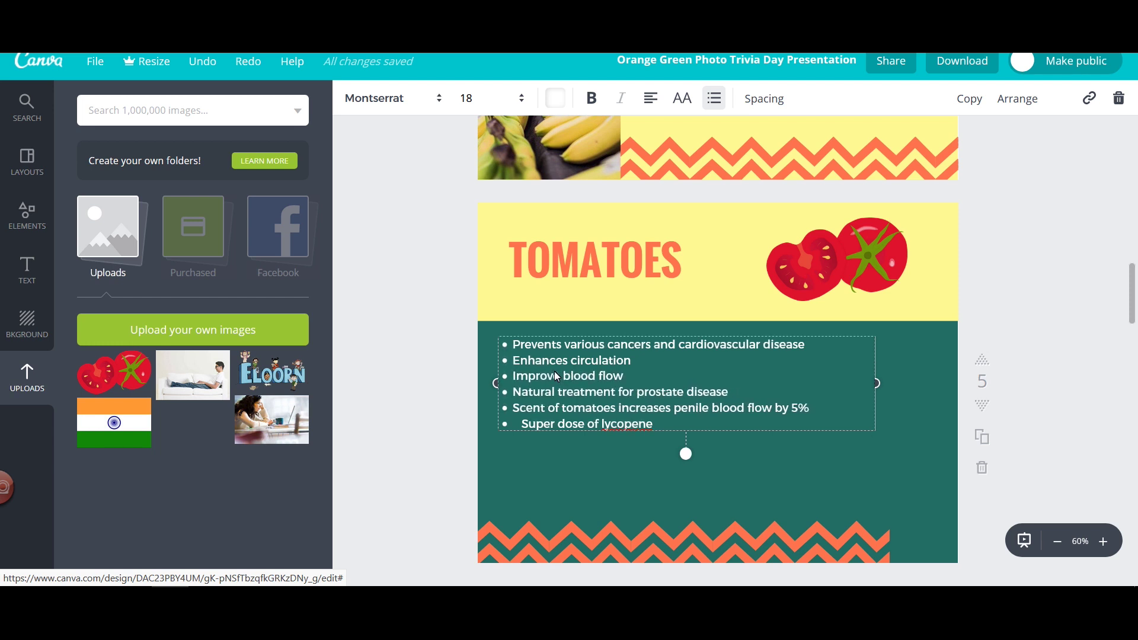
pyautogui.press('Down')
pyautogui.press('BackSpace')
pyautogui.click(998, 286)
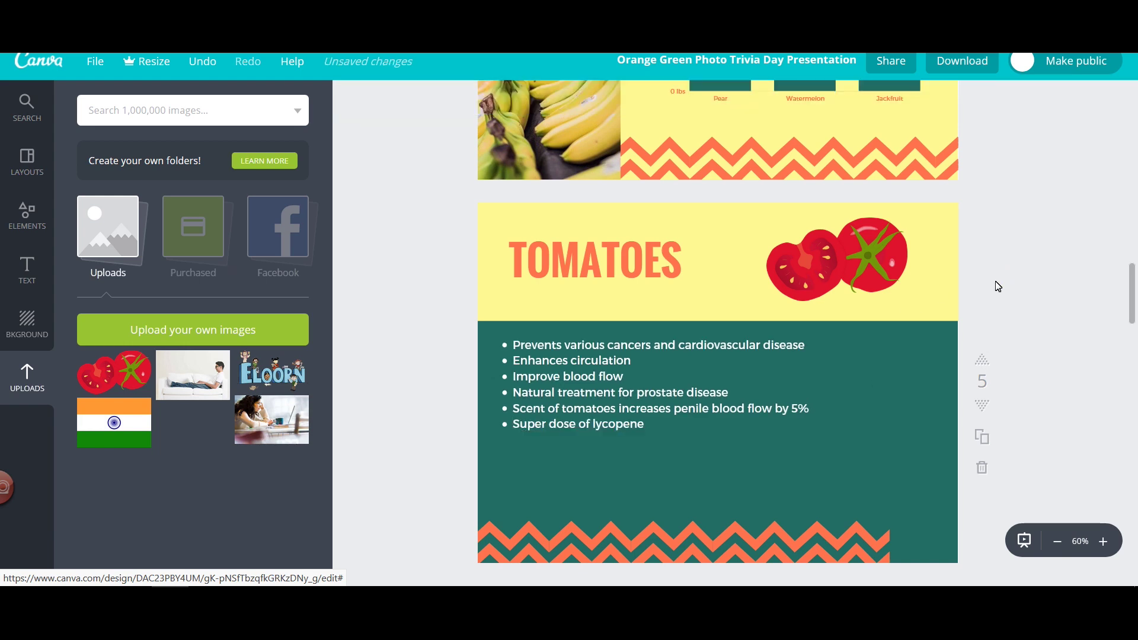
# Duplicate the finished TOMATOES slide as slide 6
pyautogui.scroll(4, 998, 287)
pyautogui.scroll(-5, 814, 419)
pyautogui.click(814, 418)
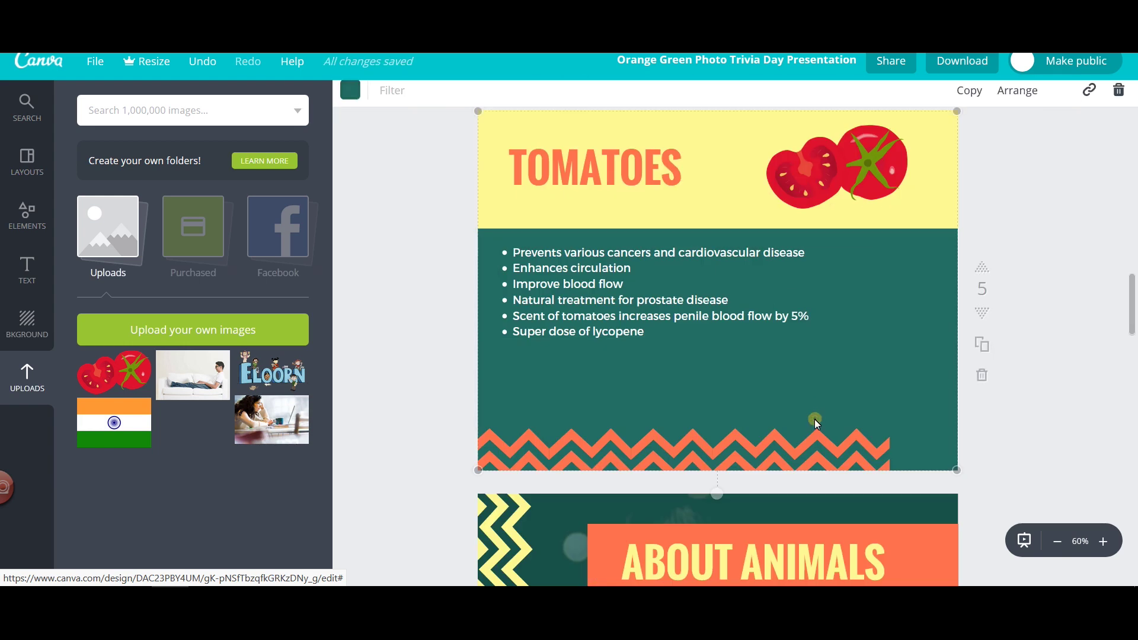
pyautogui.click(1037, 378)
pyautogui.scroll(2, 615, 307)
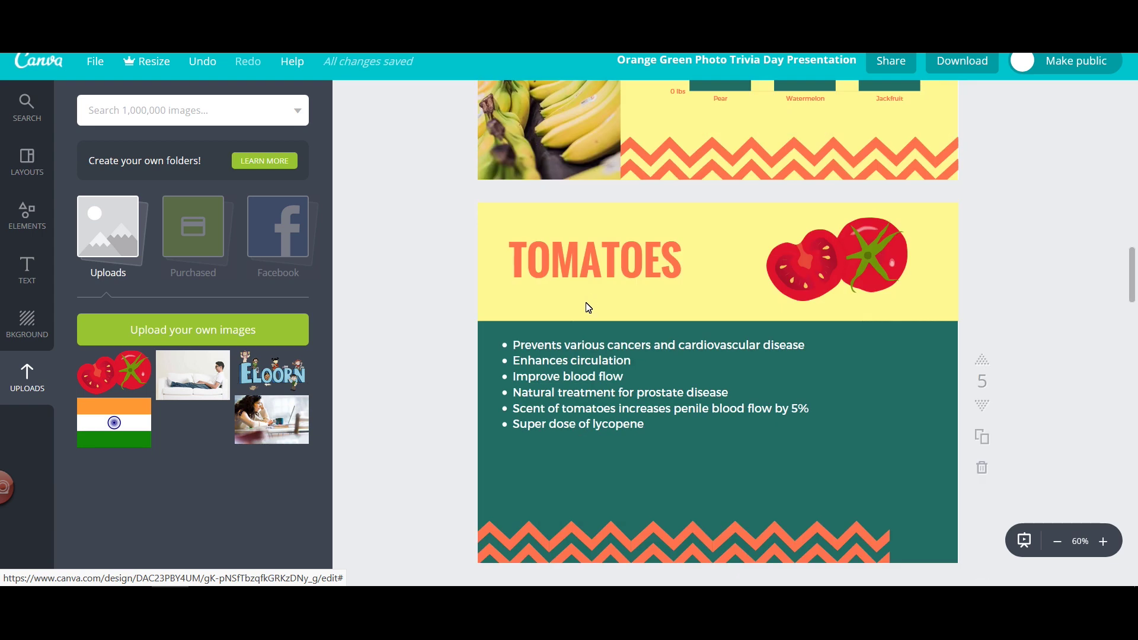
pyautogui.click(589, 262)
# Change the heading on slide 6 to CHILI PEPPERS and move it up so both lines fit the yellow band
pyautogui.click(548, 280)
pyautogui.write('CHILI PEPP')
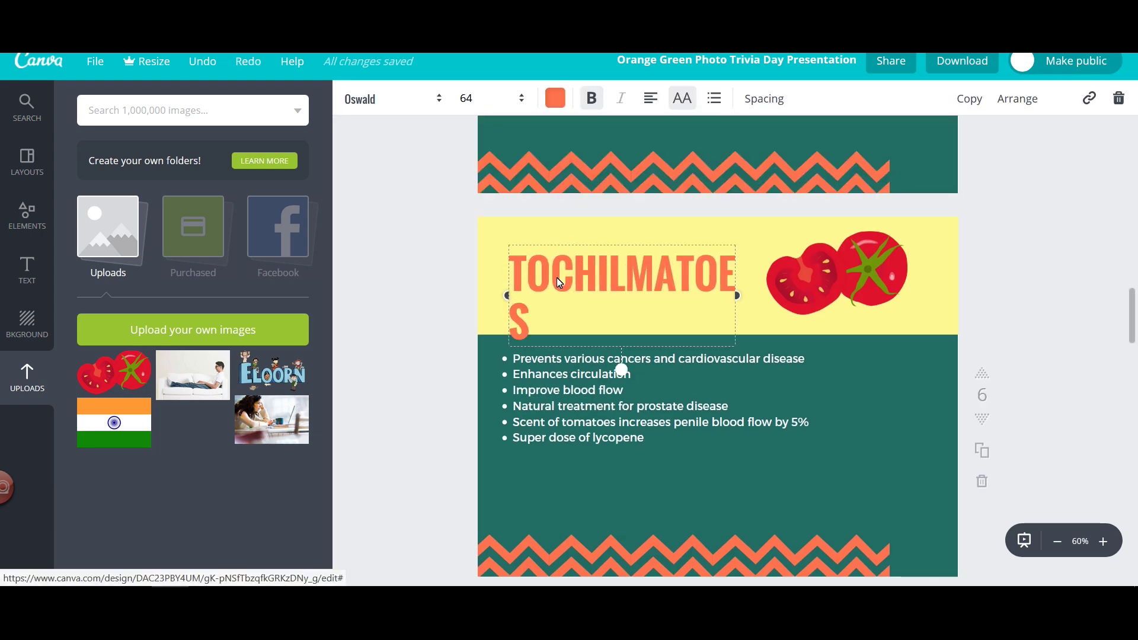
pyautogui.write('ERS')
pyautogui.press('Delete')
pyautogui.press('Delete')
pyautogui.press('Delete')
pyautogui.press('Delete')
pyautogui.press('Delete')
pyautogui.press('Delete')
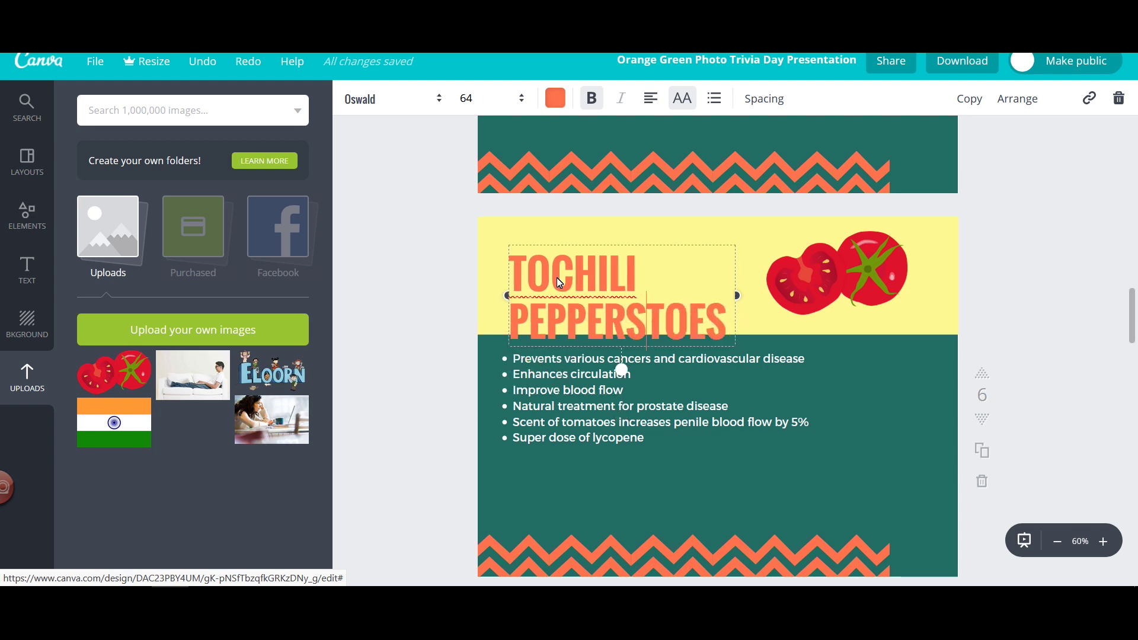
pyautogui.press('Home')
pyautogui.press('Delete')
pyautogui.press('Delete')
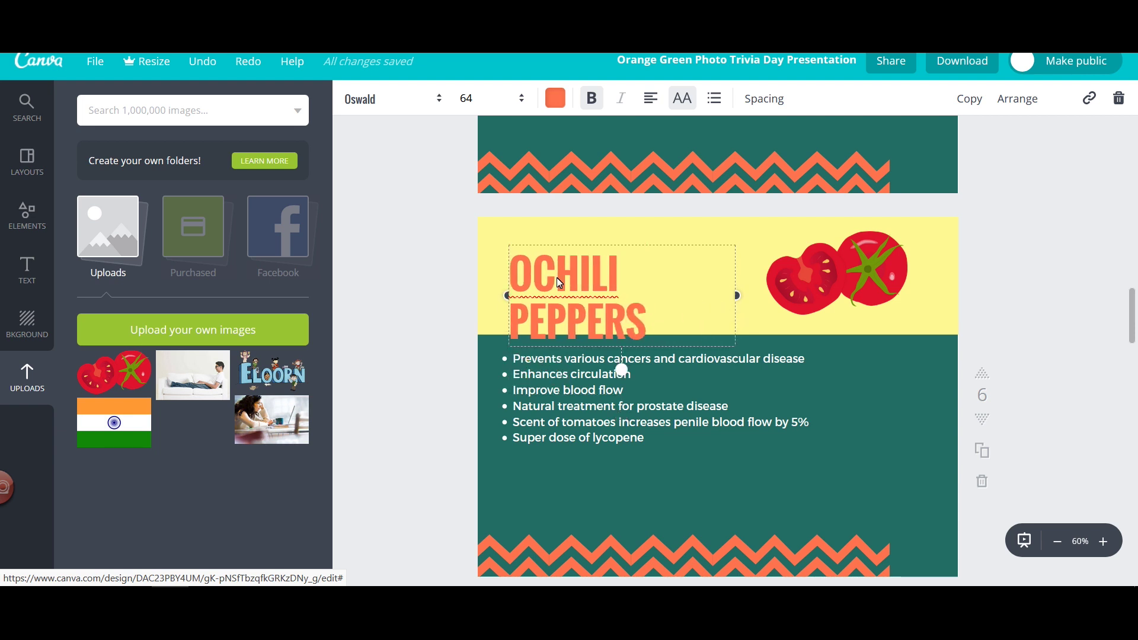
pyautogui.click(787, 386)
pyautogui.moveTo(617, 311); pyautogui.dragTo(614, 295)
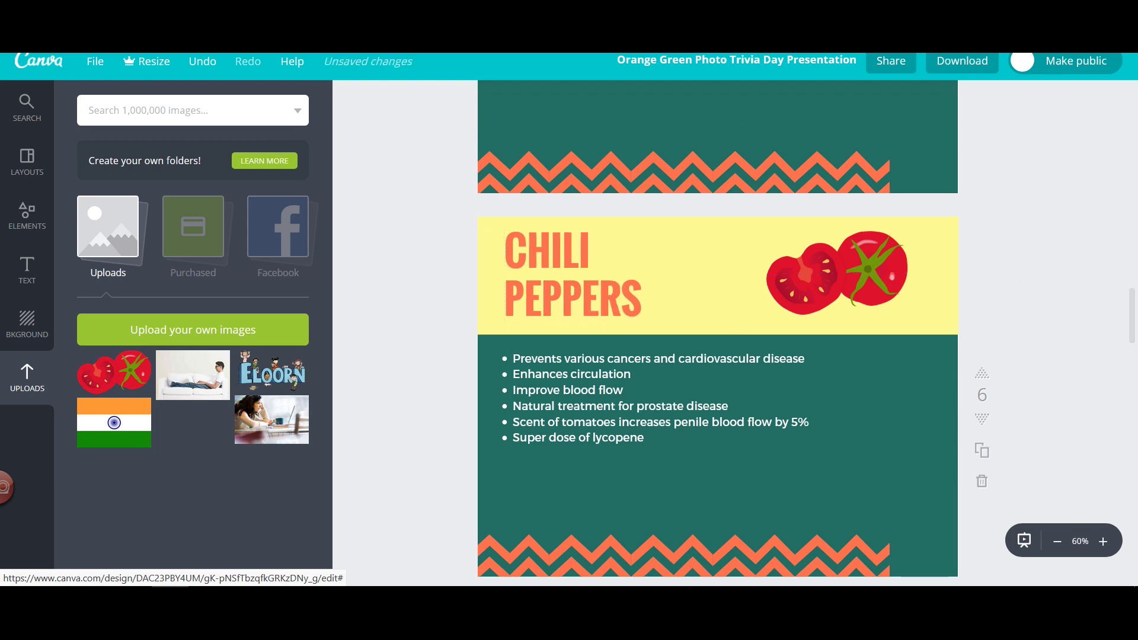
# Consult the blog article's Chili Peppers section and upload a red pepper image to the Canva presentation
pyautogui.hotkey('alt', 'Tab')
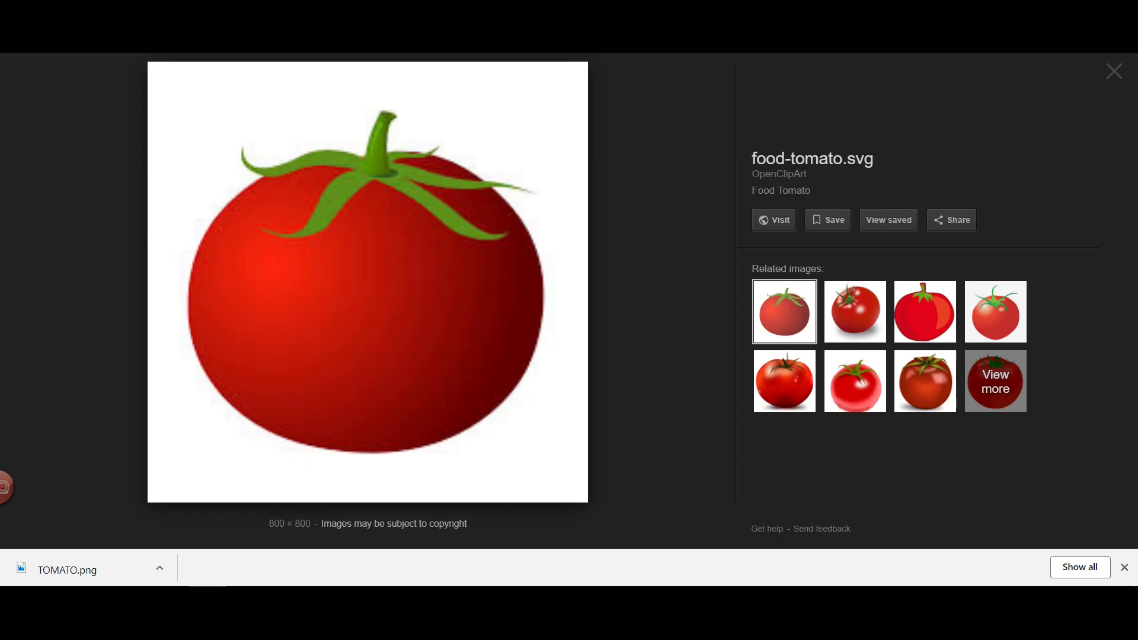
pyautogui.hotkey('alt', 'Tab')
pyautogui.hotkey('alt', 'Tab')
pyautogui.scroll(5, 608, 229)
pyautogui.scroll(-6, 608, 229)
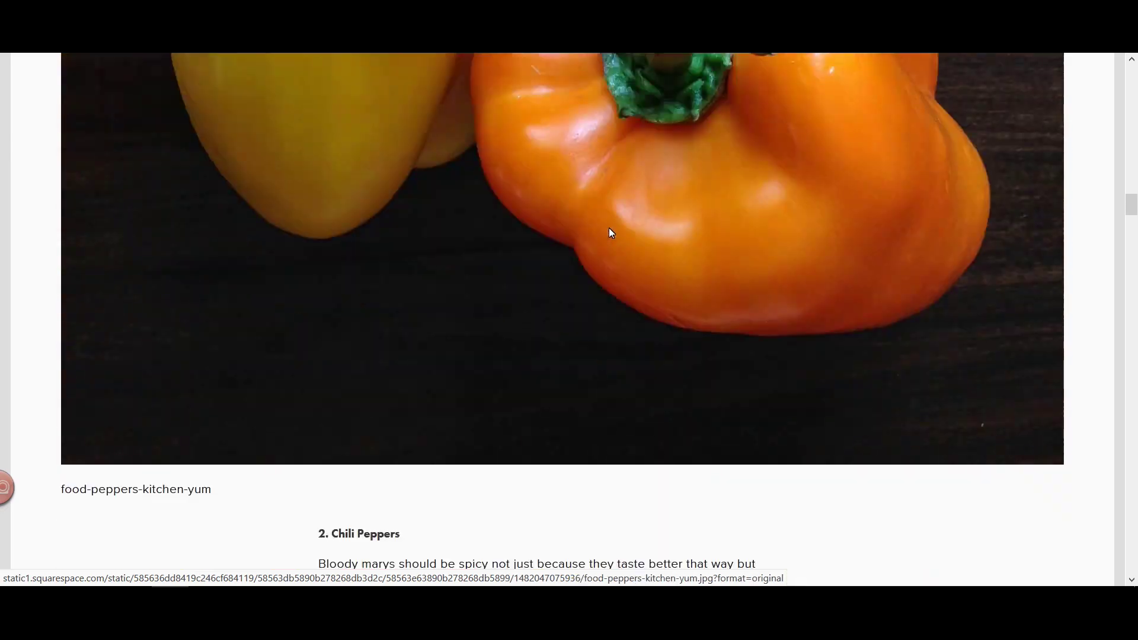
pyautogui.scroll(-4, 609, 232)
pyautogui.hotkey('alt', 'Tab')
pyautogui.hotkey('alt', 'Tab')
pyautogui.hotkey('alt', 'Tab')
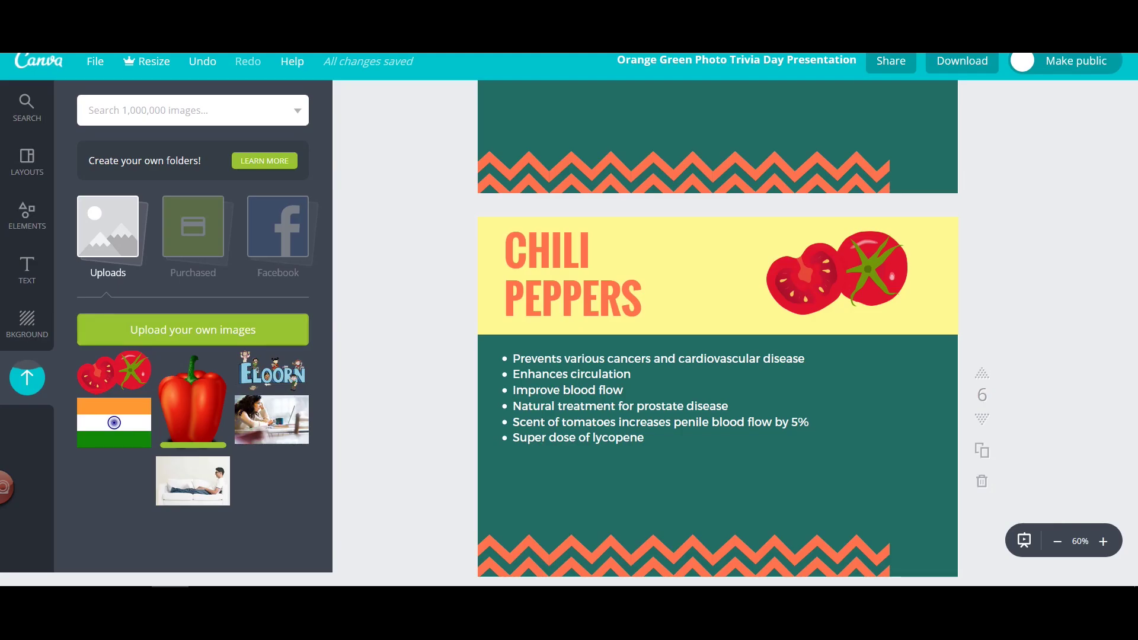
# Replace the tomato image on slide 6 with the uploaded red pepper, shrunk to fit the yellow band beside the heading
pyautogui.click(189, 414)
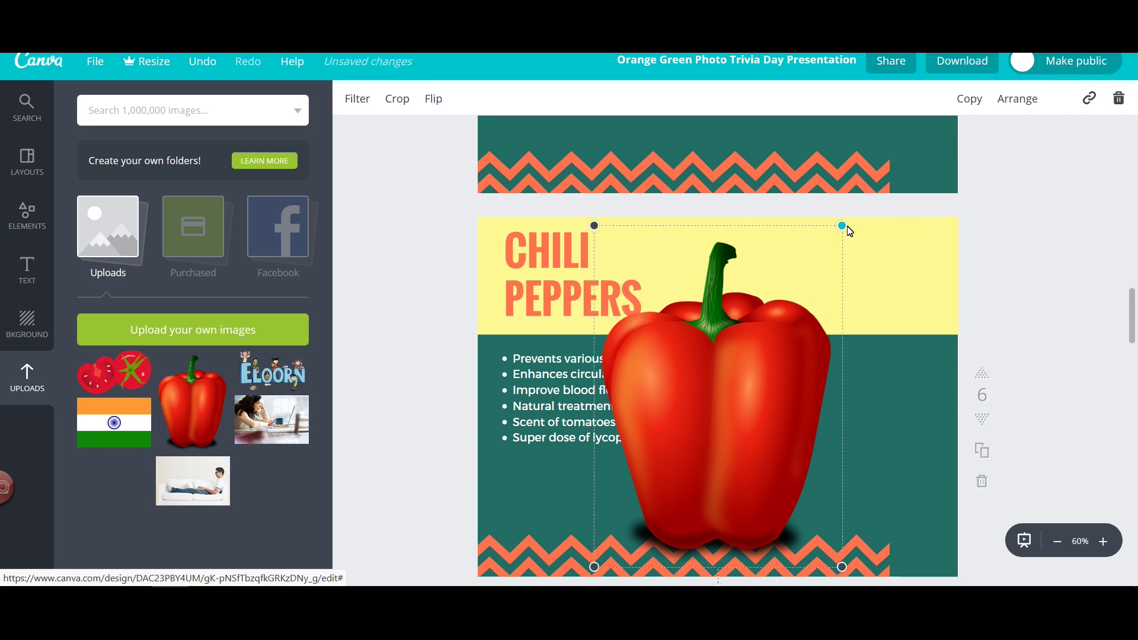
pyautogui.moveTo(842, 226); pyautogui.dragTo(683, 443)
pyautogui.moveTo(656, 507); pyautogui.dragTo(880, 272)
pyautogui.moveTo(820, 335); pyautogui.dragTo(848, 287)
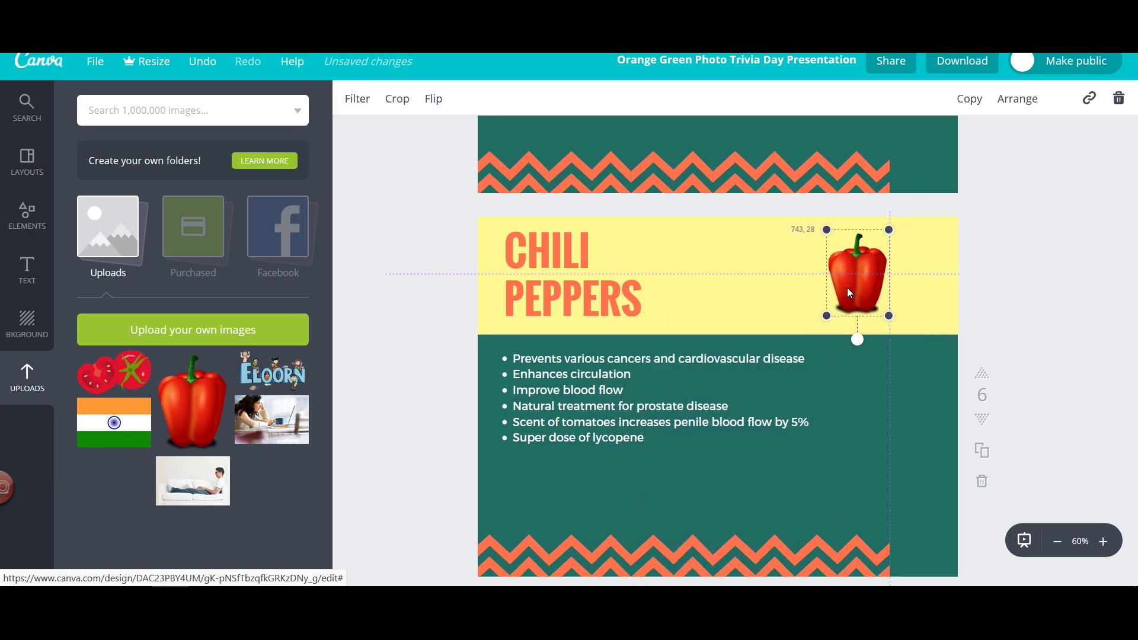
pyautogui.scroll(5, 1074, 375)
pyautogui.scroll(-5, 1066, 371)
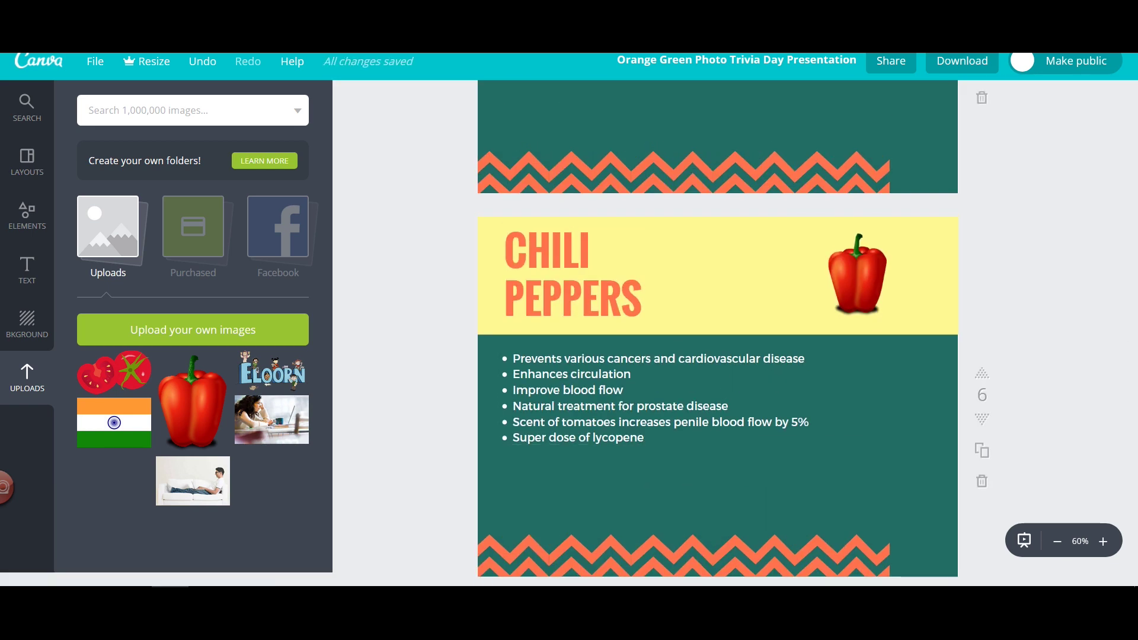
# Switch to Piktochart and copy all the Chili Pepper points from the infographic
pyautogui.hotkey('ctrl', 'Tab')
pyautogui.hotkey('ctrl', 'shift', 'Tab')
pyautogui.click(699, 382)
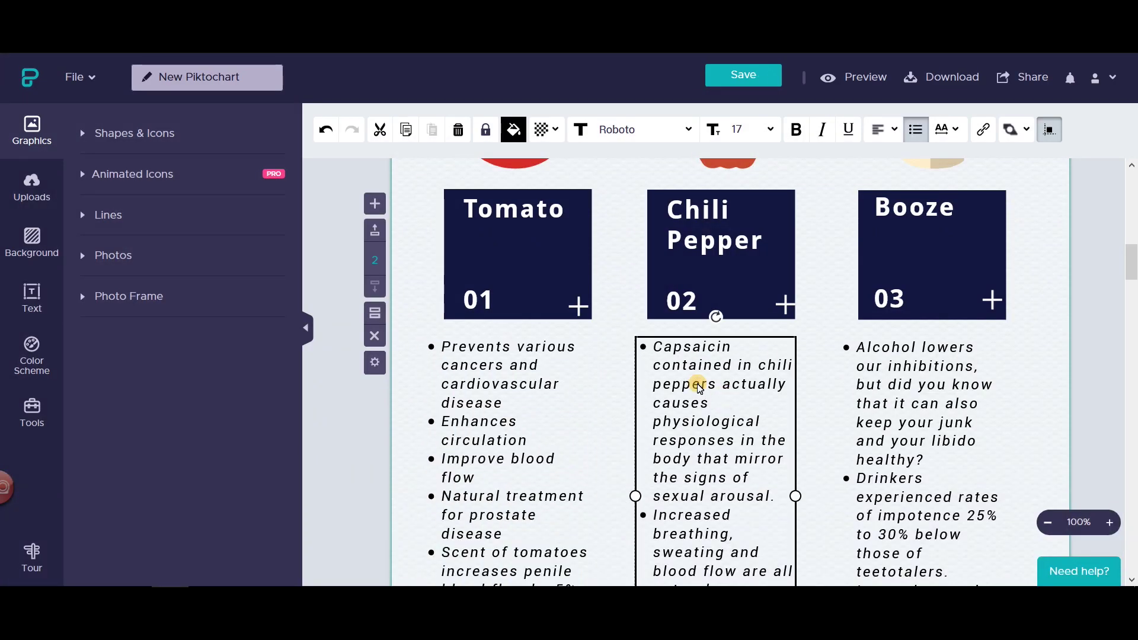
pyautogui.hotkey('ctrl', 'a')
pyautogui.hotkey('ctrl', 'c')
# Return to Canva and replace the text on the CHILI PEPPERS slide with the copied points as a bulleted list
pyautogui.hotkey('ctrl', 'Tab')
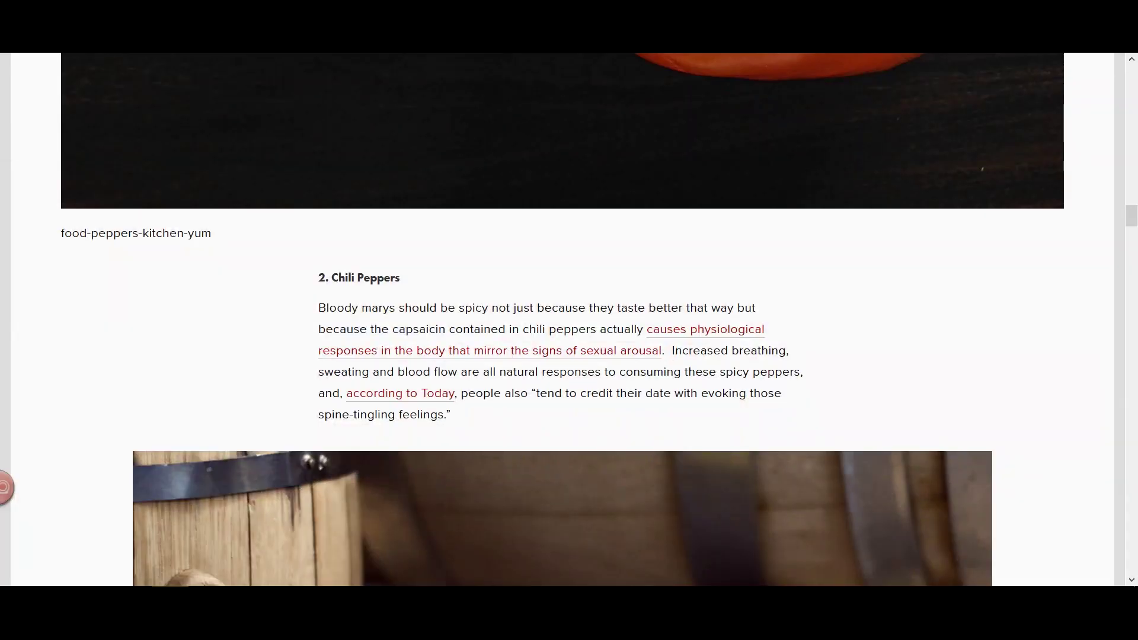
pyautogui.hotkey('ctrl', 'shift', 'Tab')
pyautogui.doubleClick(581, 390)
pyautogui.hotkey('ctrl', 'a')
pyautogui.hotkey('ctrl', 'v')
pyautogui.hotkey('ctrl', 'a')
pyautogui.click(714, 98)
# Remove the extra line spacing characters before the chili pepper bullets so both points align
pyautogui.click(551, 393)
pyautogui.press('BackSpace')
pyautogui.press('Down')
pyautogui.press('Down')
pyautogui.press('Delete')
pyautogui.press('Delete')
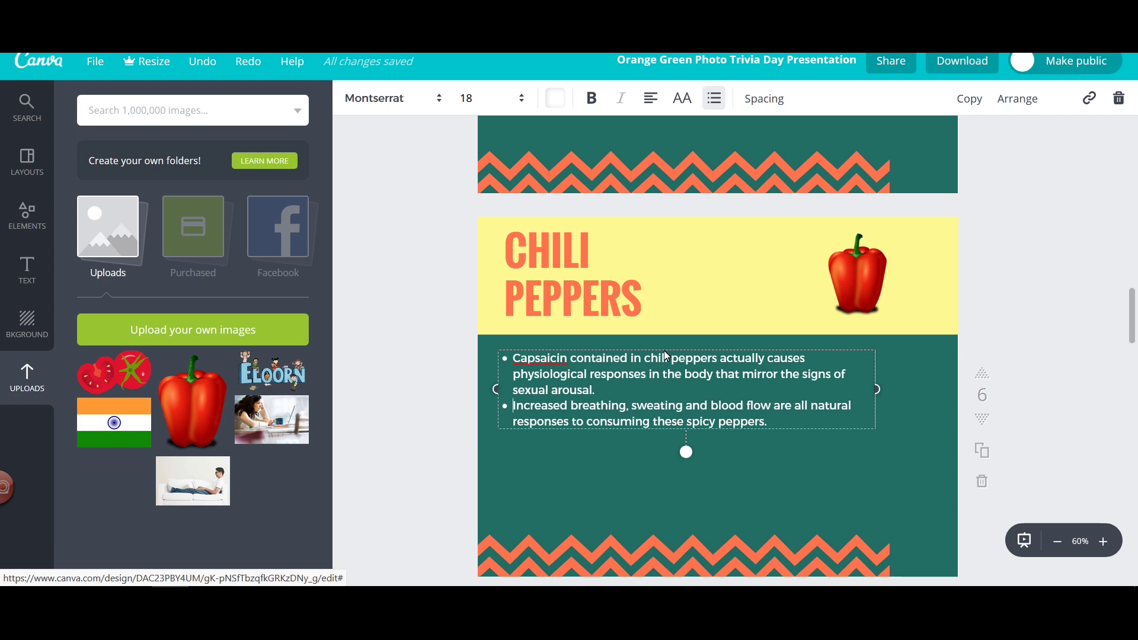
pyautogui.click(885, 412)
# Review the finished tomato and chili pepper slides and the remaining template slides that follow them
pyautogui.scroll(6, 895, 385)
pyautogui.scroll(-8, 884, 401)
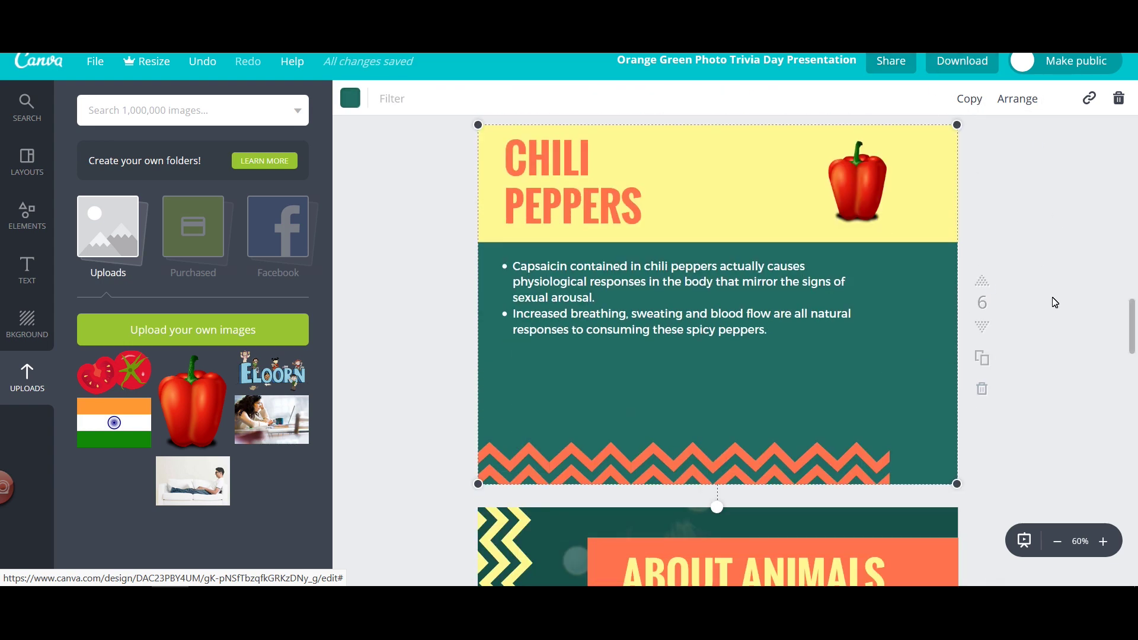
pyautogui.scroll(8, 457, 300)
pyautogui.scroll(-8, 421, 269)
pyautogui.scroll(-5, 1064, 279)
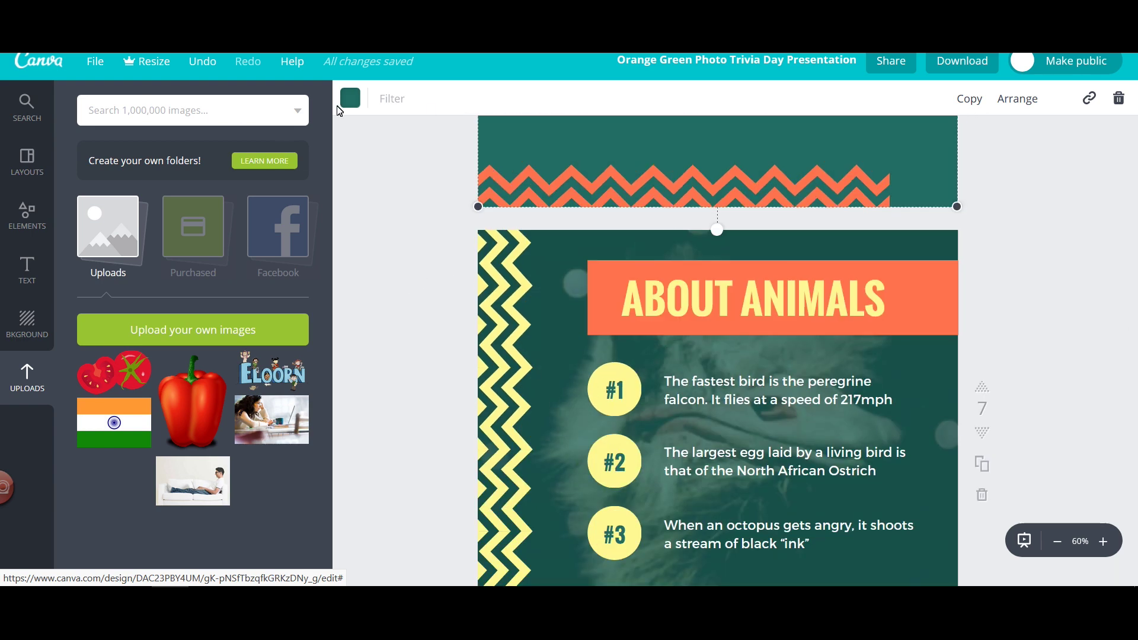
pyautogui.click(95, 61)
pyautogui.click(98, 190)
pyautogui.click(95, 61)
pyautogui.click(1036, 267)
pyautogui.scroll(-20, 1007, 249)
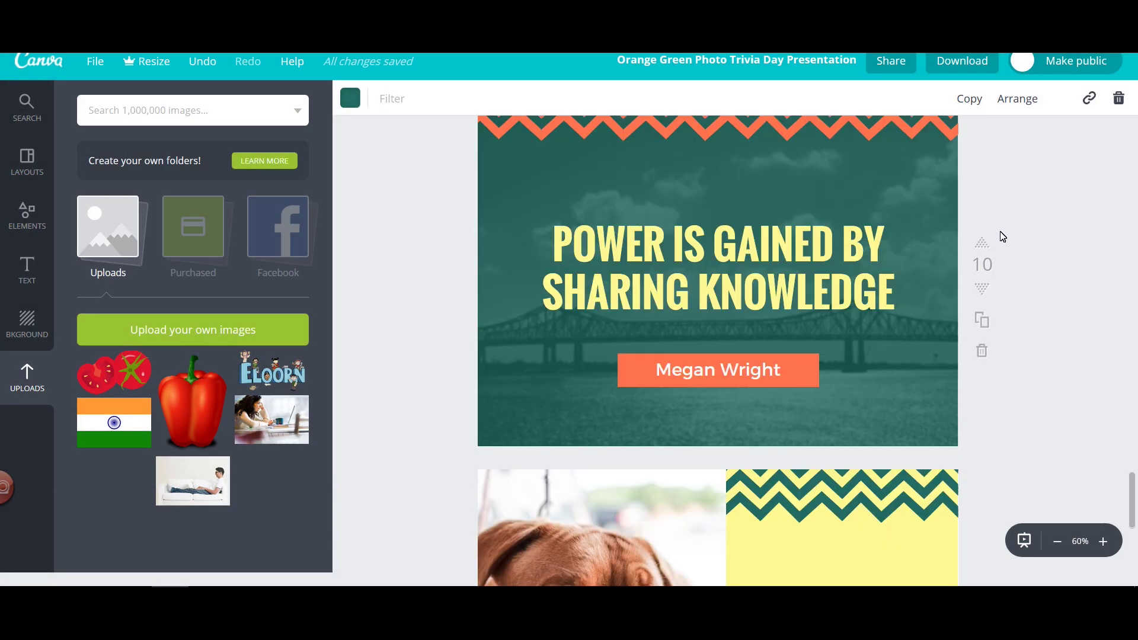
pyautogui.scroll(20, 867, 261)
pyautogui.scroll(-6, 824, 243)
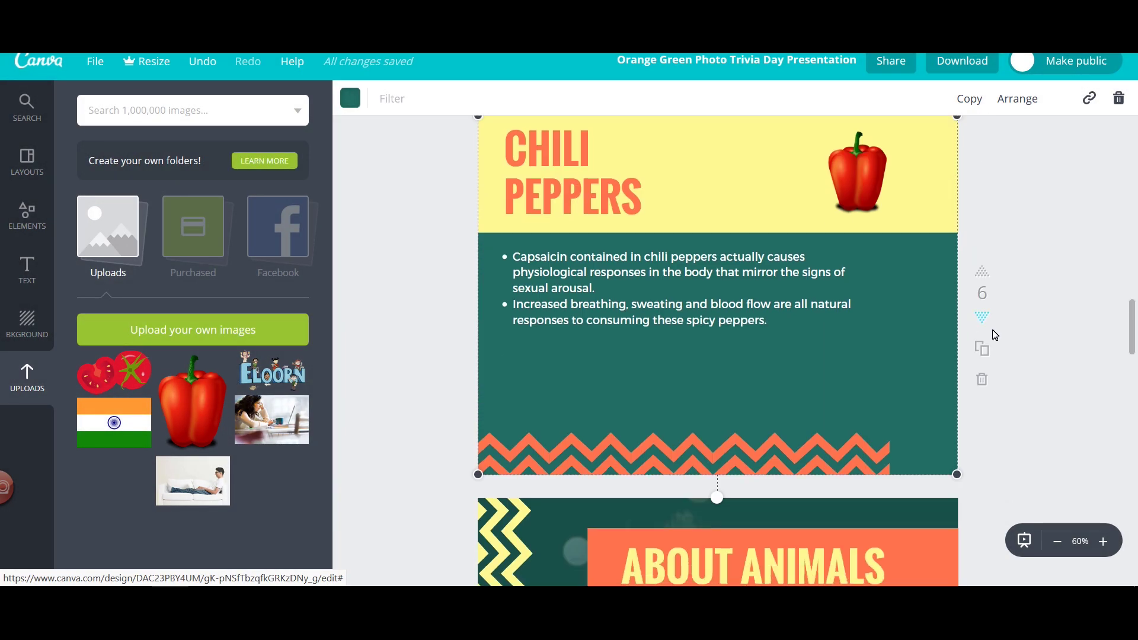
# Duplicate the CHILI PEPPERS slide and change the heading on the copy to BOOZE
pyautogui.click(982, 348)
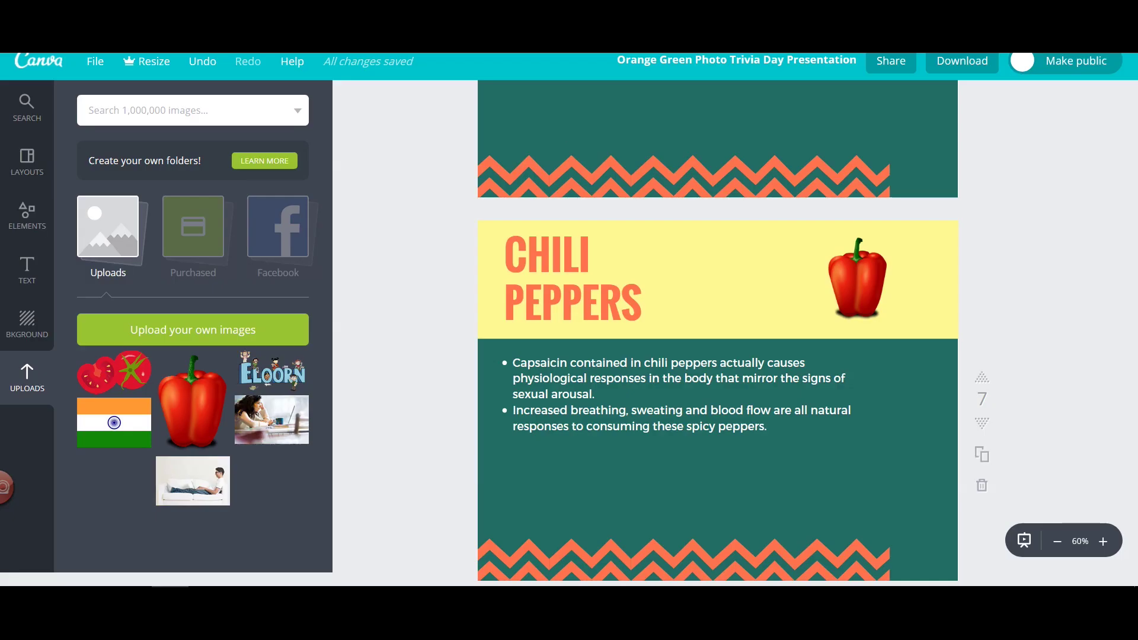
pyautogui.doubleClick(538, 247)
pyautogui.click(529, 251)
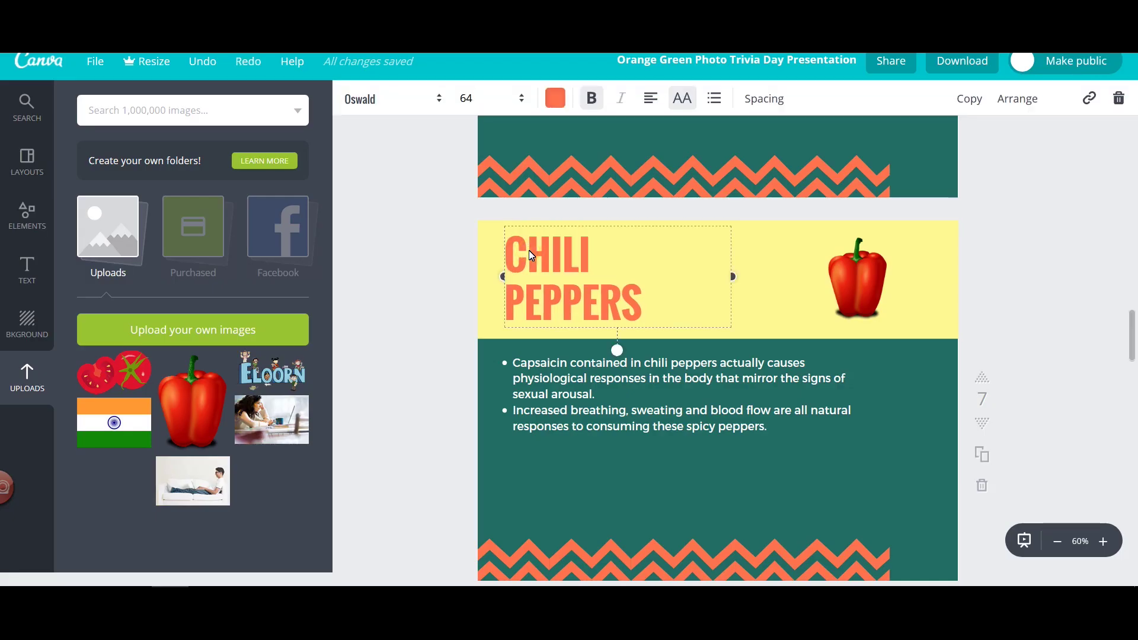
pyautogui.write('BOOZE')
pyautogui.press('Delete')
pyautogui.press('Delete')
pyautogui.press('Delete')
pyautogui.press('Delete')
pyautogui.press('Down')
pyautogui.press('BackSpace')
pyautogui.press('BackSpace')
pyautogui.press('BackSpace')
pyautogui.press('BackSpace')
pyautogui.press('BackSpace')
pyautogui.press('BackSpace')
pyautogui.press('BackSpace')
pyautogui.press('BackSpace')
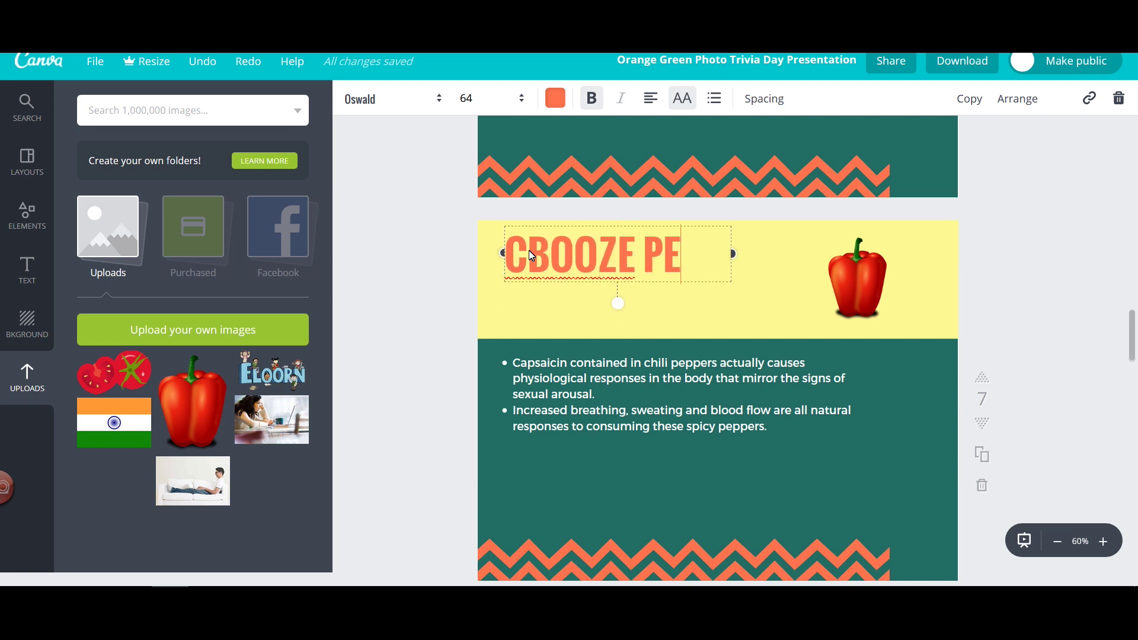
pyautogui.click(529, 250)
pyautogui.press('BackSpace')
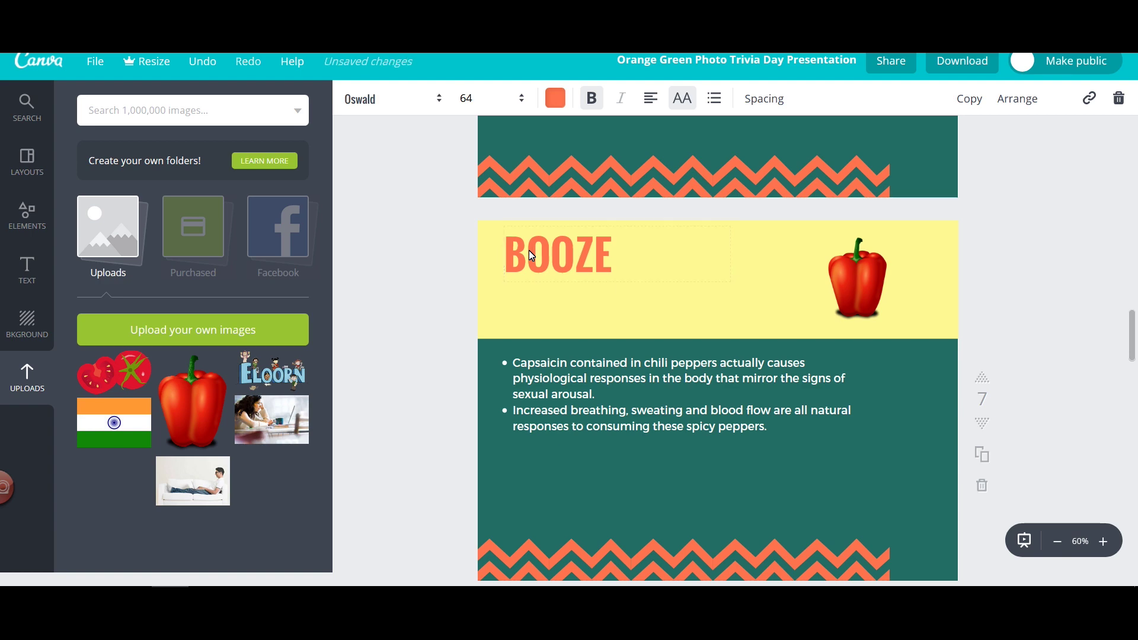
# Move the BOOZE heading down to the vertical middle of the yellow band, level with the pepper image
pyautogui.scroll(15, 632, 287)
pyautogui.scroll(-15, 628, 282)
pyautogui.click(653, 325)
pyautogui.moveTo(625, 264); pyautogui.dragTo(629, 290)
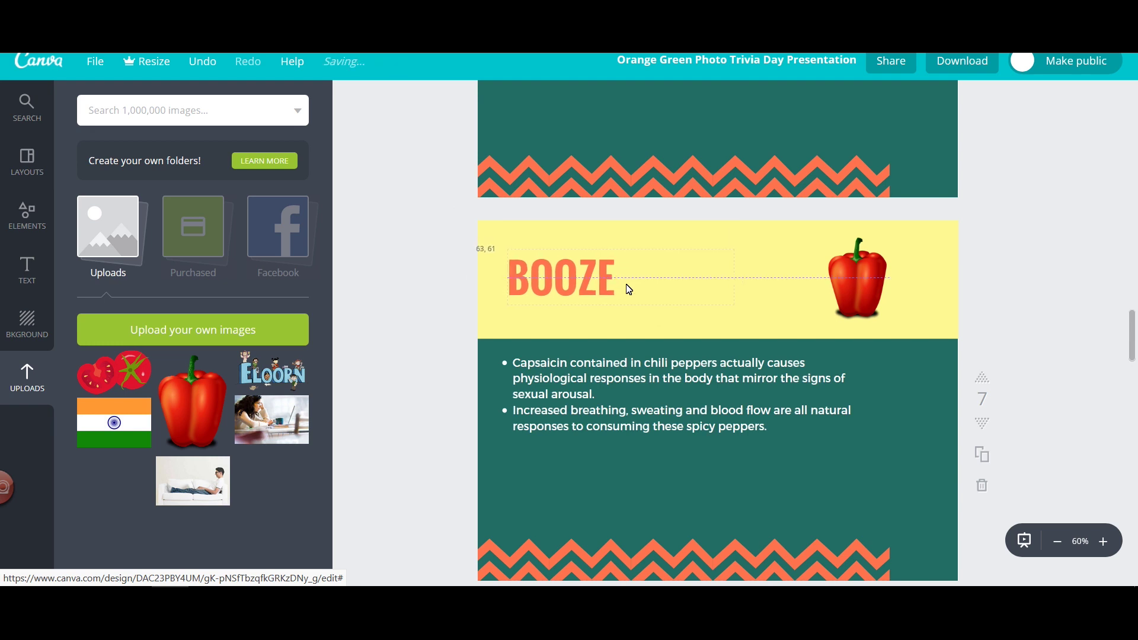
pyautogui.click(704, 368)
pyautogui.click(995, 305)
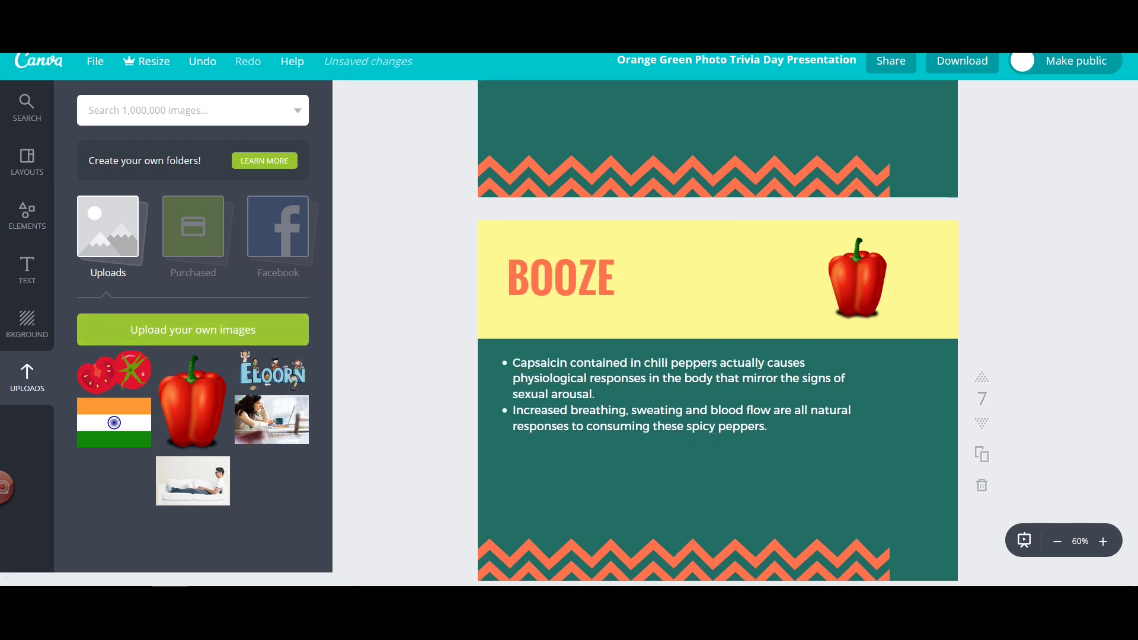
# Open Google Images in a new browser tab and search for BOOZE, limiting the results to clip art
pyautogui.hotkey('ctrl', 't')
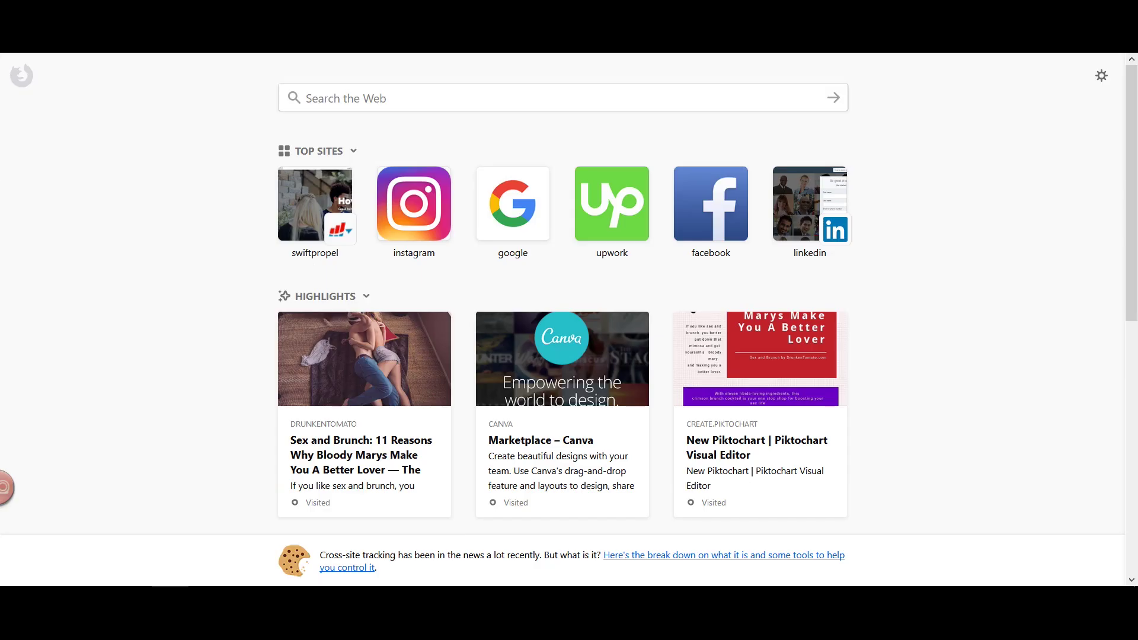
pyautogui.write('google.com')
pyautogui.press('Return')
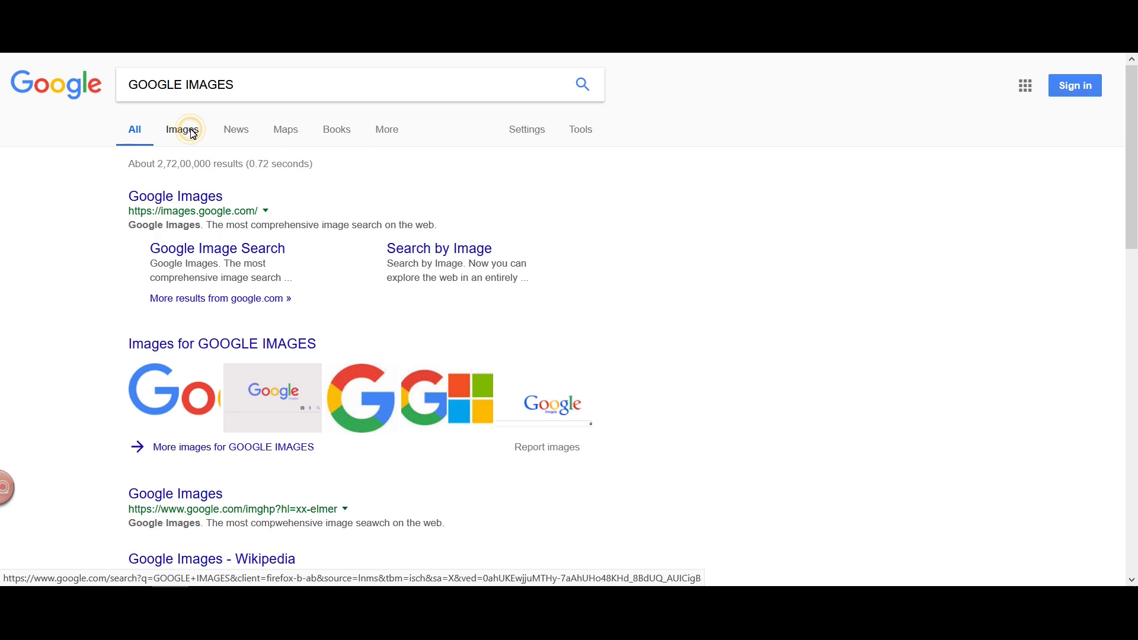
pyautogui.click(193, 134)
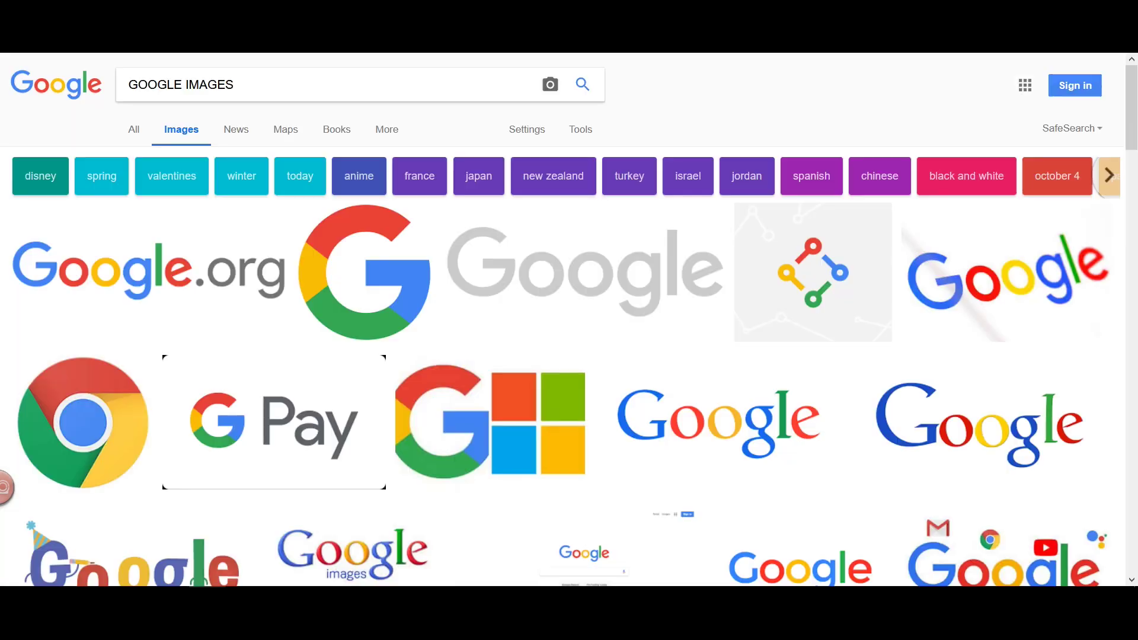
pyautogui.moveTo(257, 89); pyautogui.dragTo(82, 90)
pyautogui.click(580, 129)
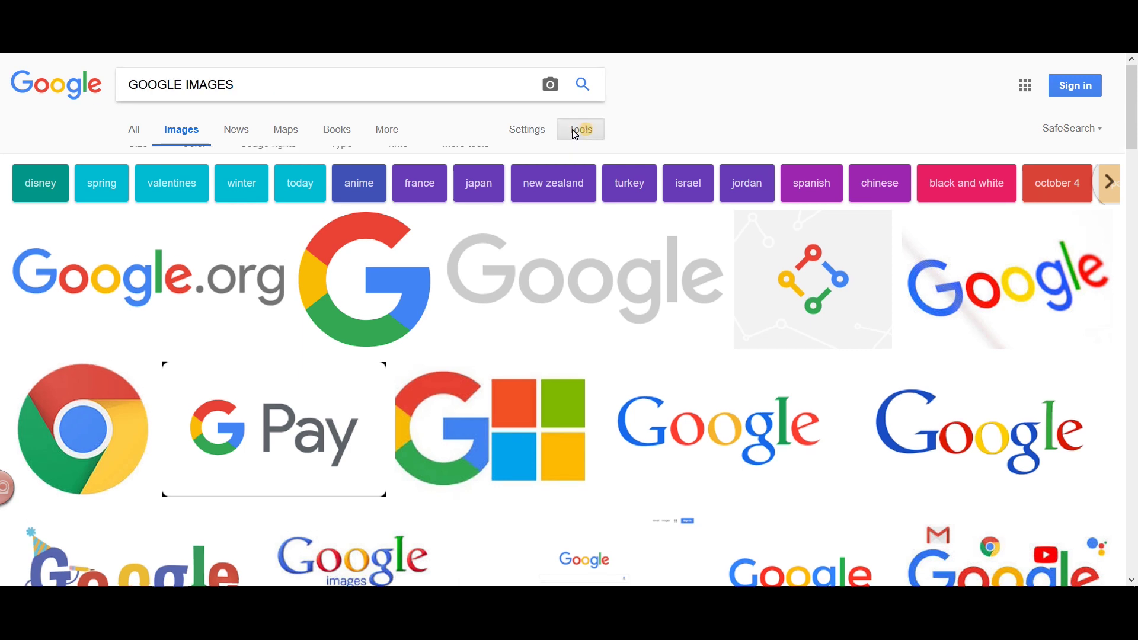
pyautogui.click(343, 157)
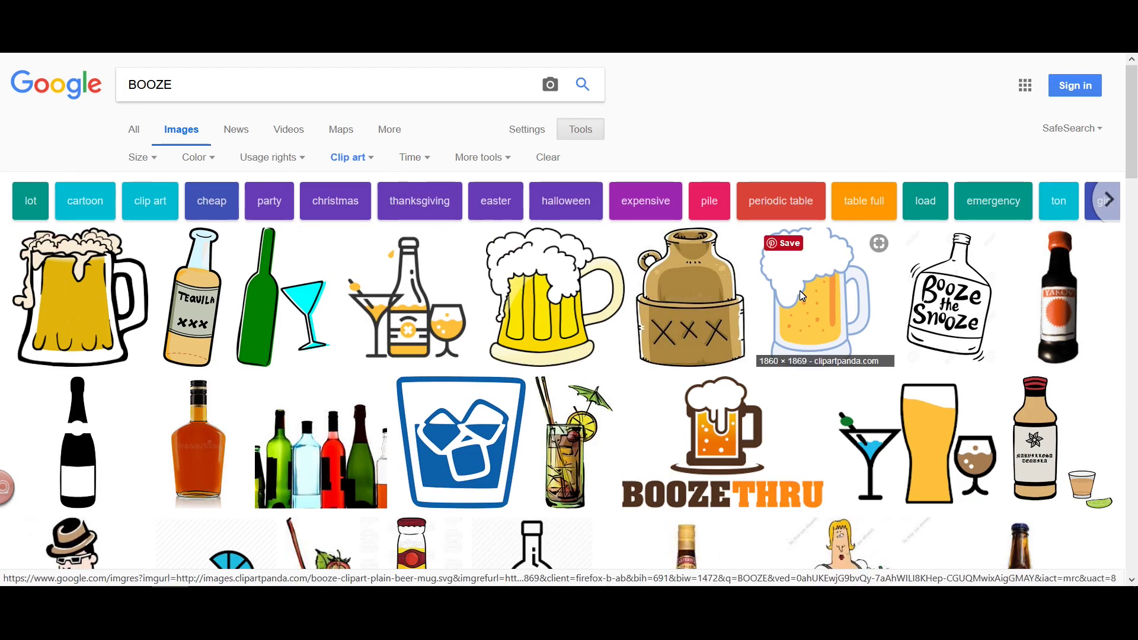
# Refine the clip art search in Google Images to BOOZE PNG
pyautogui.click(195, 84)
pyautogui.write('PNG')
pyautogui.press('Return')
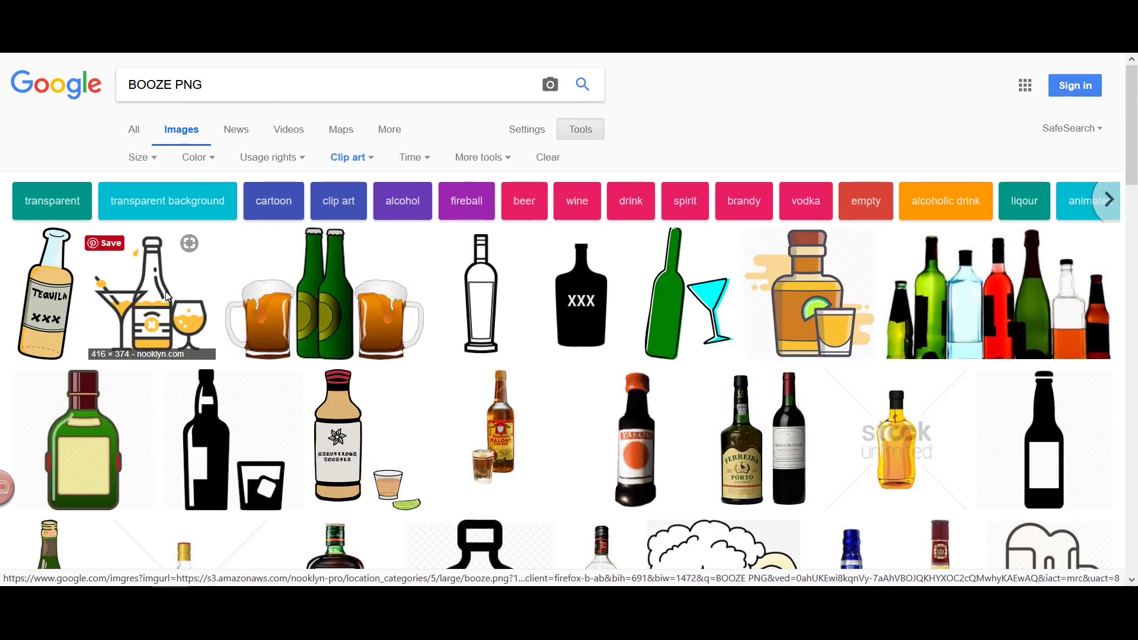
# Open the clip art of a bottle with two cocktail glasses at full size and save the image to the computer
pyautogui.click(168, 297)
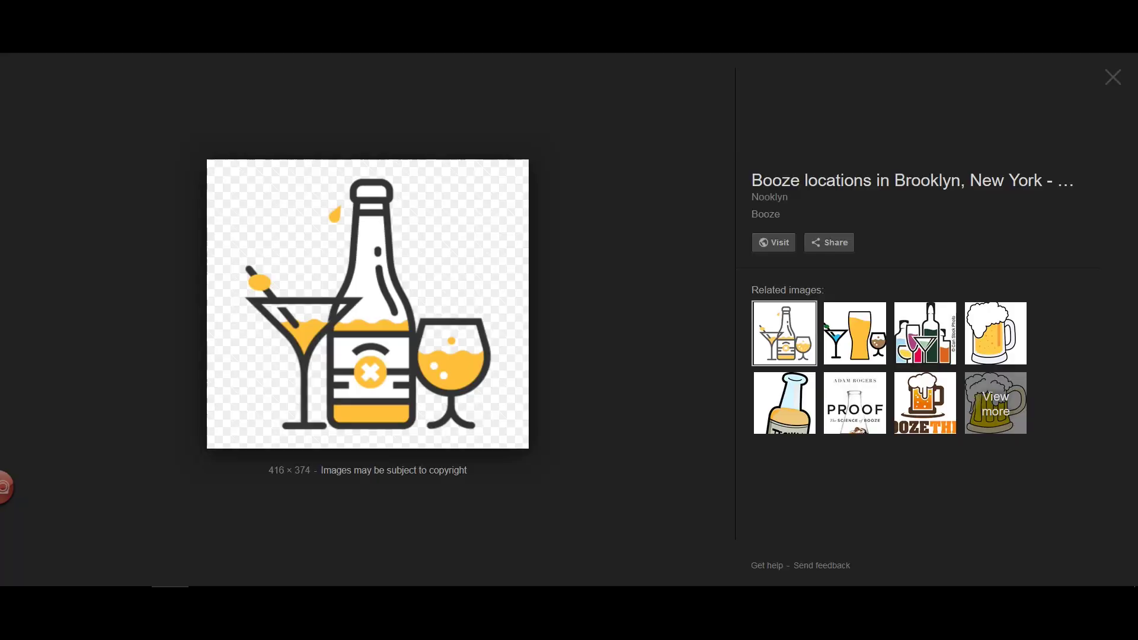
pyautogui.rightClick(455, 261)
pyautogui.click(500, 377)
pyautogui.rightClick(520, 291)
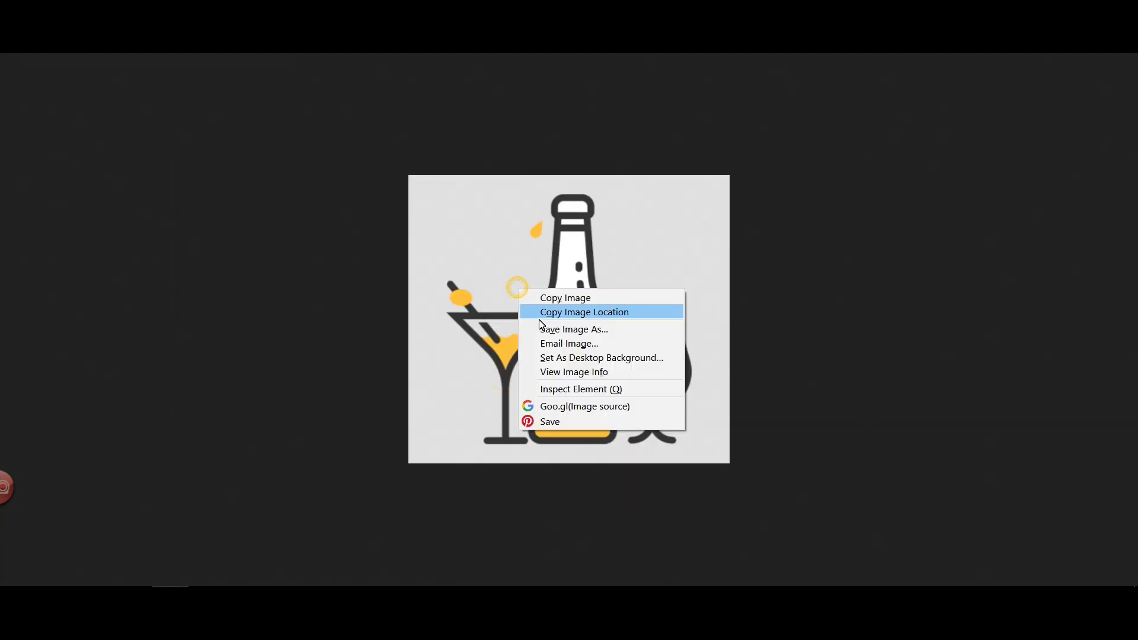
pyautogui.click(554, 328)
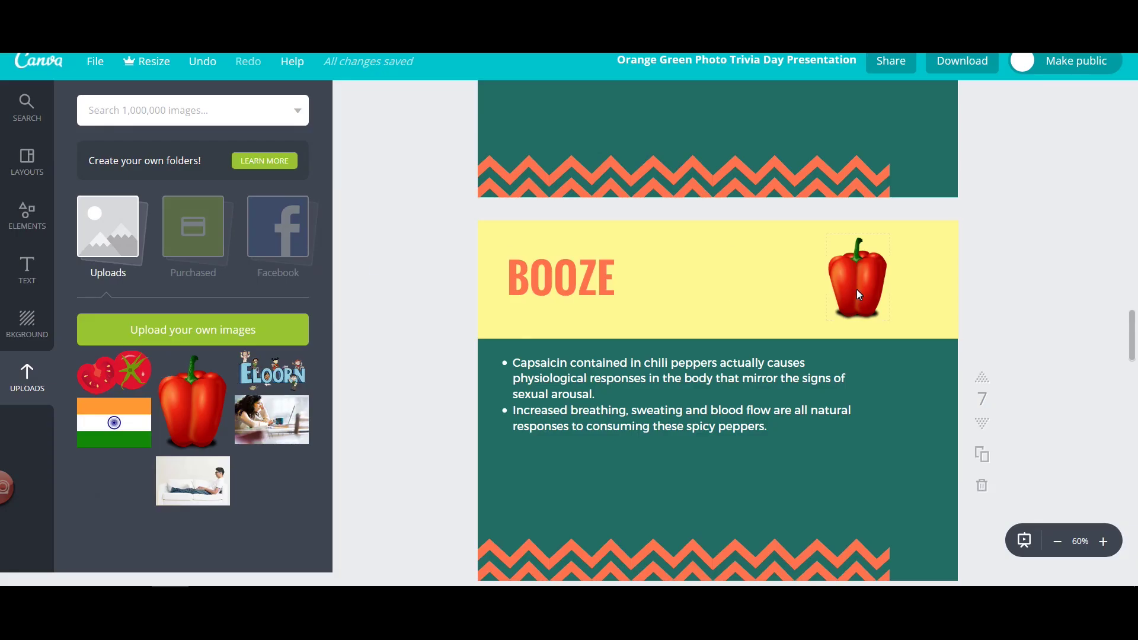
# Upload the saved booze image, replace the pepper on the BOOZE slide with it, and fit it inside the yellow band
pyautogui.click(193, 329)
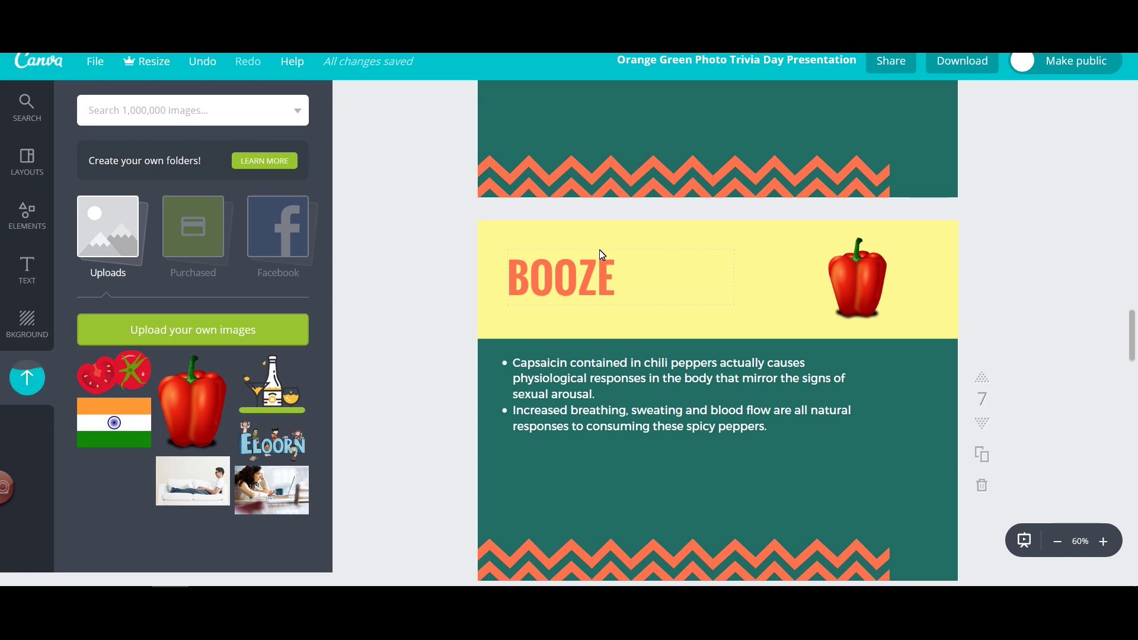
pyautogui.moveTo(272, 384); pyautogui.dragTo(837, 290)
pyautogui.click(752, 296)
pyautogui.moveTo(745, 201); pyautogui.dragTo(813, 246)
pyautogui.moveTo(852, 298); pyautogui.dragTo(847, 276)
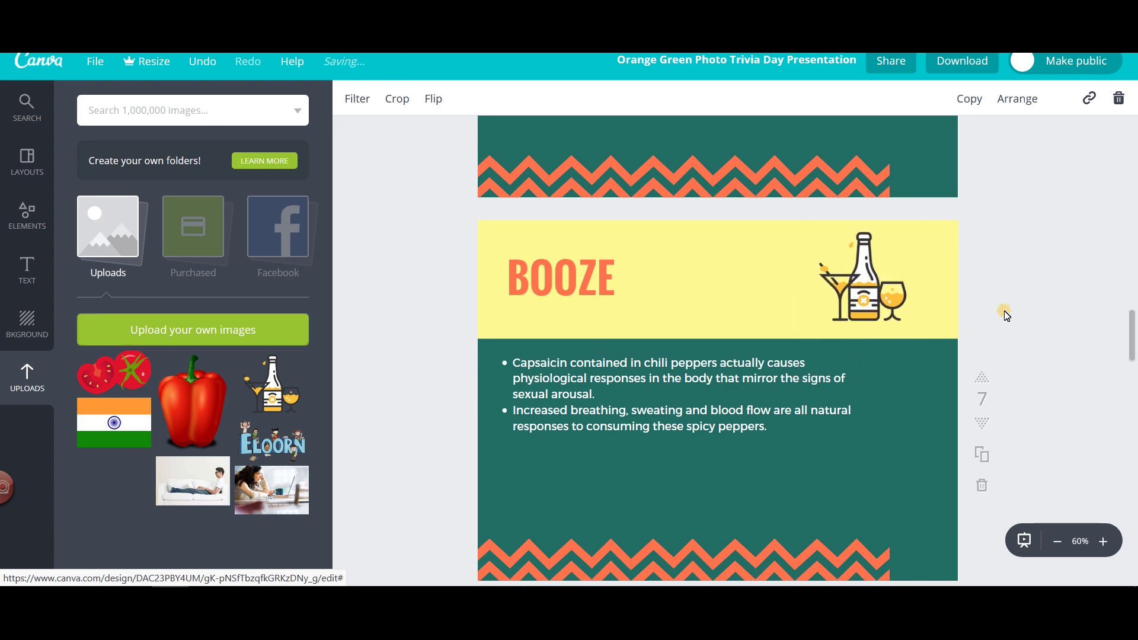
pyautogui.click(1003, 315)
# Shrink the tomato image on the TOMATOES slide slightly
pyautogui.scroll(15, 1003, 314)
pyautogui.scroll(-6, 998, 326)
pyautogui.click(842, 165)
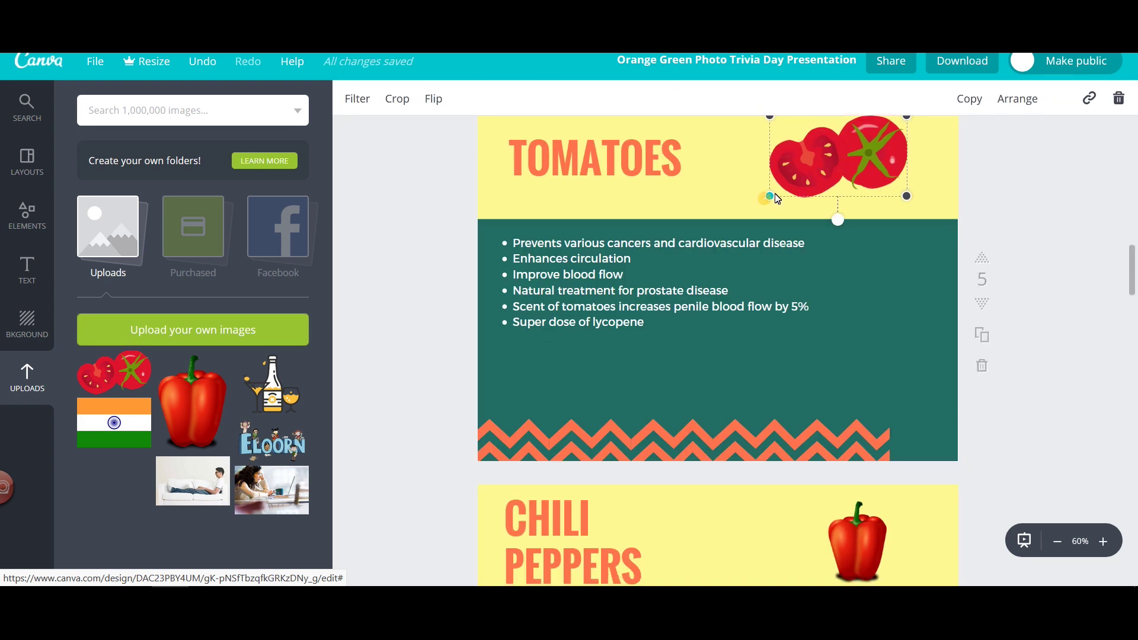
pyautogui.scroll(8, 1023, 251)
# Replace the OYSTERS slide's bullets with the blog's oyster text, from "Oyster garnished bloody marys", and remove its stray line breaks and spaces
pyautogui.scroll(-11, 1025, 256)
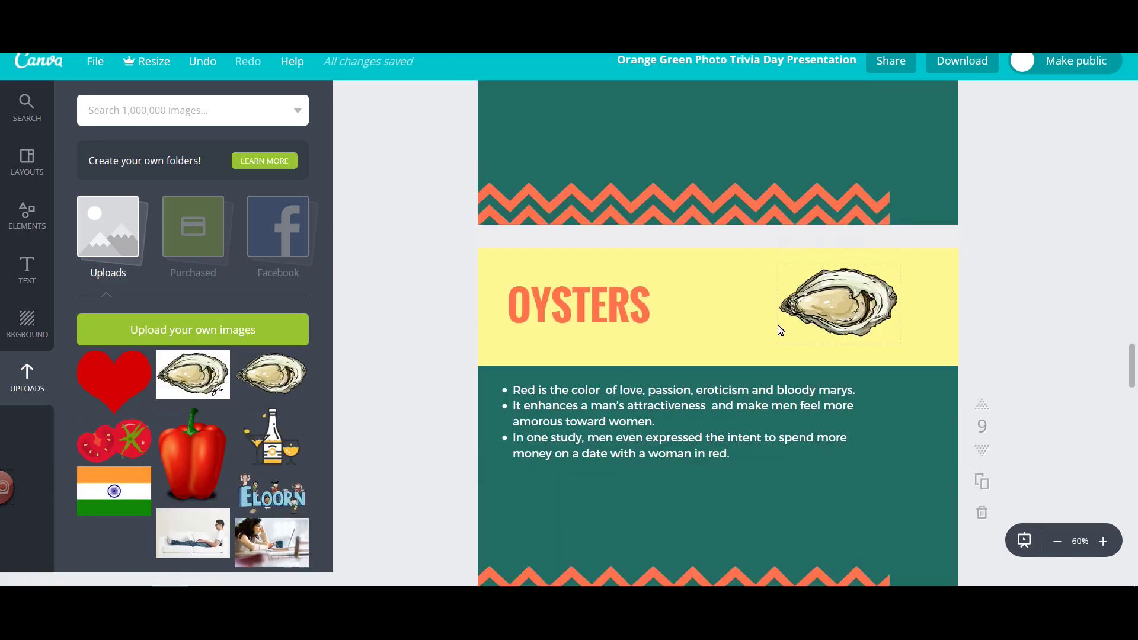
pyautogui.scroll(-3, 627, 332)
pyautogui.click(586, 211)
pyautogui.hotkey('ctrl', 'a')
pyautogui.write('Oyster garnished bloody marys is not only good for your seafood craving taste buds but also your burning loins. With their high zinc content and rare amino acids, these slimy sex bombs raise dopamine levels and help produce testosterone, a vital hormone for your sexual appetite.')
pyautogui.press('BackSpace')
pyautogui.click(589, 243)
pyautogui.press('BackSpace')
pyautogui.press('BackSpace')
pyautogui.press('BackSpace')
pyautogui.click(770, 349)
# Replace the oyster picture on the CELERY slide with the celery character and turn the blog's celery text into three bullets
pyautogui.scroll(3, 804, 441)
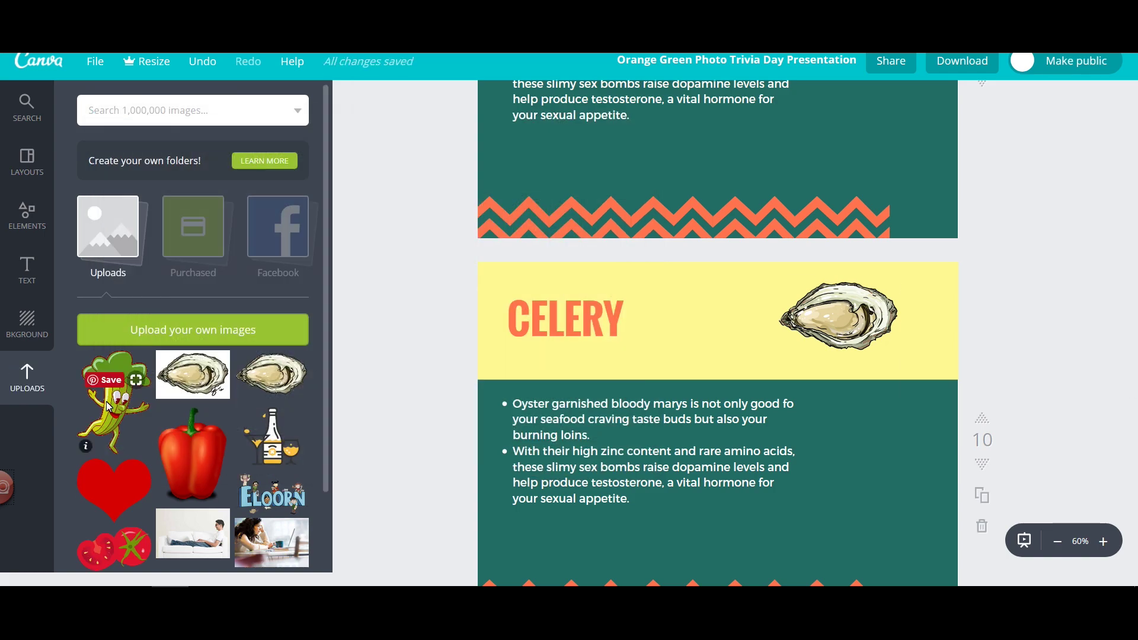
pyautogui.click(114, 402)
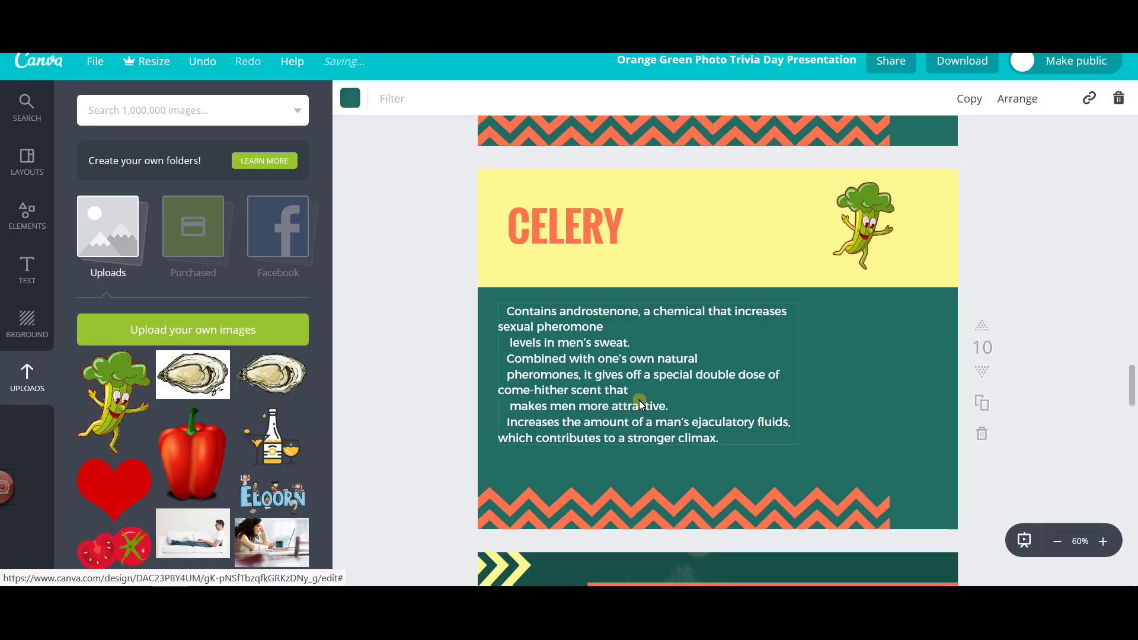
pyautogui.click(630, 366)
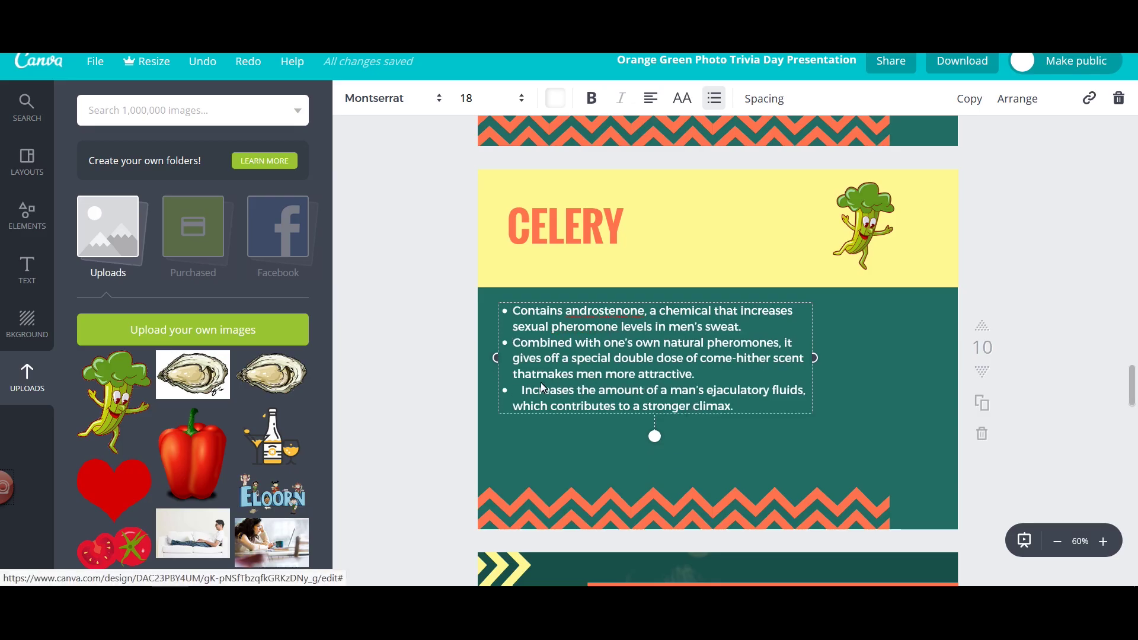
pyautogui.click(653, 434)
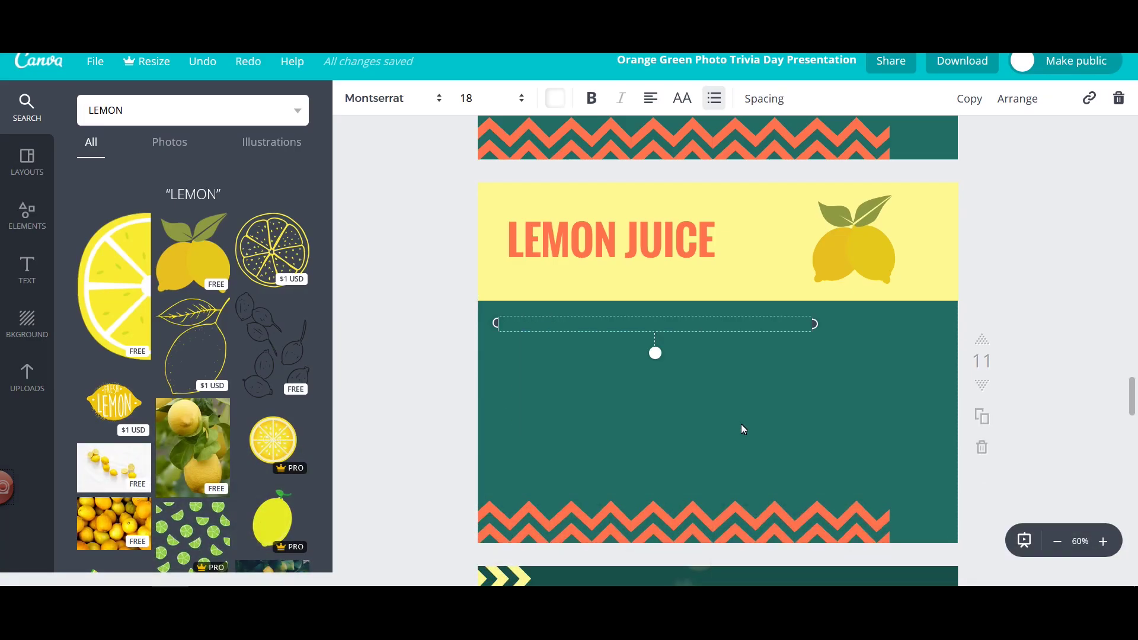
# Insert the blog's fertility text on the LEMON JUICE slide, remove its stray line breaks, and format it as a bulleted list
pyautogui.write("If fertility is what you're after, then drink your way to a happy hoo-hawith this alkalinizing food. Nobody, including sperm, likes an acid-ridden vagina, and lemon juice can help soothe the passage way for those little swimmers. The vitamin C and thiamin contained in lemon juice may also boost fertility.")
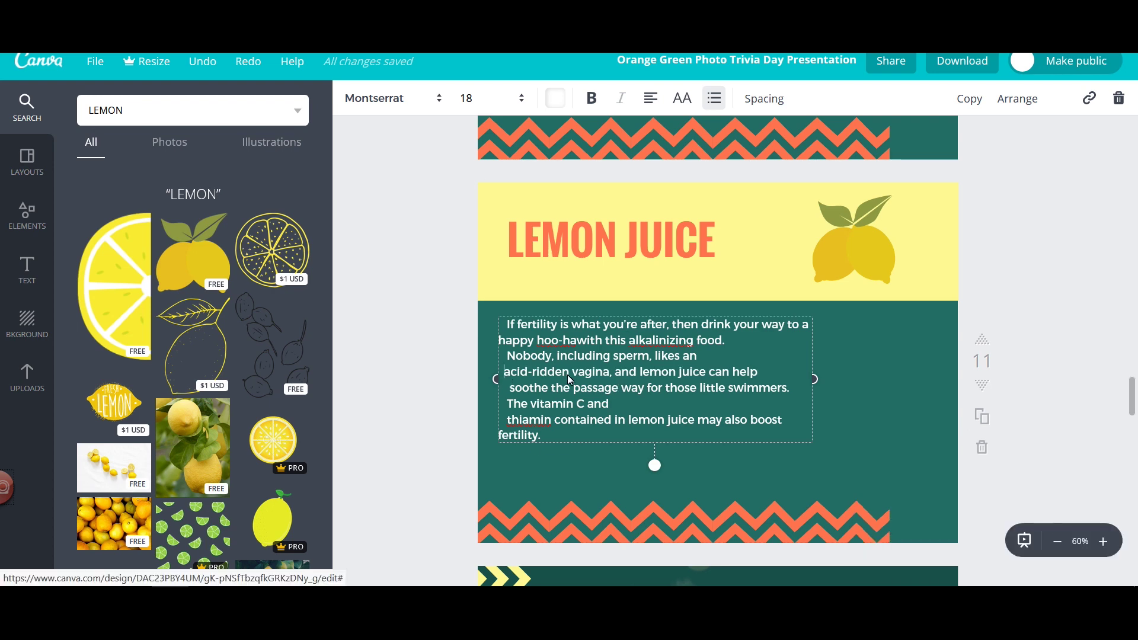
pyautogui.click(506, 372)
pyautogui.press('BackSpace')
pyautogui.click(509, 388)
pyautogui.press('BackSpace')
pyautogui.click(508, 419)
pyautogui.press('BackSpace')
pyautogui.click(714, 97)
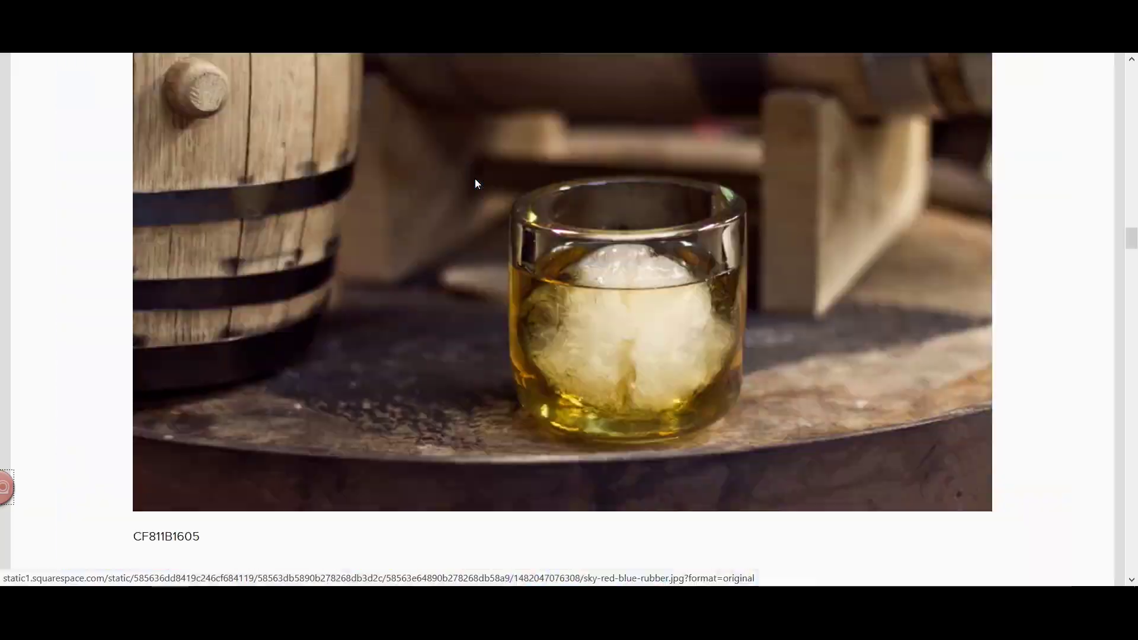
# Copy the blog's introduction starting "If you like sex and brunch" into the body text of the IT'S TRIVIA DAY! slide
pyautogui.scroll(-5, 475, 183)
pyautogui.scroll(5, 536, 231)
pyautogui.tripleClick(525, 227)
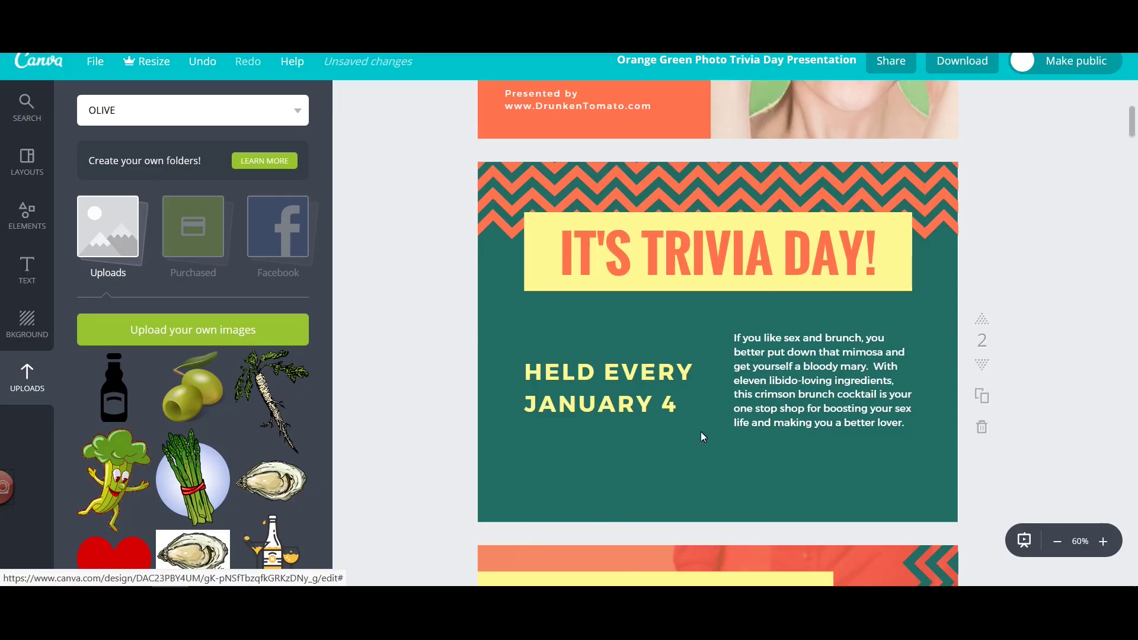
# Change the heading of slide 2 to BLOODY MARY!
pyautogui.scroll(3, 700, 432)
pyautogui.scroll(-3, 673, 267)
pyautogui.click(656, 160)
pyautogui.doubleClick(570, 158)
pyautogui.write("BLOODY MART'S")
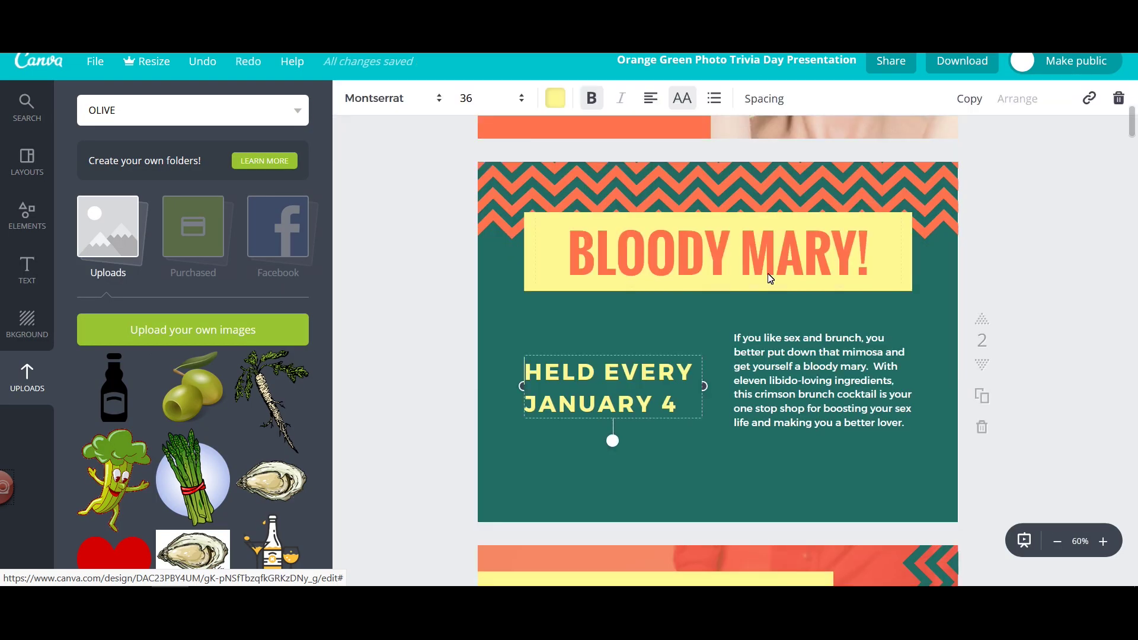
# Replace the HELD EVERY JANUARY 4 text on slide 2 with an uploaded picture of pink and blue feet
pyautogui.press('BackSpace')
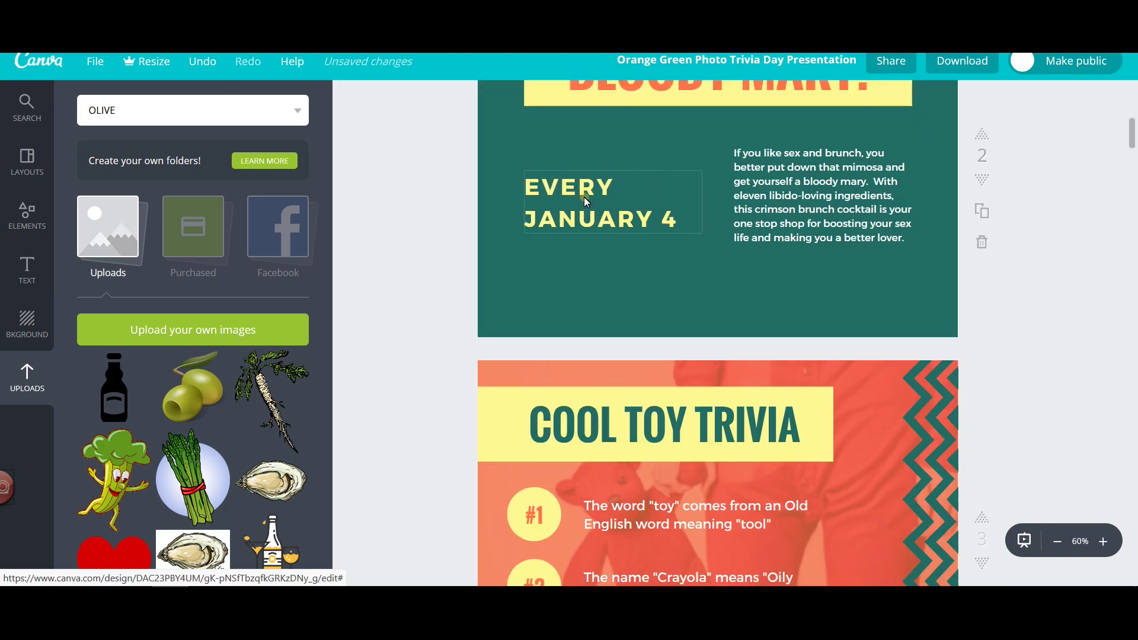
pyautogui.click(357, 355)
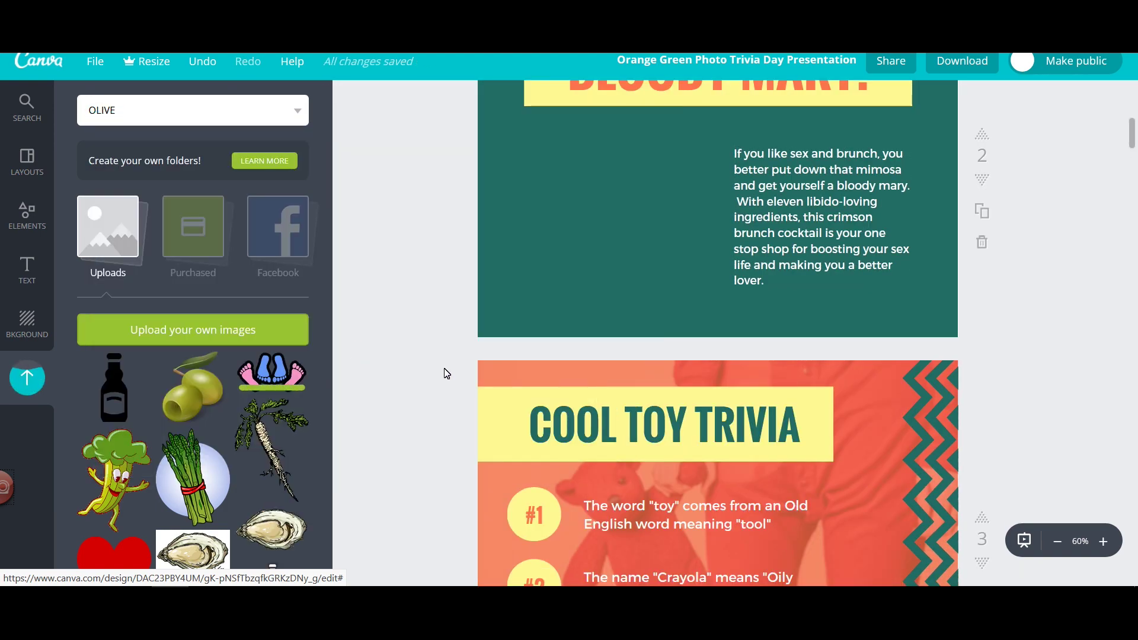
pyautogui.click(272, 372)
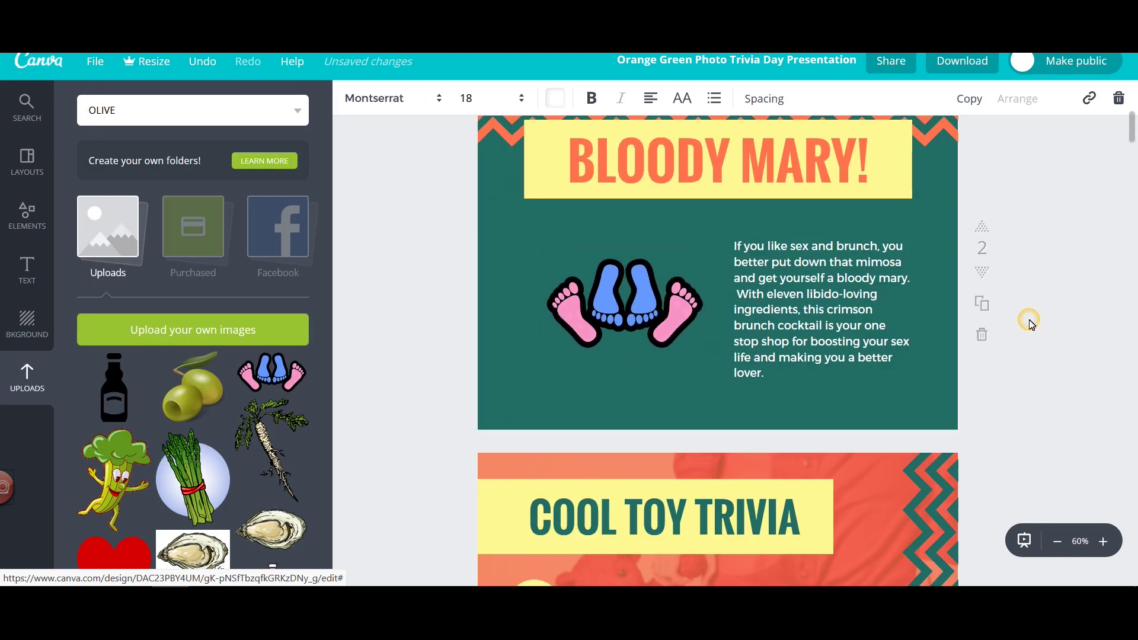
pyautogui.click(1061, 351)
# Replace the three COOL TOY TRIVIA entries with VODKA, TOMATO JUICE and SPICES & FLAVORING, and align them with their numbers
pyautogui.scroll(-4, 854, 279)
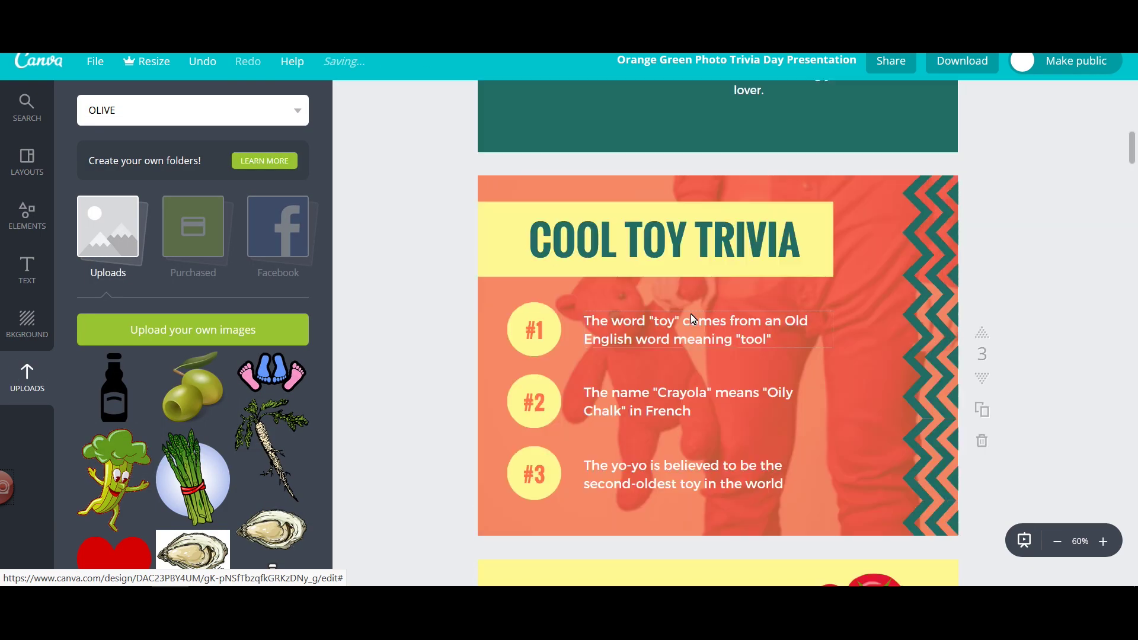
pyautogui.scroll(-2, 853, 278)
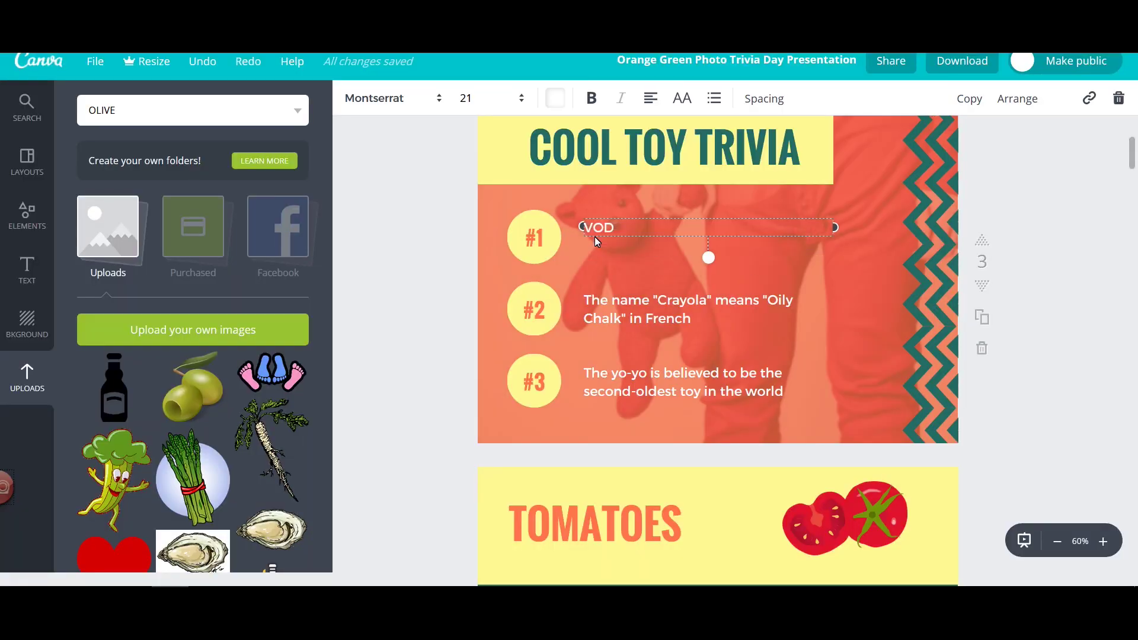
pyautogui.moveTo(584, 299); pyautogui.dragTo(691, 320)
pyautogui.press('BackSpace')
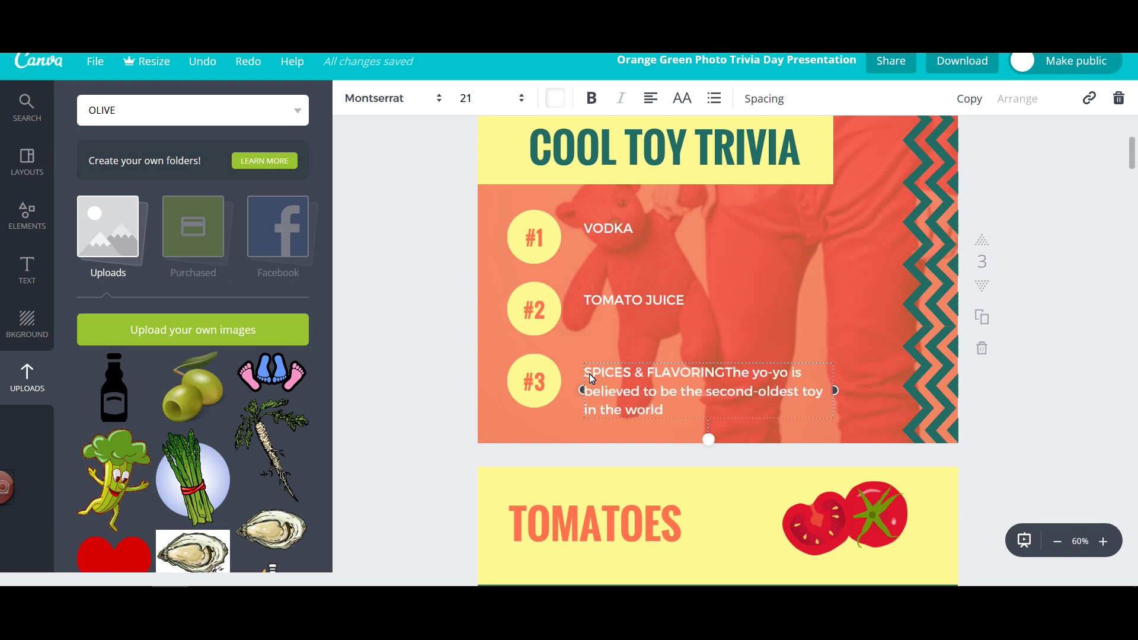
pyautogui.press('BackSpace')
pyautogui.click(613, 304)
pyautogui.scroll(2, 800, 281)
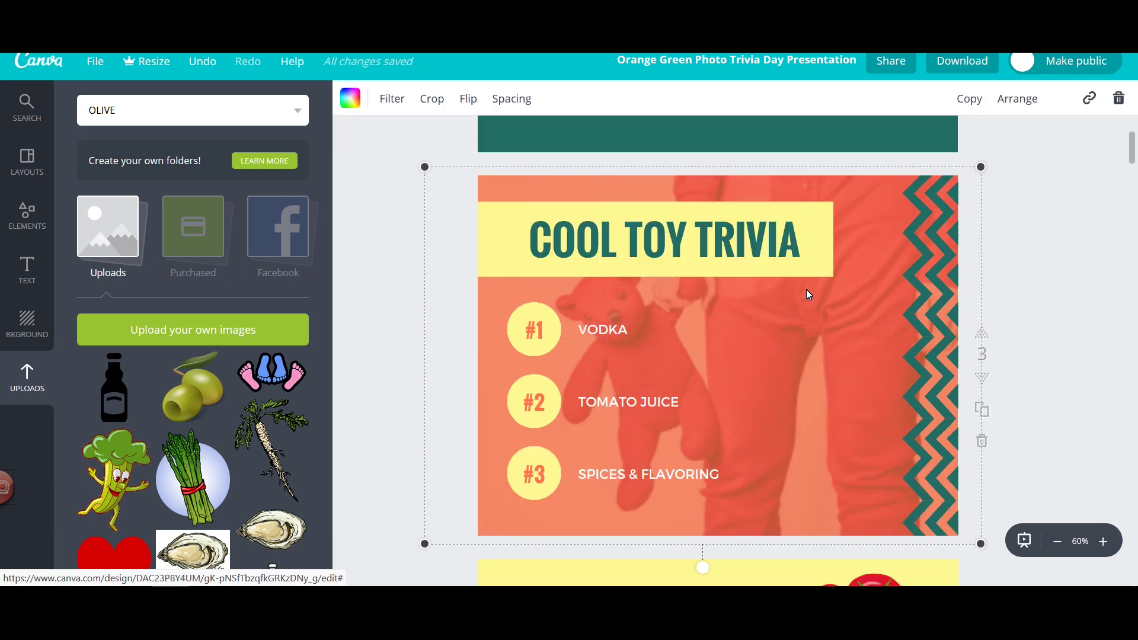
# Delete the teddy bear background photo from slide 3 and change the heading to BLOODY MARY
pyautogui.press('Delete')
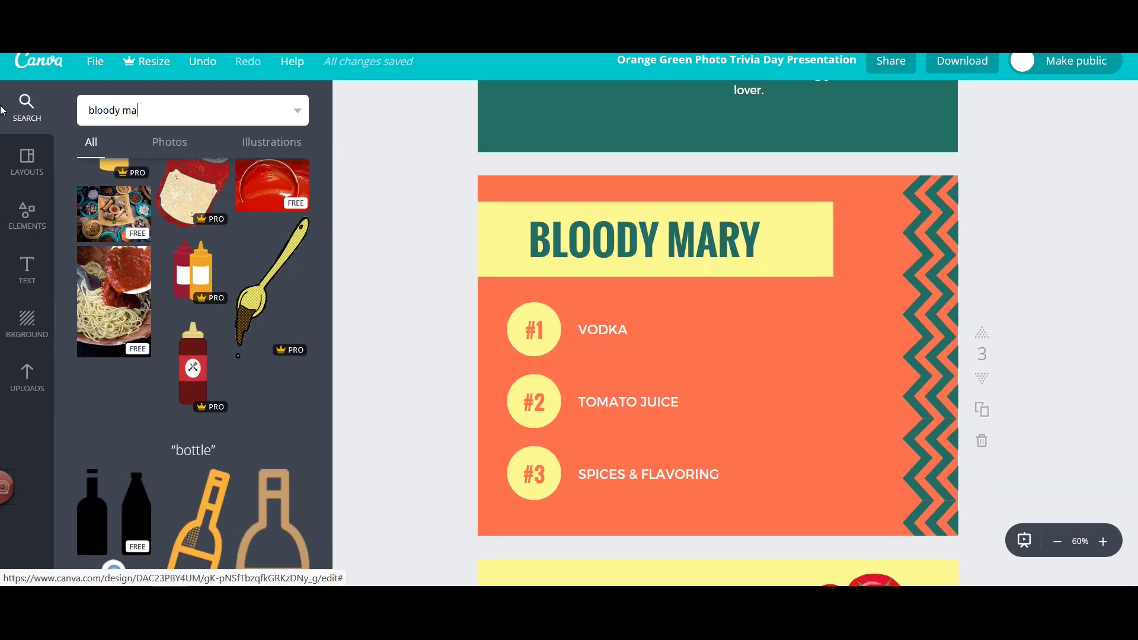
pyautogui.scroll(-5, 301, 302)
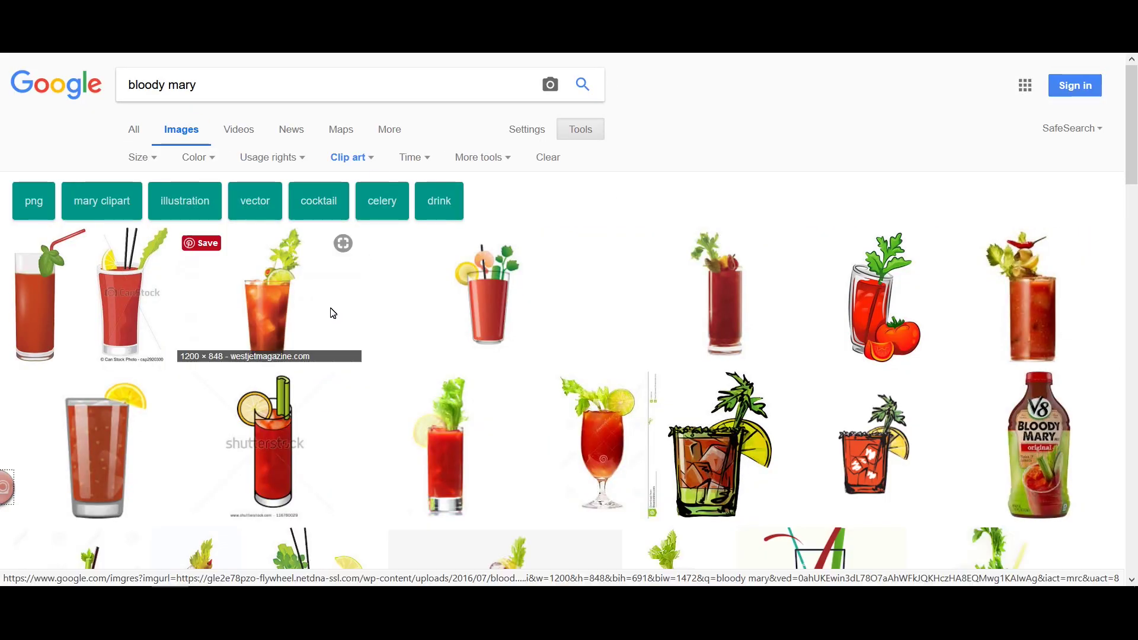
# Save the Bloody Mary PNG clip art from Google Images and place it beside the ingredient list on slide 3
pyautogui.rightClick(398, 277)
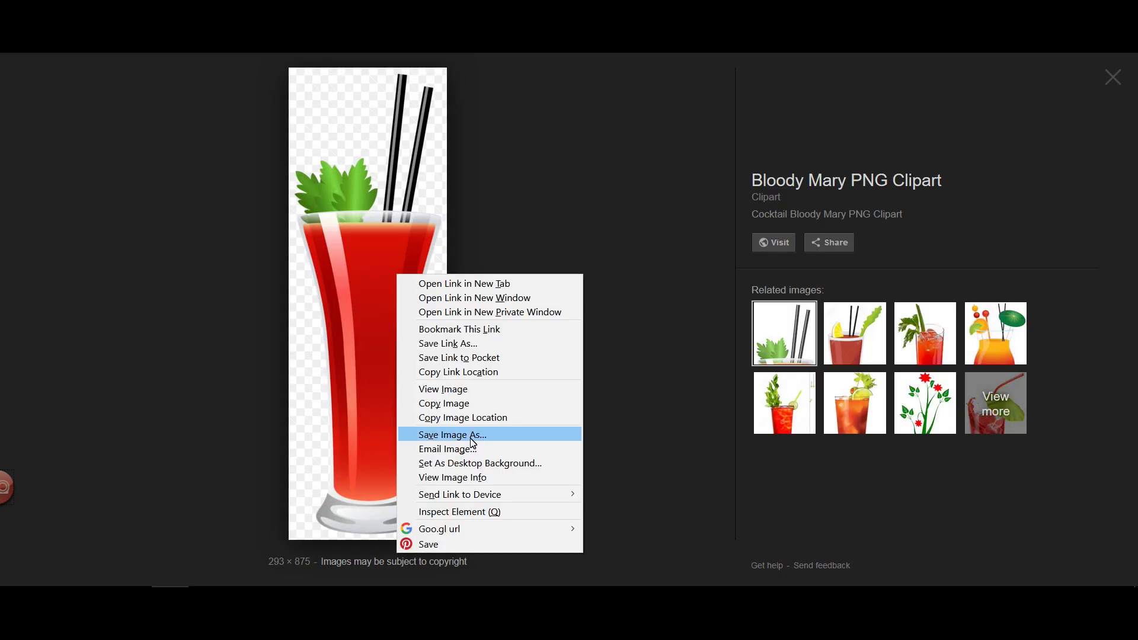
pyautogui.click(473, 440)
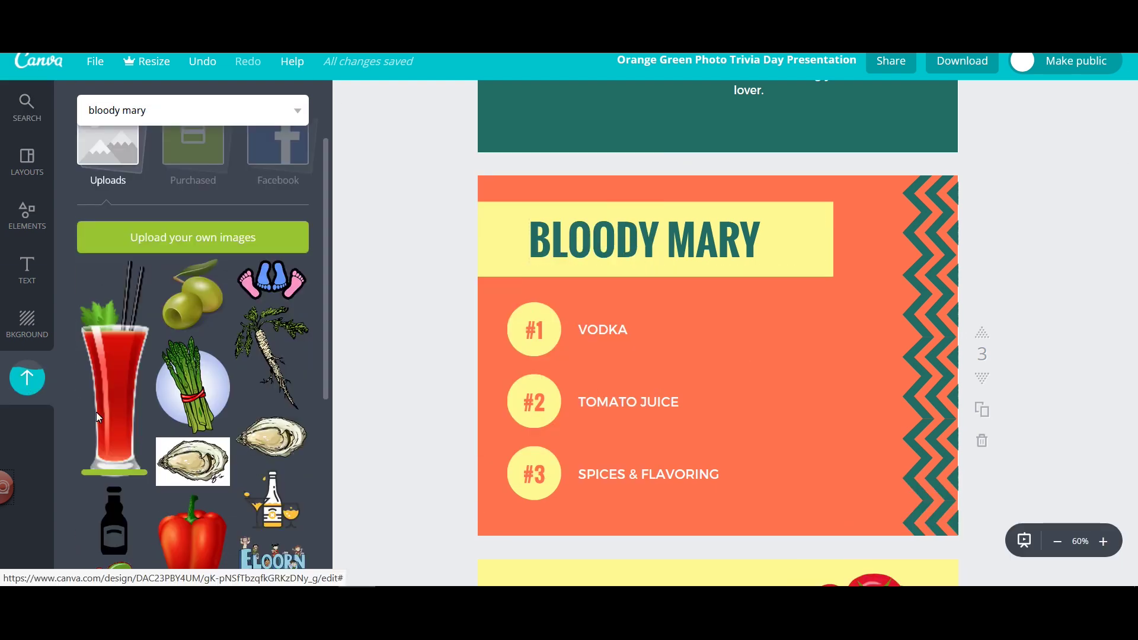
pyautogui.click(98, 417)
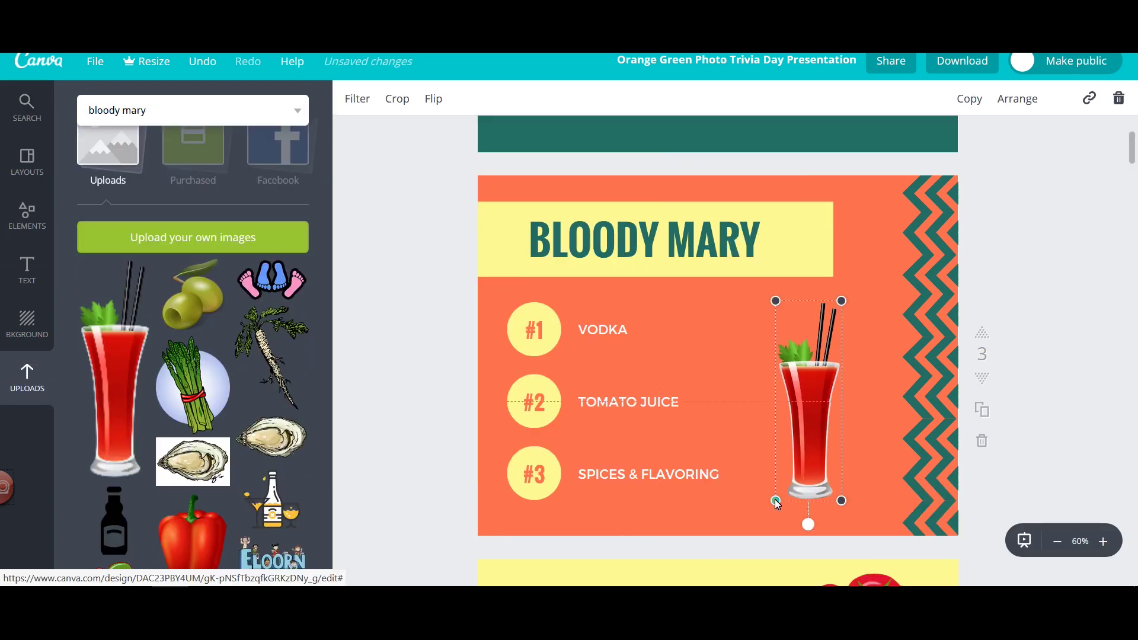
# Upload the Drunken Tomato logo file static1.squarespace.com from the project's pics folder for the THANKS! slide
pyautogui.scroll(5, 981, 363)
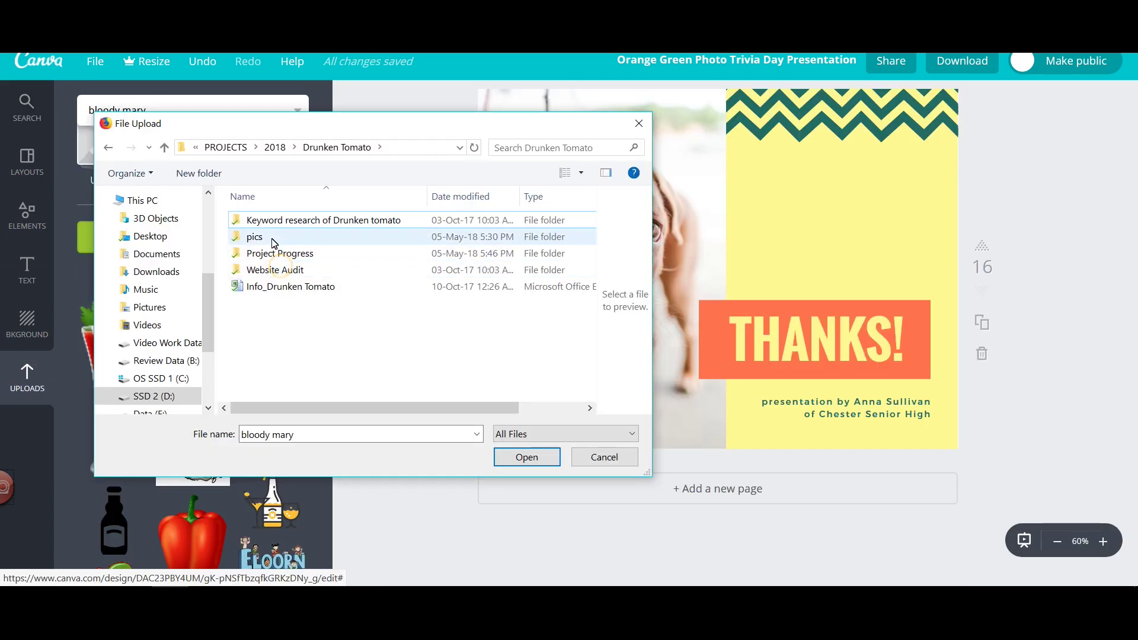
pyautogui.doubleClick(270, 234)
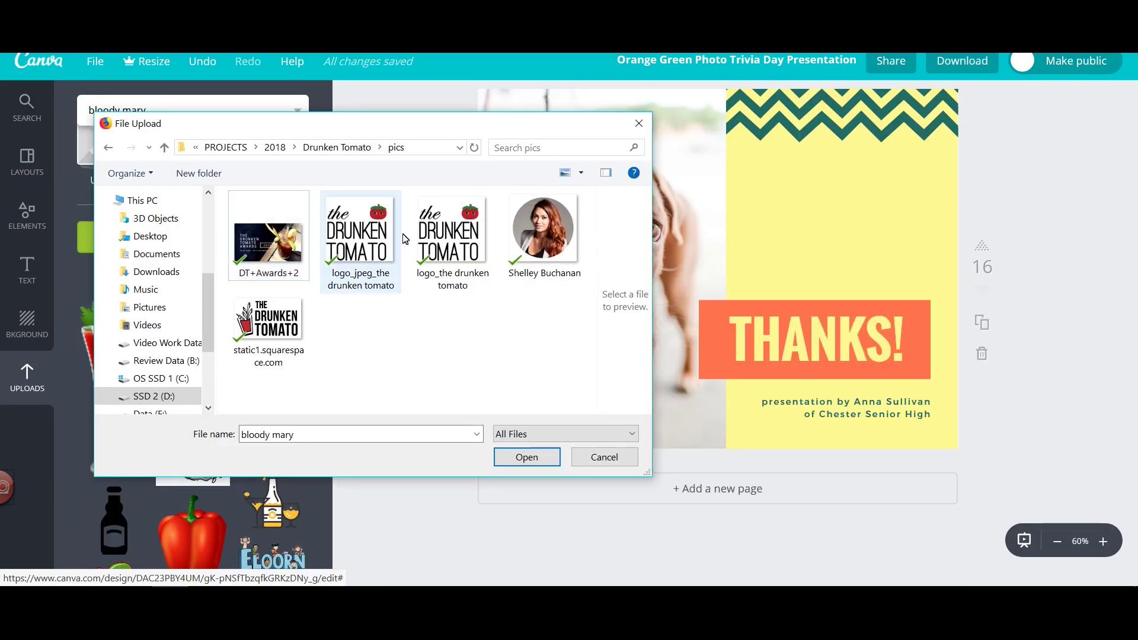
pyautogui.doubleClick(295, 315)
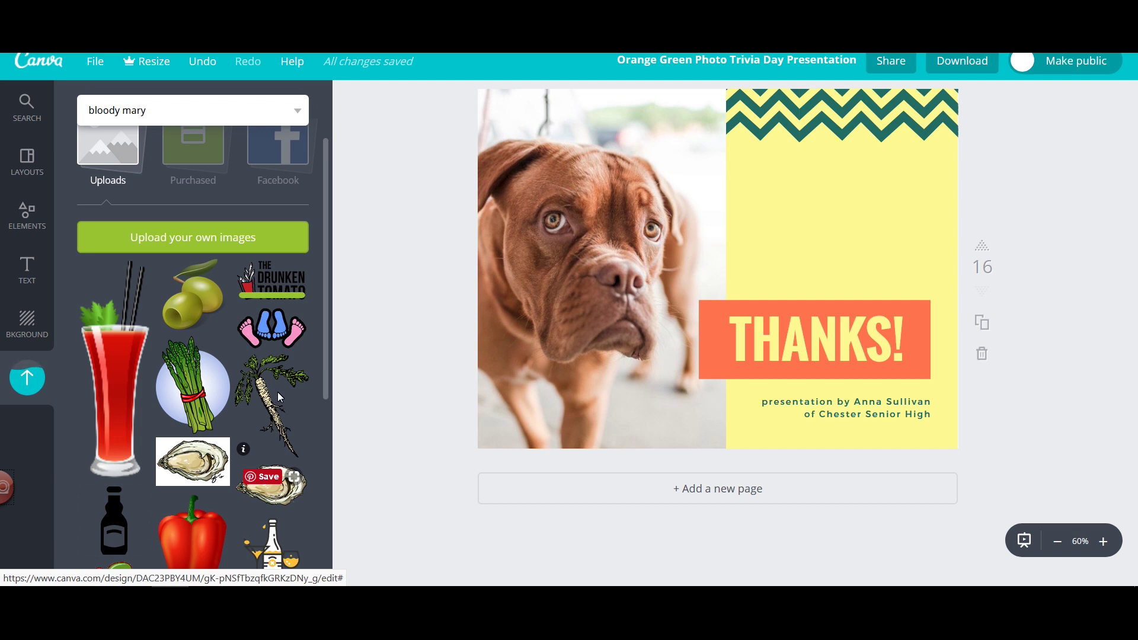
# Rewrite the credit line on the THANKS! slide to the new presenter's name followed by "of DrunkenTomato.com", removing the Chester Senior High text
pyautogui.doubleClick(860, 403)
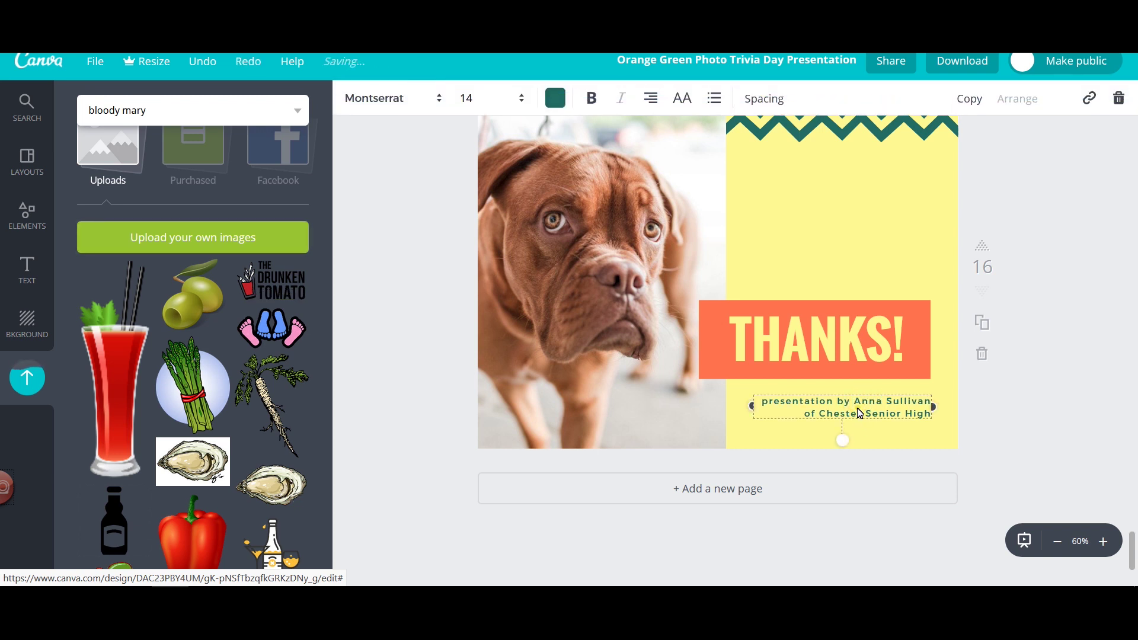
pyautogui.write('S')
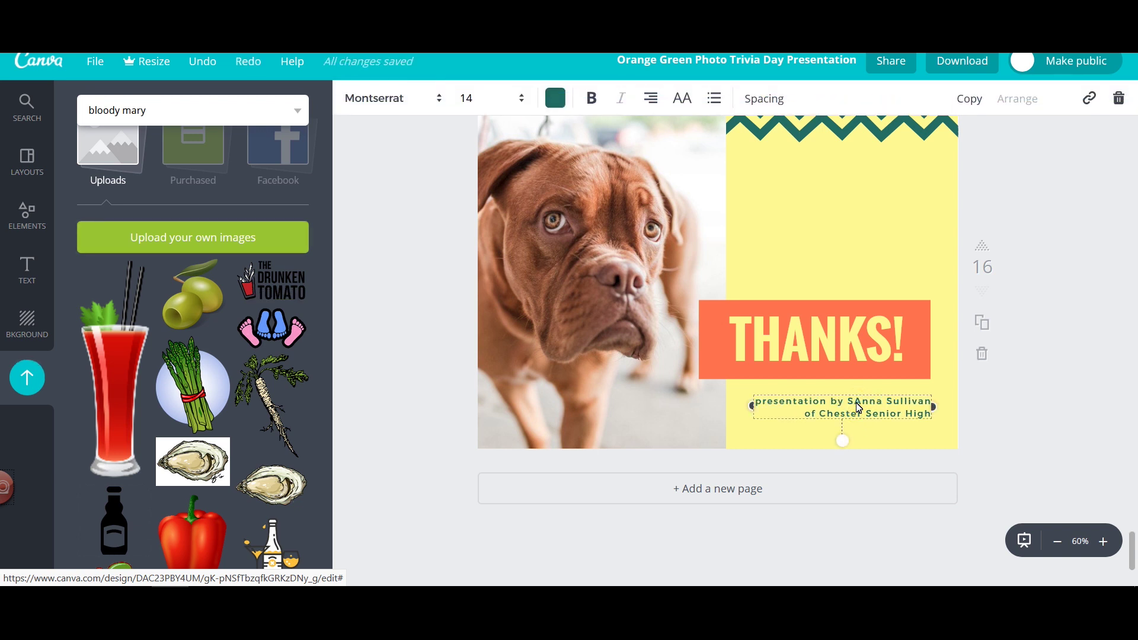
pyautogui.write('helley ')
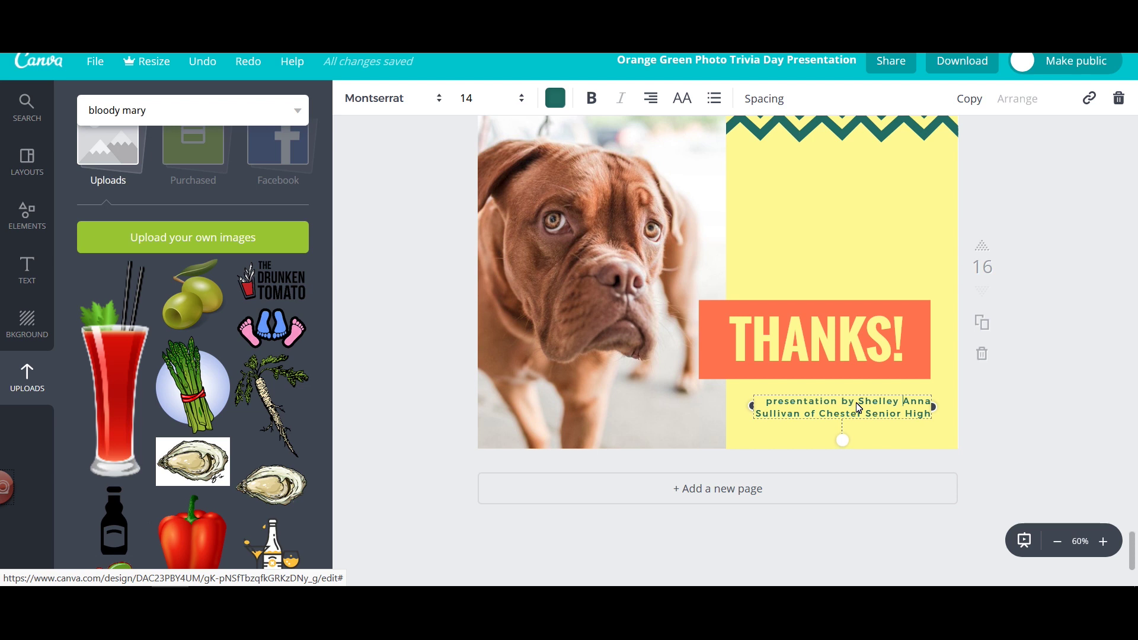
pyautogui.write('Buch')
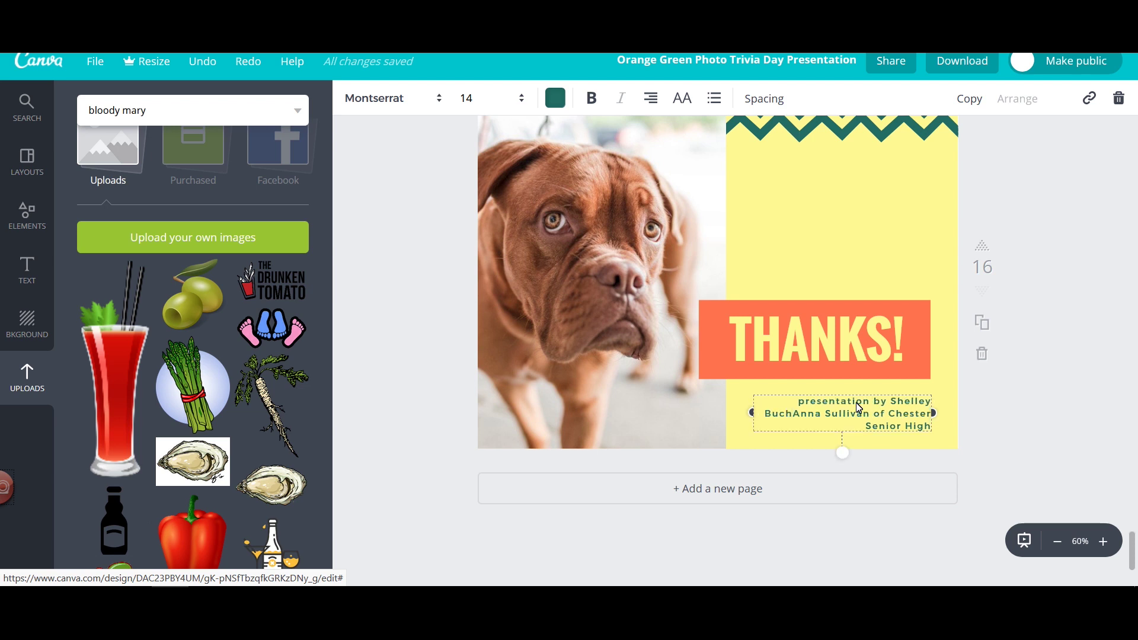
pyautogui.write('cha')
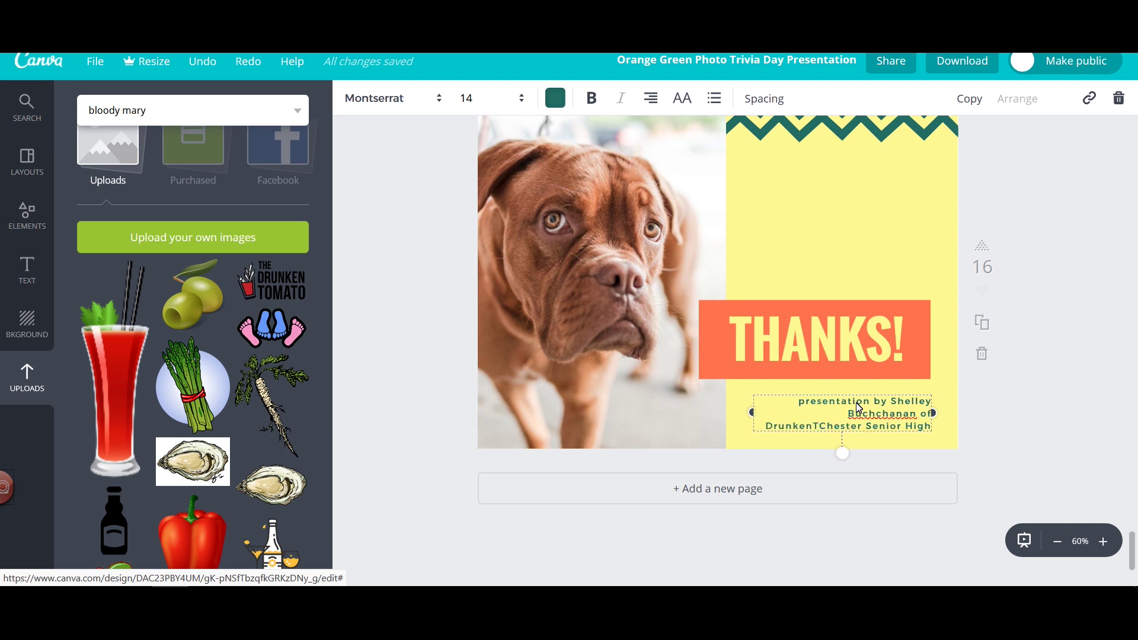
pyautogui.write('omato.com')
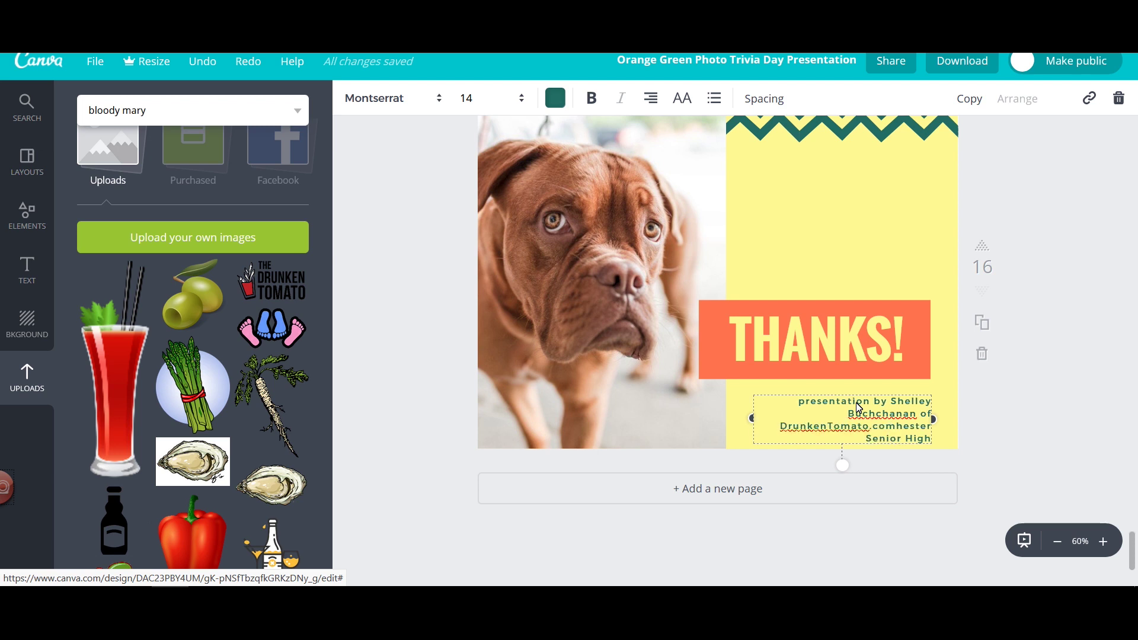
pyautogui.press('Delete')
pyautogui.press('Delete')
pyautogui.press('Delete')
pyautogui.press('Delete')
pyautogui.press('Delete')
pyautogui.press('Delete')
pyautogui.press('Delete')
pyautogui.press('Delete')
pyautogui.press('Delete')
pyautogui.press('Delete')
pyautogui.press('Delete')
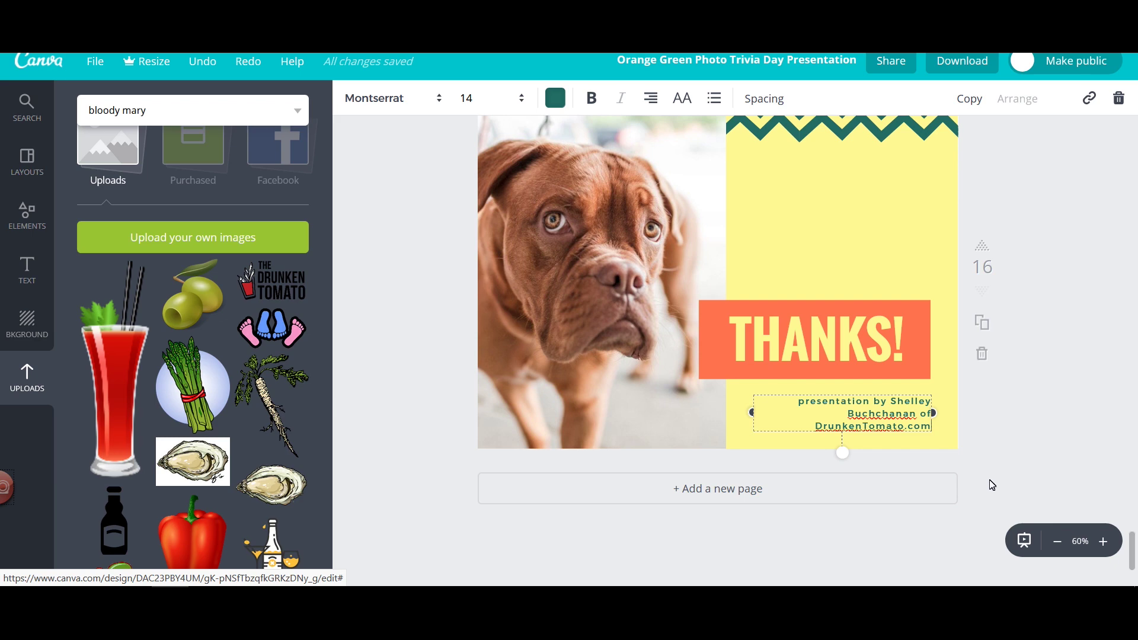
pyautogui.moveTo(271, 282); pyautogui.dragTo(681, 316)
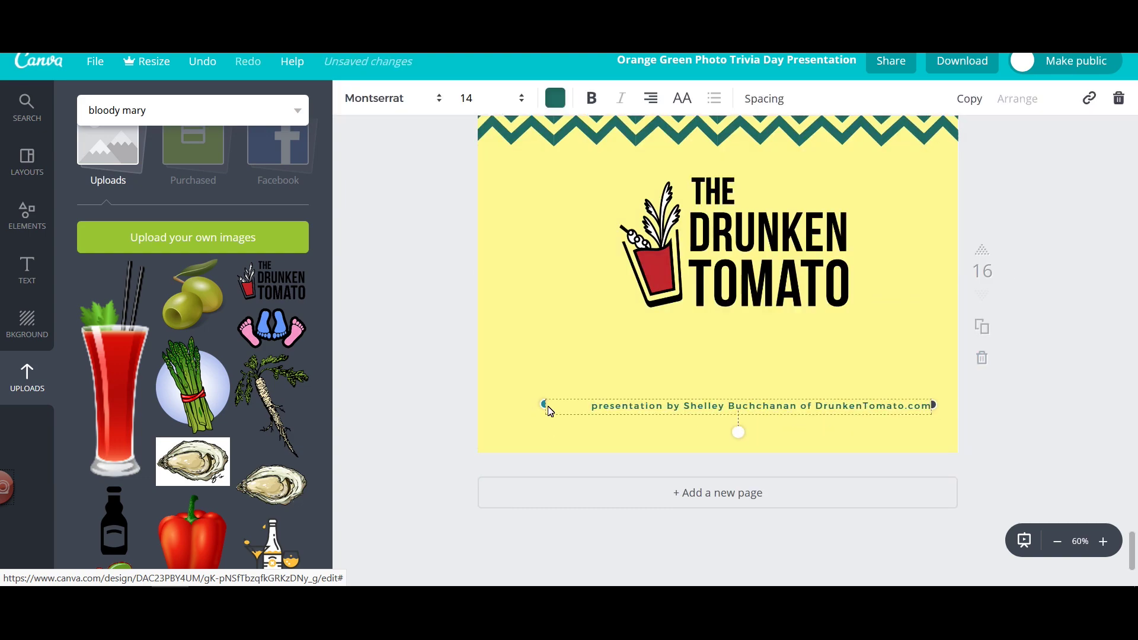
pyautogui.moveTo(541, 401); pyautogui.dragTo(734, 416)
pyautogui.press('BackSpace')
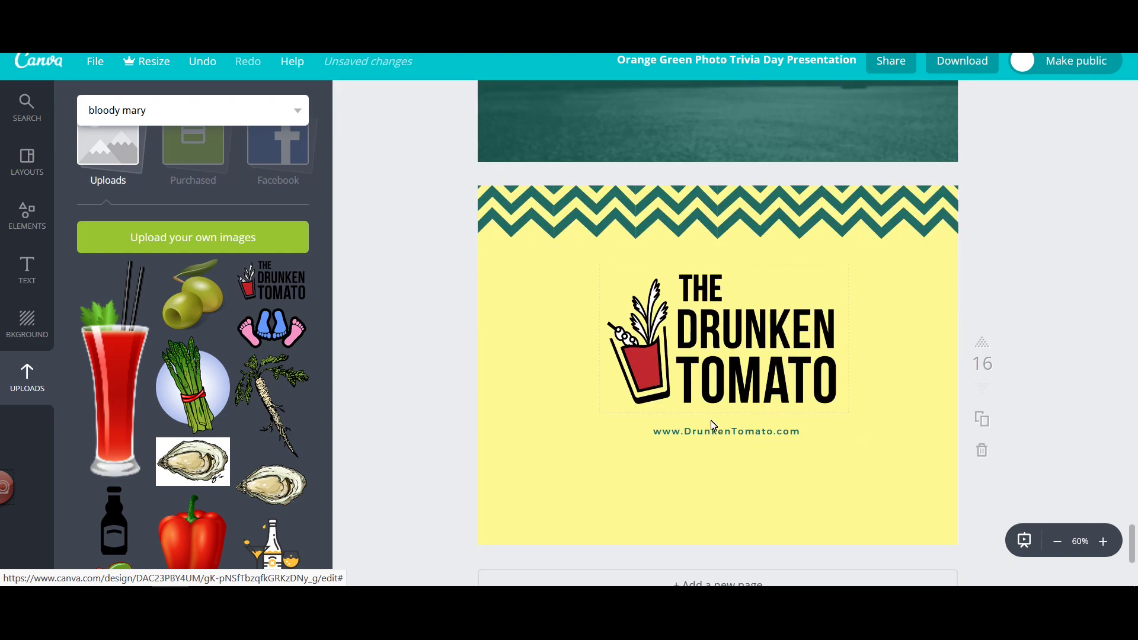
# Title the design 11 Reasons Why Bloody Marys Make You A Better Lover and download all its pages as PDF - Standard
pyautogui.click(95, 61)
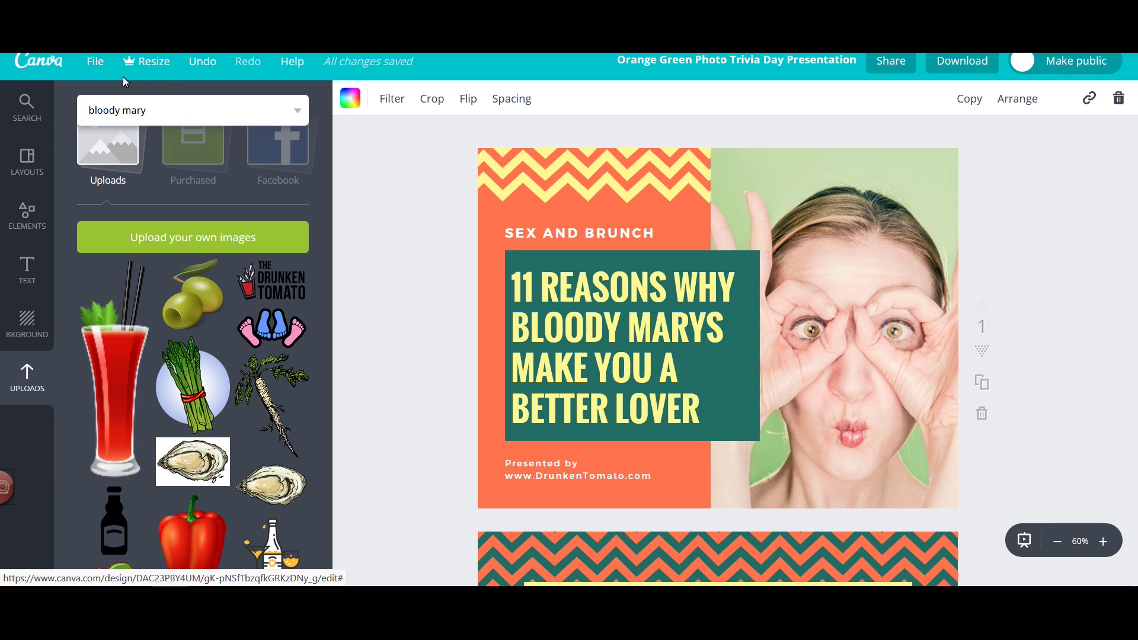
pyautogui.click(93, 63)
pyautogui.click(104, 188)
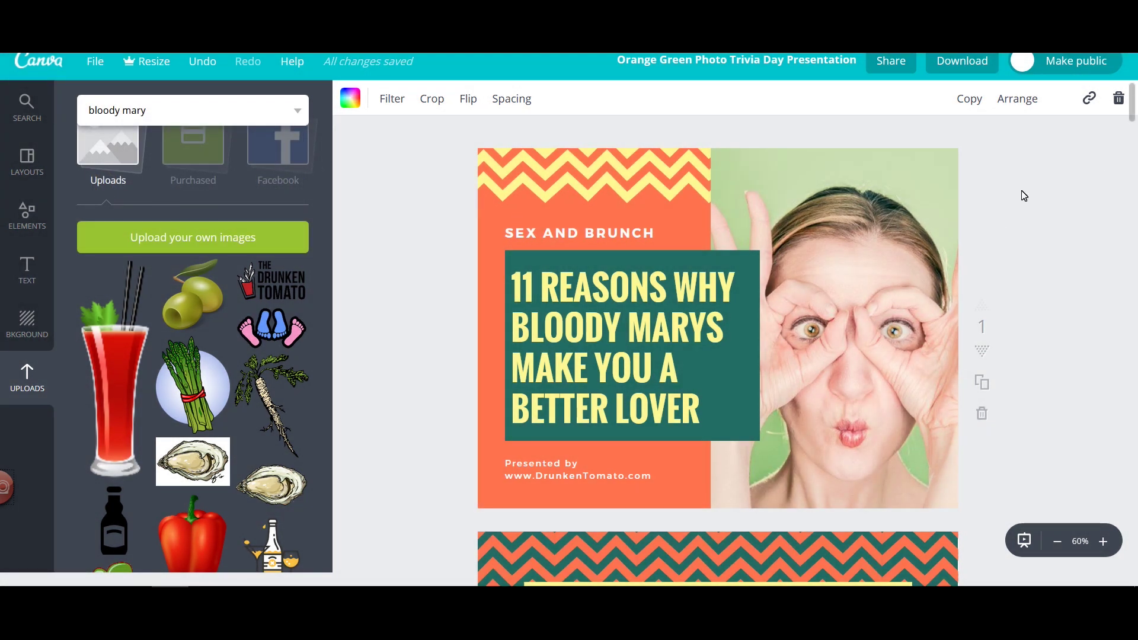
pyautogui.click(952, 64)
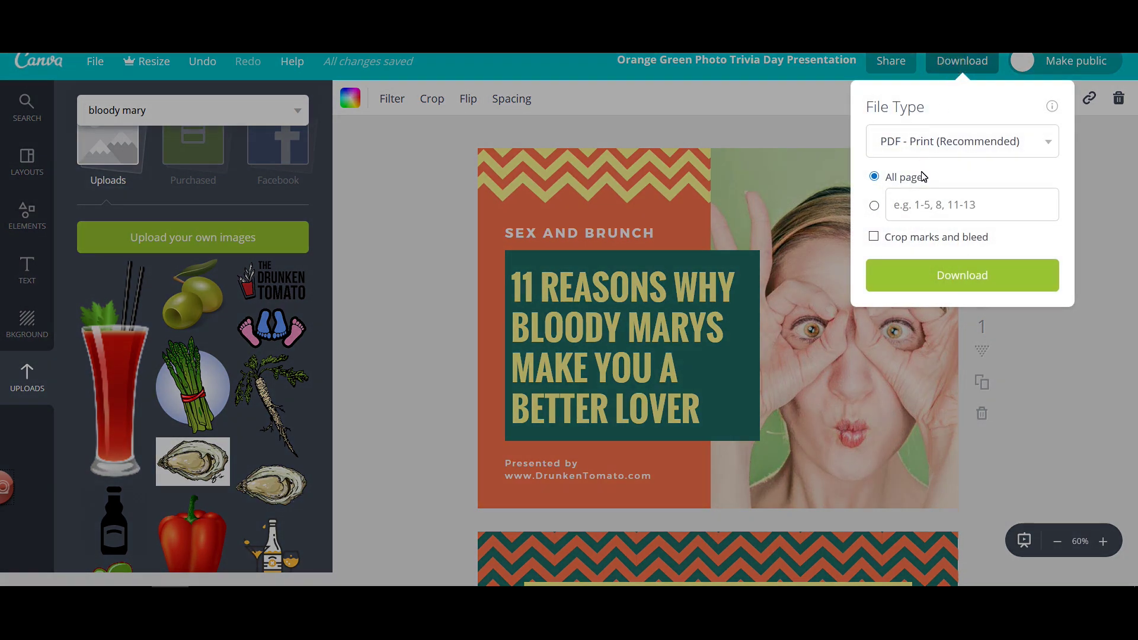
pyautogui.click(933, 149)
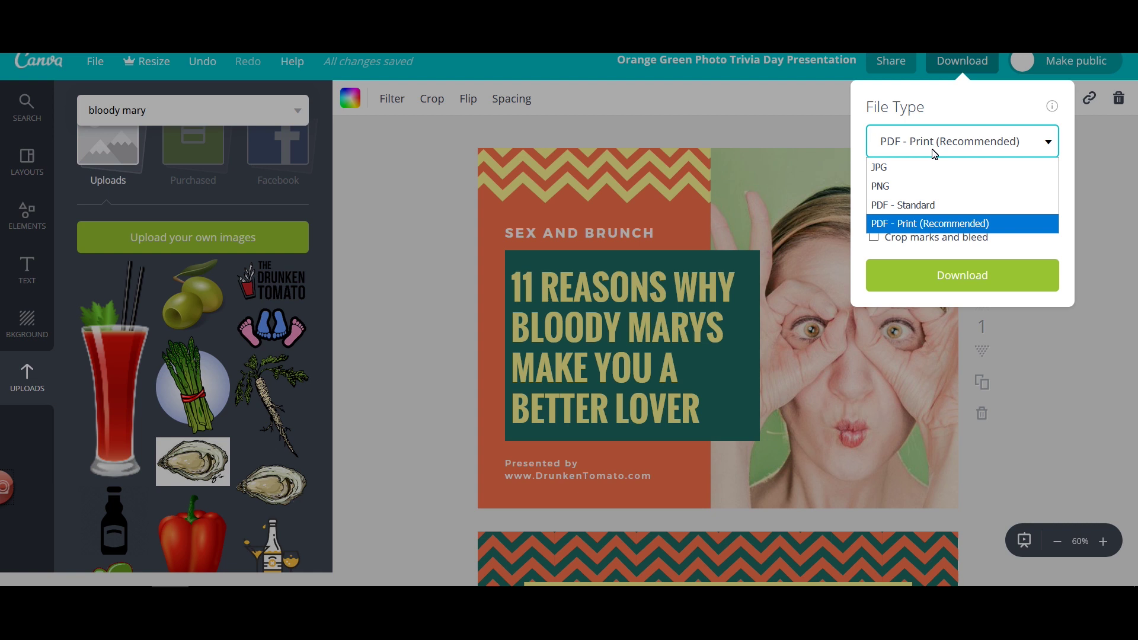
pyautogui.click(952, 208)
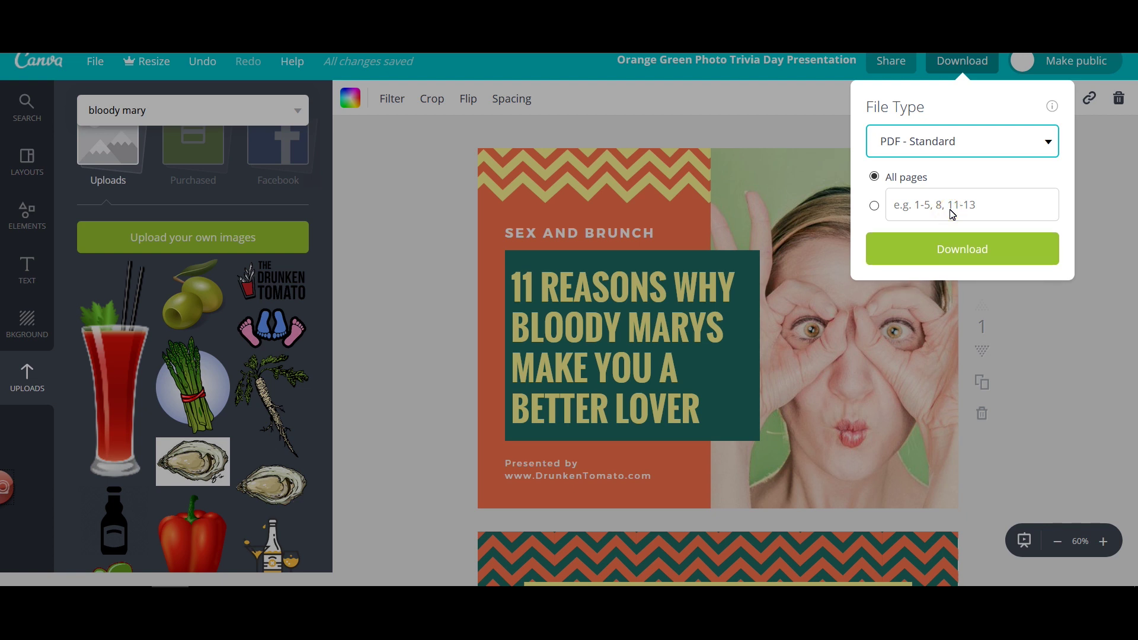
pyautogui.click(940, 249)
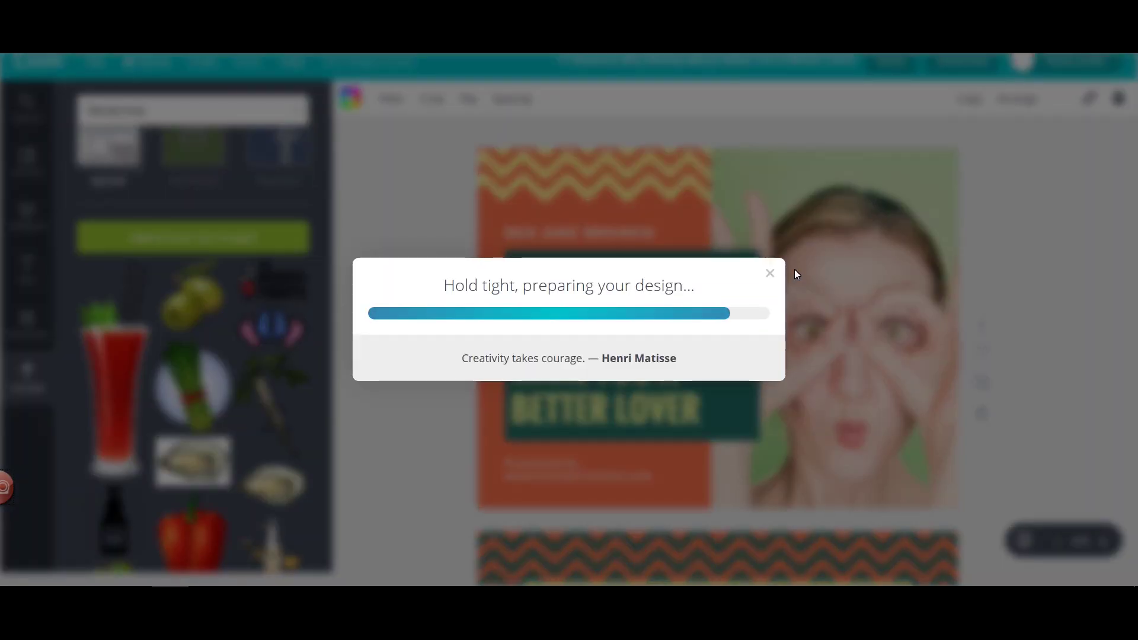
pyautogui.click(226, 217)
pyautogui.press('Return')
pyautogui.click(771, 255)
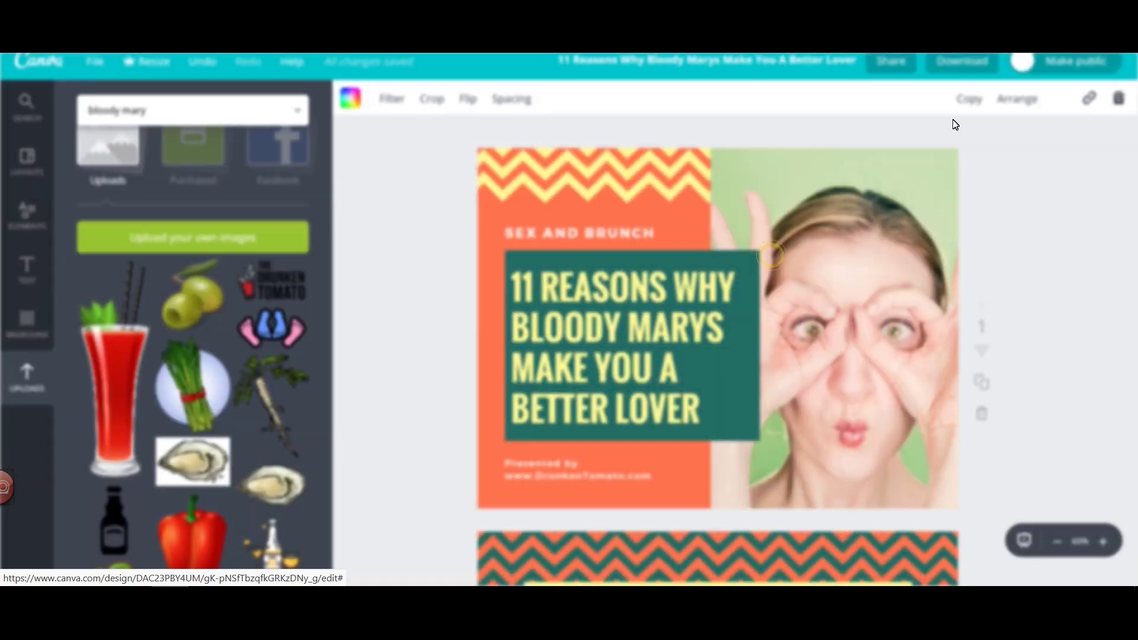
# View the design's link-sharing option and its access permission choices
pyautogui.click(909, 66)
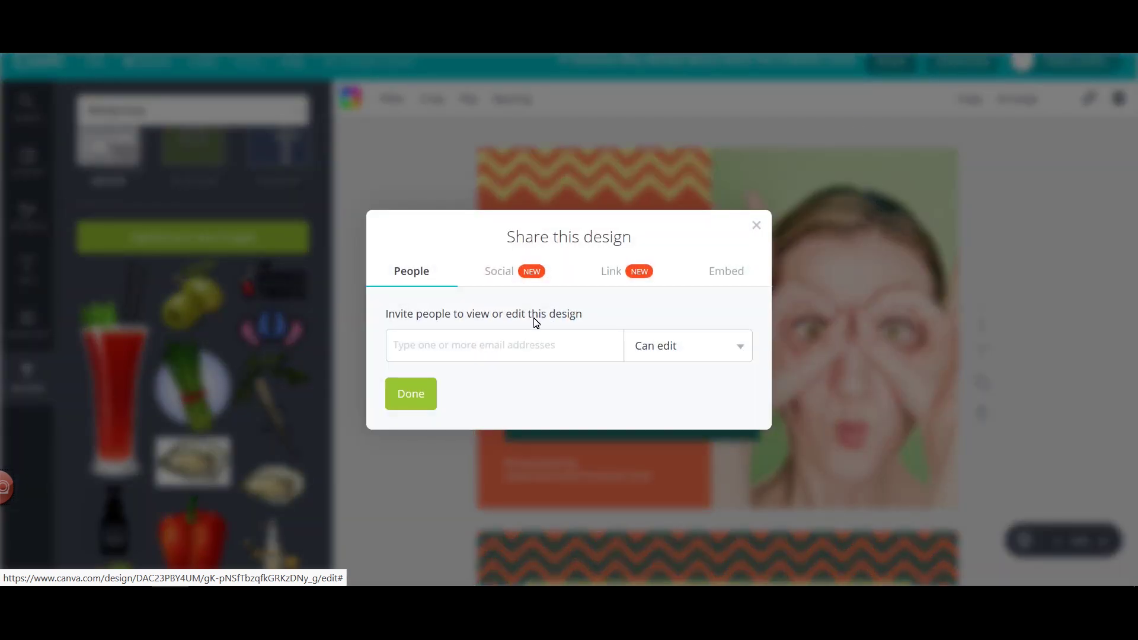
pyautogui.click(610, 272)
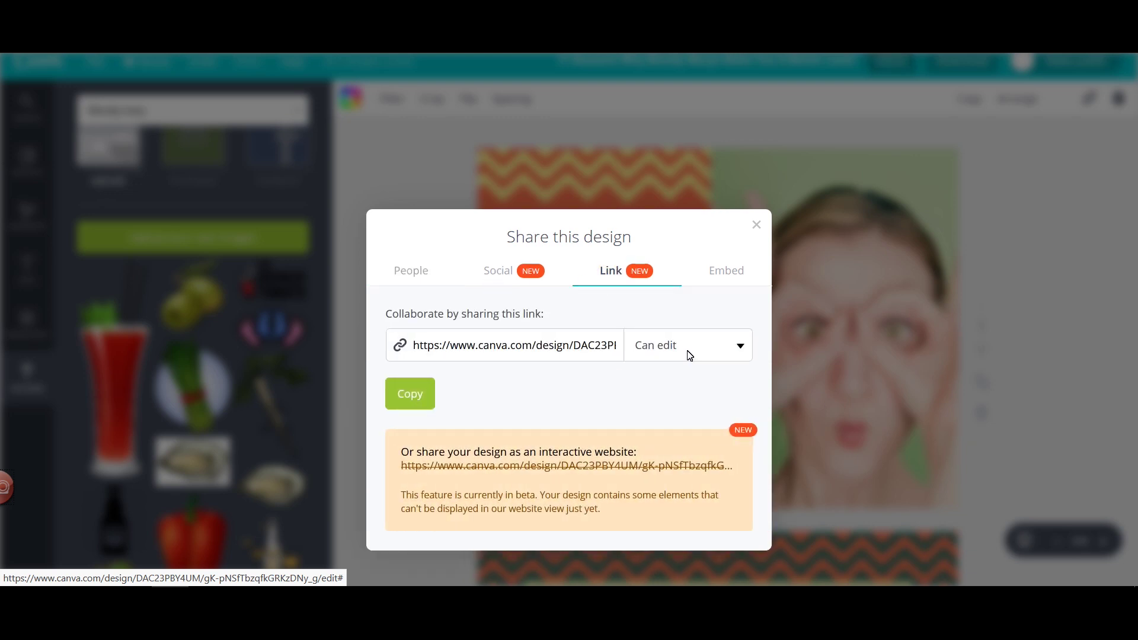
pyautogui.click(666, 411)
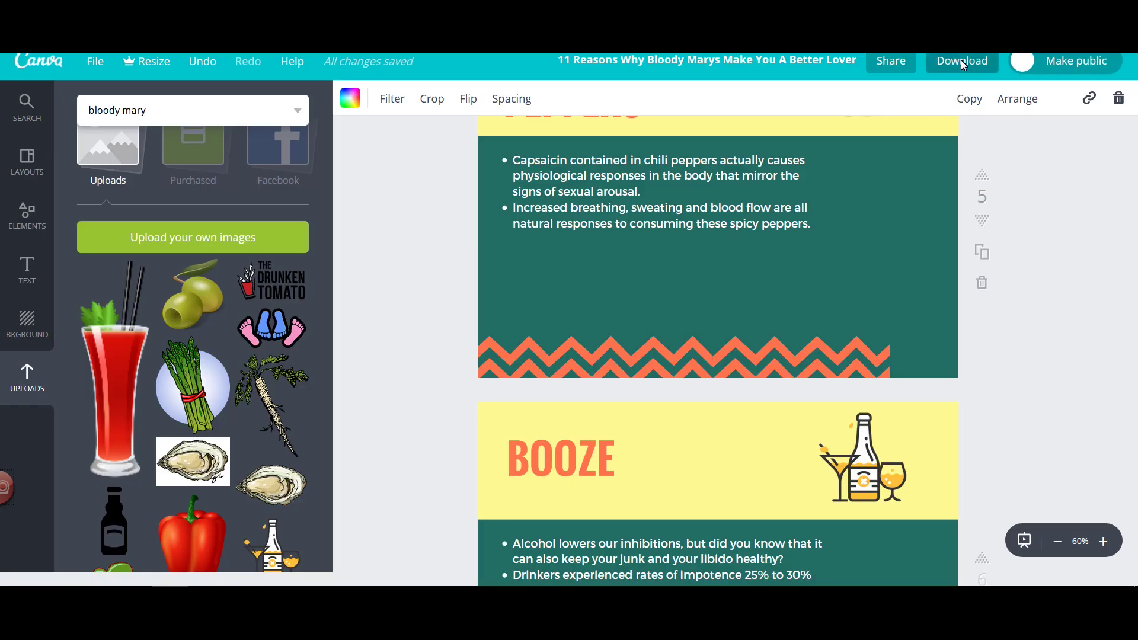
# Download all pages of the presentation as JPG images
pyautogui.click(961, 62)
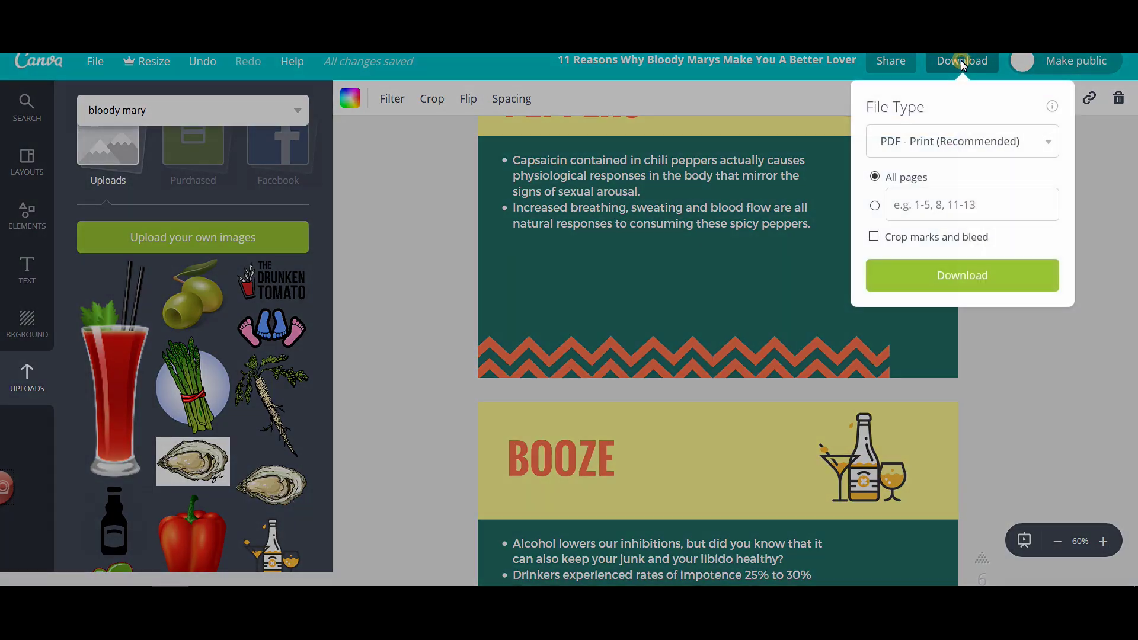
pyautogui.click(948, 144)
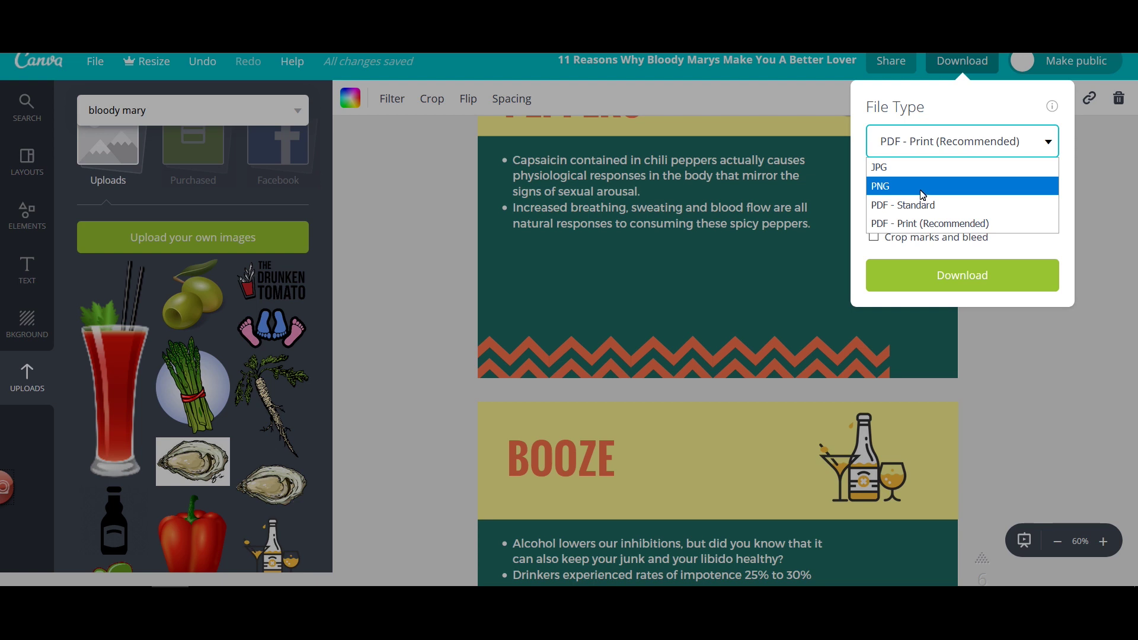
pyautogui.click(932, 168)
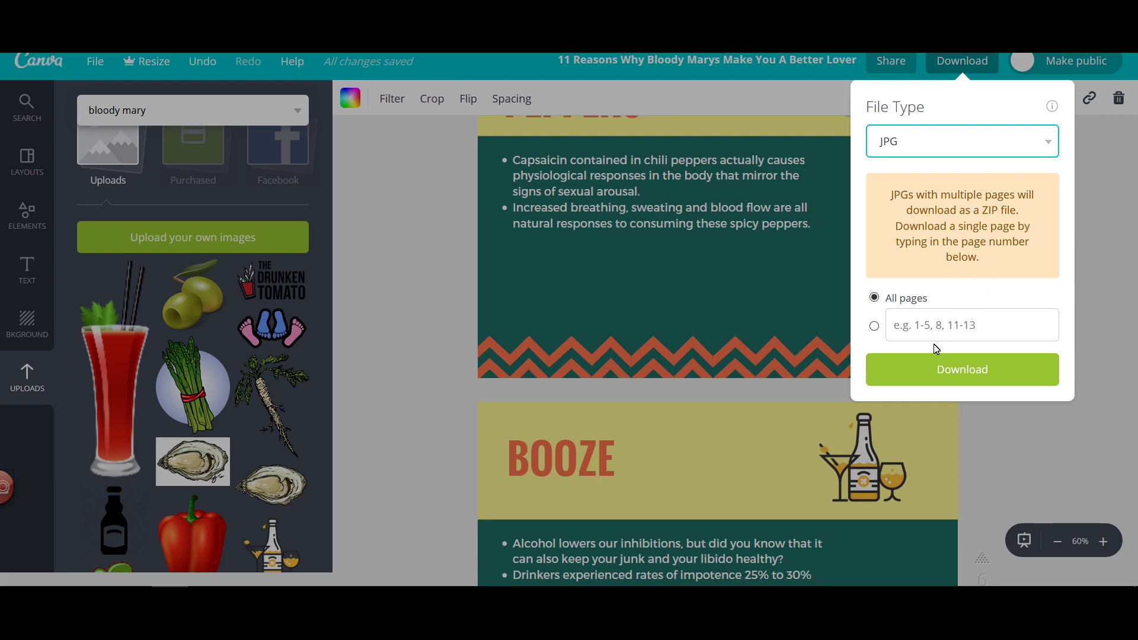
pyautogui.click(937, 368)
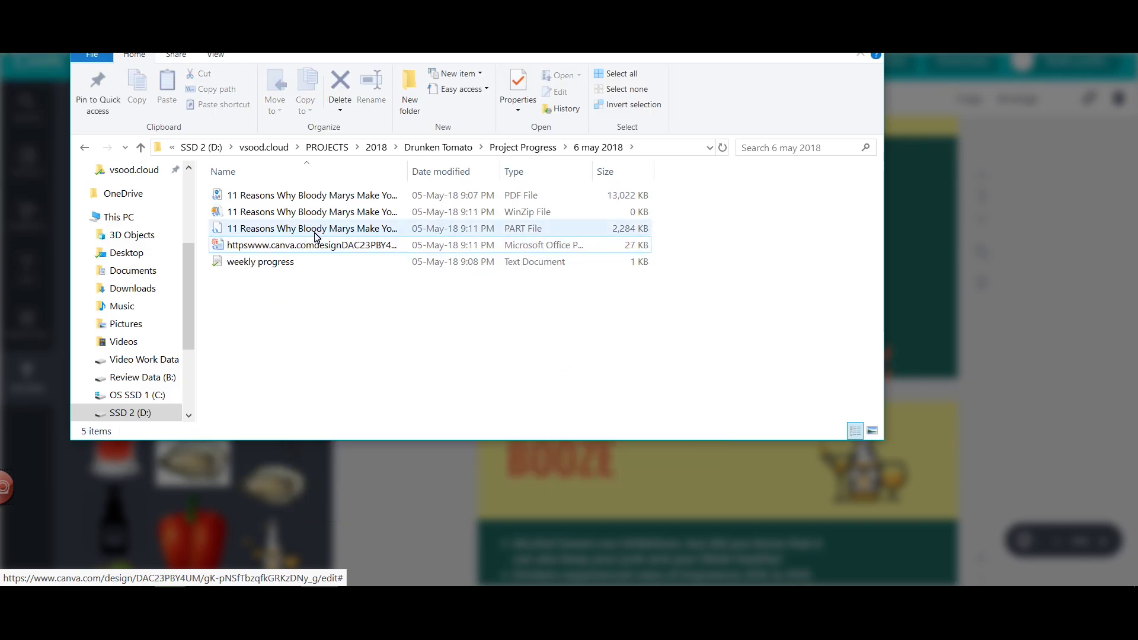
# Open the PowerPoint file in the 6 may 2018 folder and add 16 blank slides after the first
pyautogui.doubleClick(318, 245)
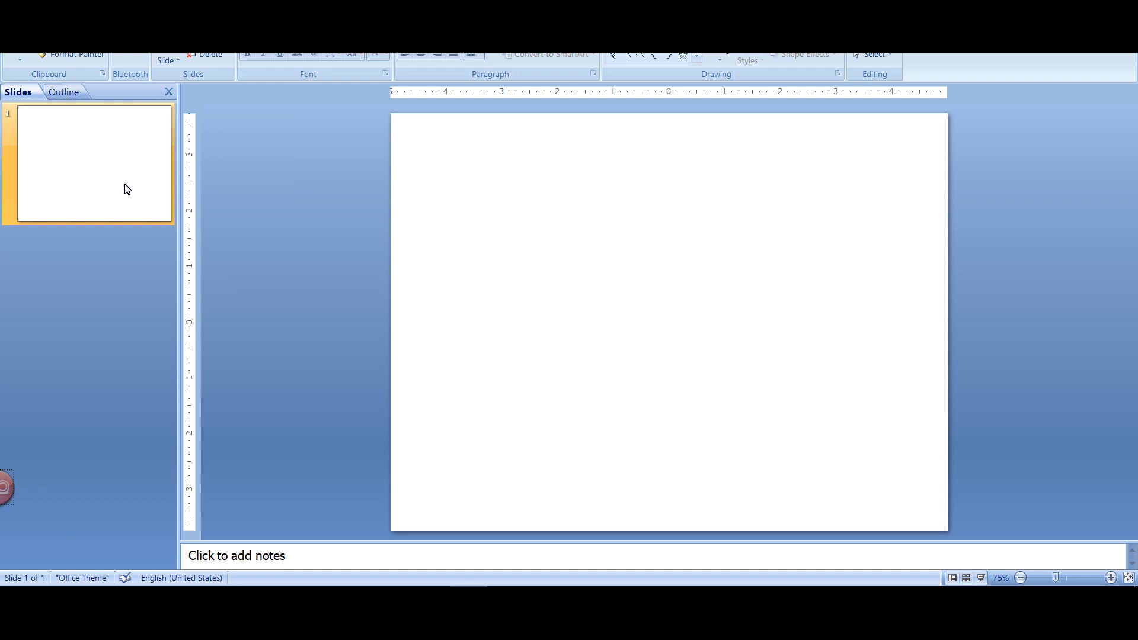
pyautogui.press('Return')
pyautogui.press('Return')
pyautogui.press('Return')
pyautogui.press('Return')
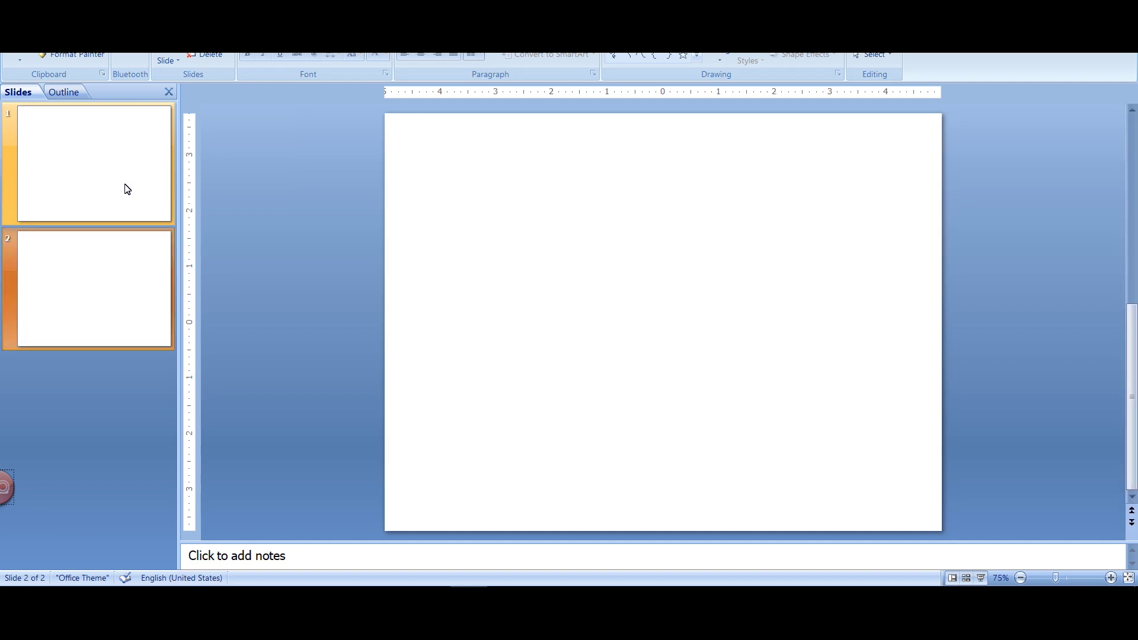
pyautogui.press('Return')
pyautogui.press('Return')
pyautogui.press('Return')
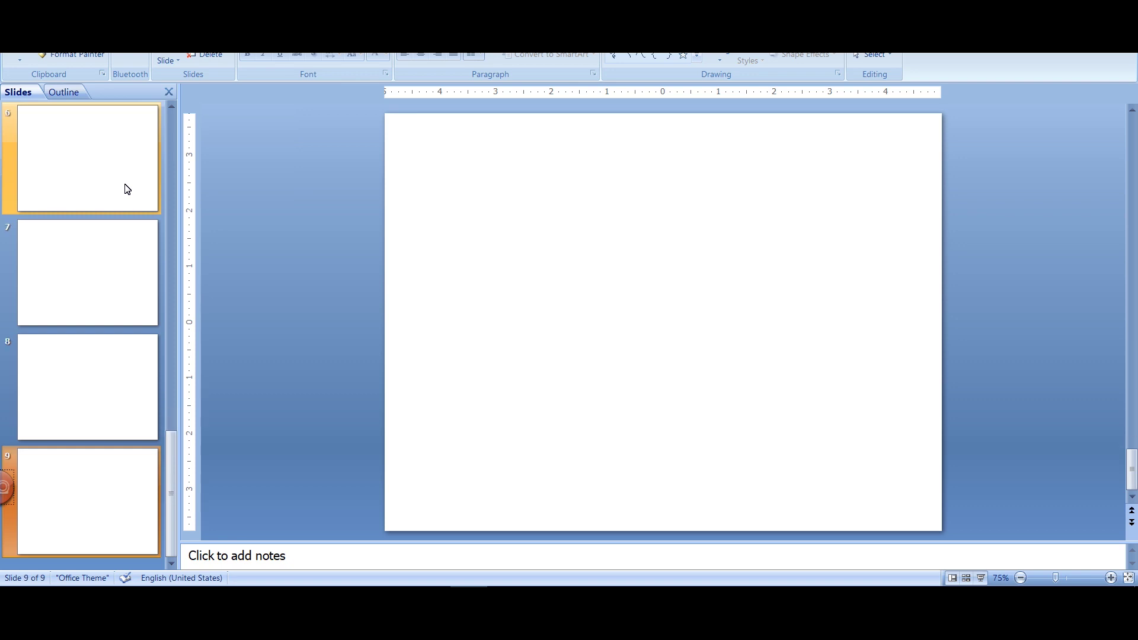
pyautogui.press('Return')
pyautogui.press('Return')
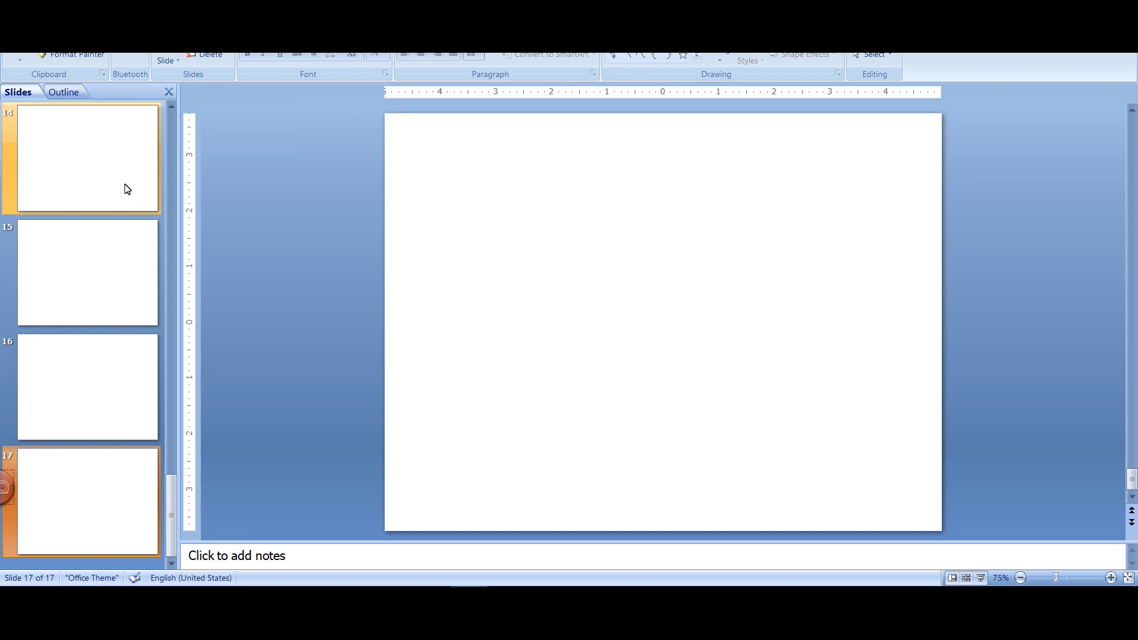
# Insert exported picture 1, the 11 Reasons title page, on slide 1 of the PowerPoint deck
pyautogui.click(127, 189)
pyautogui.press('Home')
pyautogui.hotkey('alt', 'n')
pyautogui.press('p')
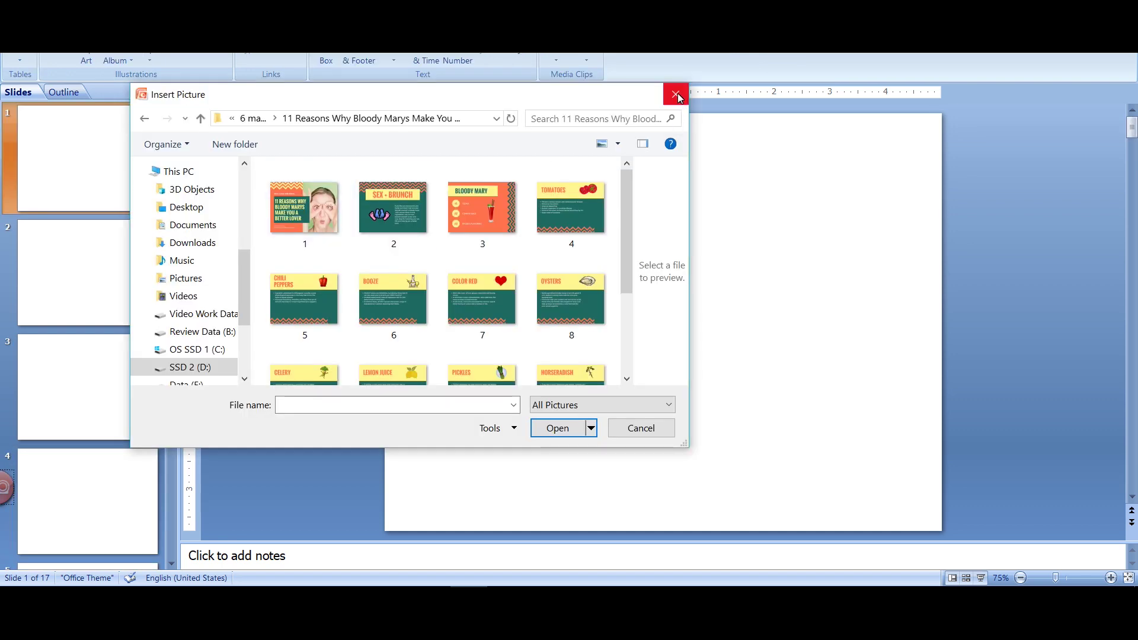
pyautogui.doubleClick(317, 218)
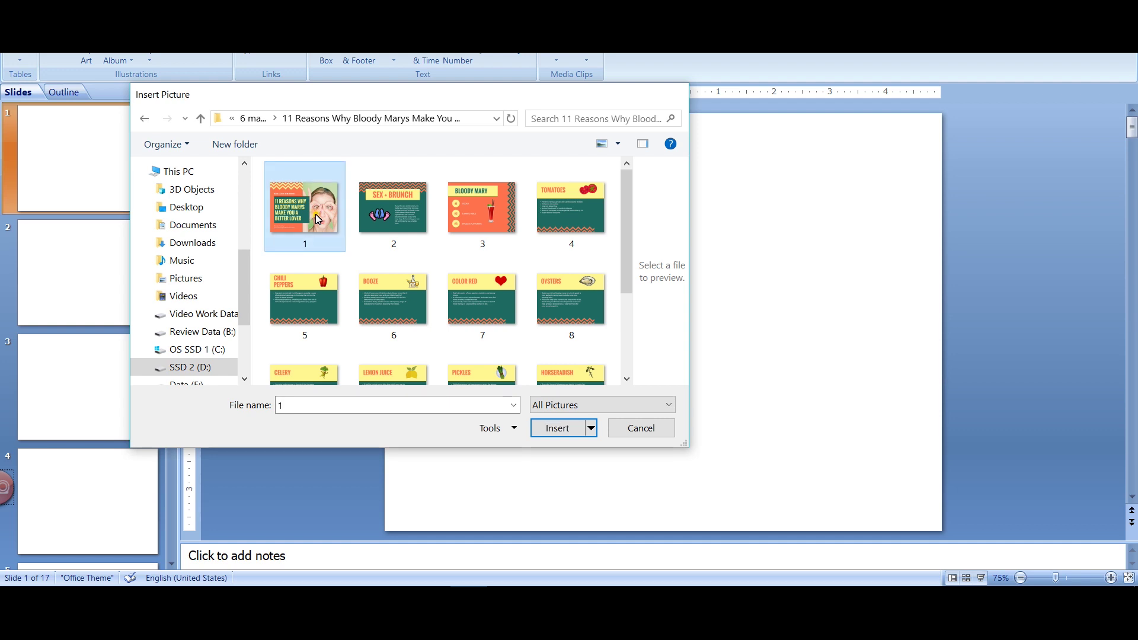
# Insert exported pictures 2 (Sex + Brunch) and 3 (Bloody Mary) on slides 2 and 3 respectively
pyautogui.click(87, 283)
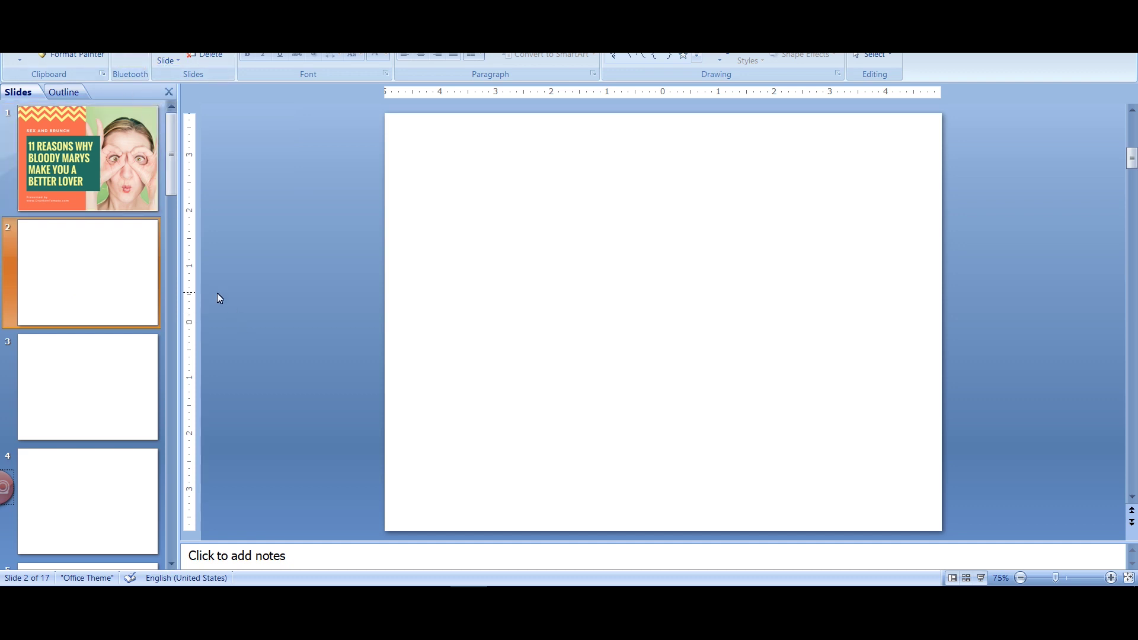
pyautogui.hotkey('alt', 'n')
pyautogui.press('p')
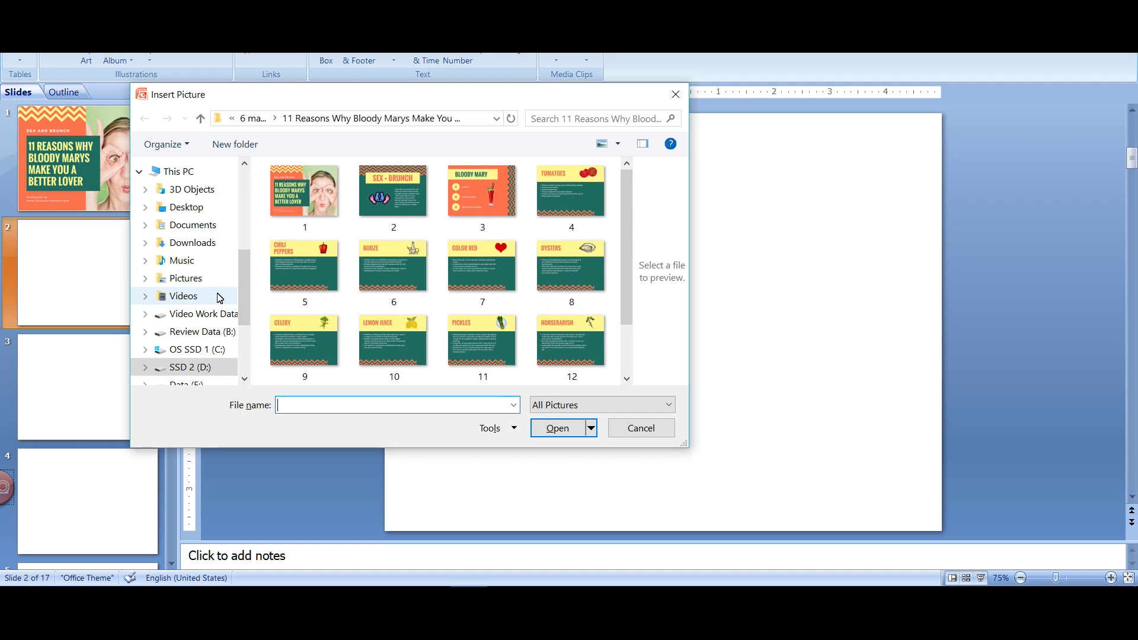
pyautogui.doubleClick(388, 190)
pyautogui.click(103, 370)
pyautogui.hotkey('alt', 'n')
pyautogui.press('p')
pyautogui.doubleClick(464, 201)
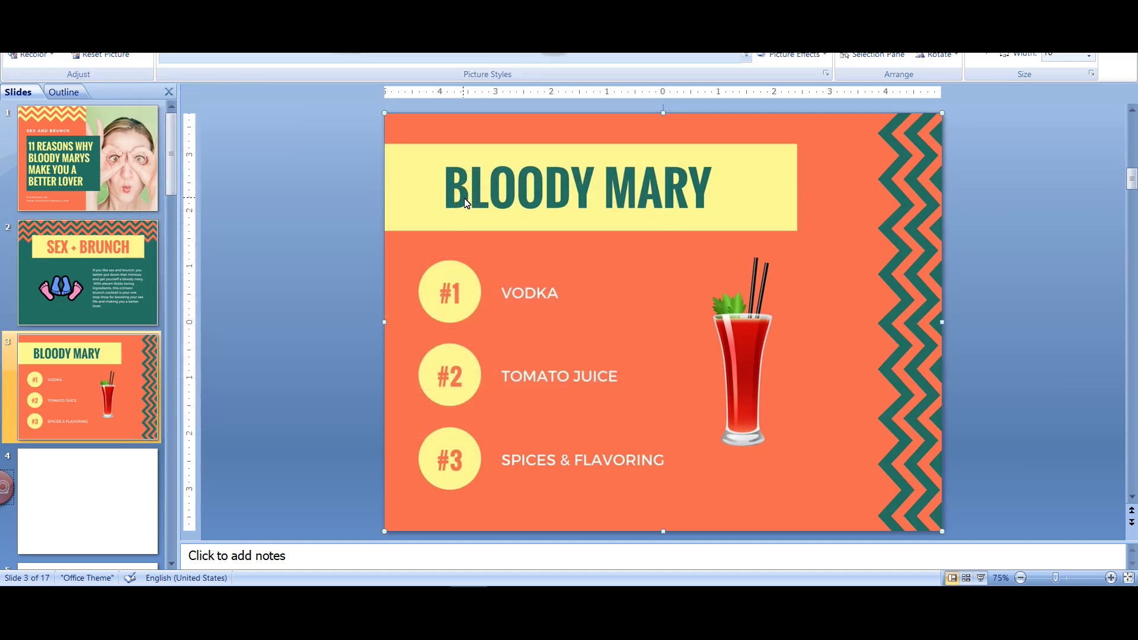
# Insert exported pictures 4 (Tomatoes) and 5 (Chili Peppers) on slides 4 and 5 respectively
pyautogui.scroll(-1, 89, 385)
pyautogui.click(84, 371)
pyautogui.hotkey('alt', 'n')
pyautogui.press('p')
pyautogui.doubleClick(563, 196)
pyautogui.scroll(-1, 77, 414)
pyautogui.click(69, 423)
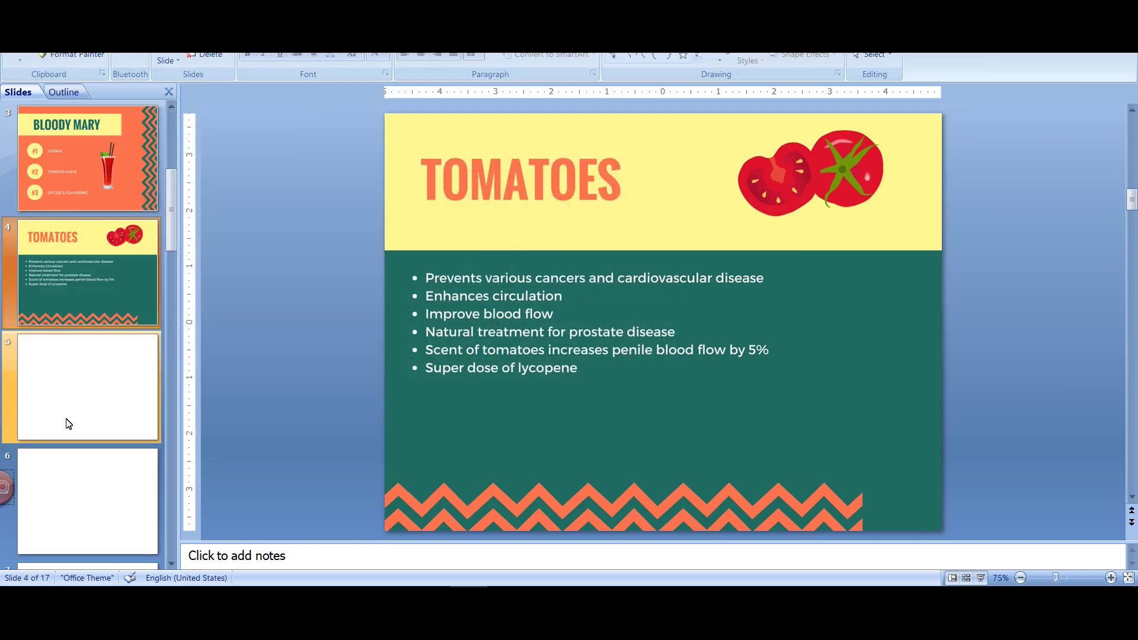
pyautogui.click(68, 378)
pyautogui.hotkey('alt', 'n')
pyautogui.press('p')
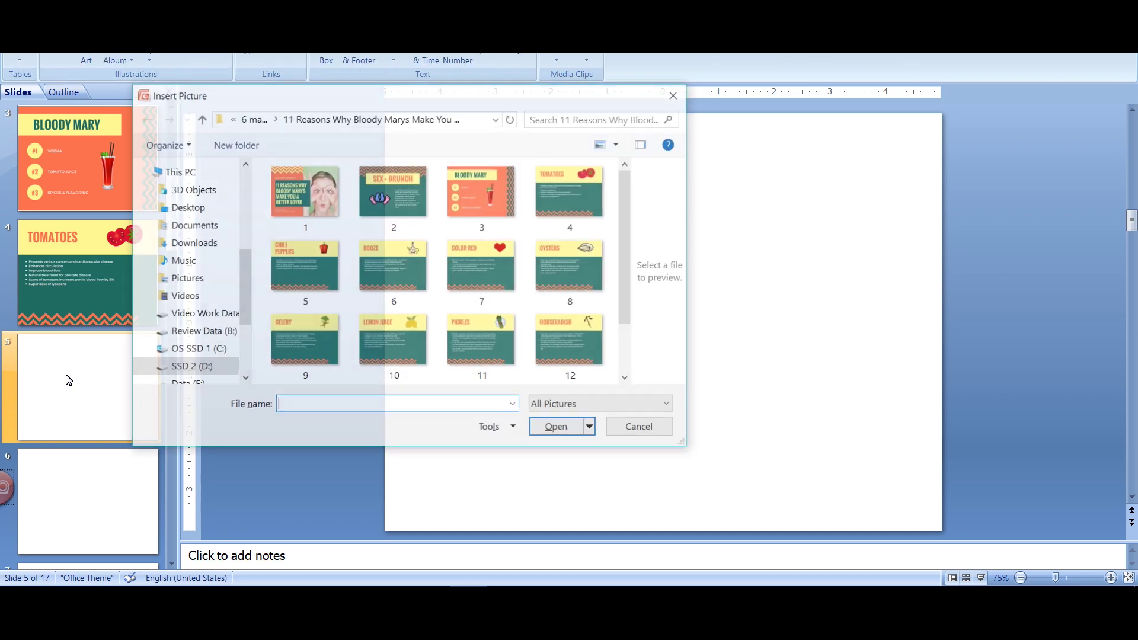
pyautogui.click(315, 263)
pyautogui.doubleClick(315, 263)
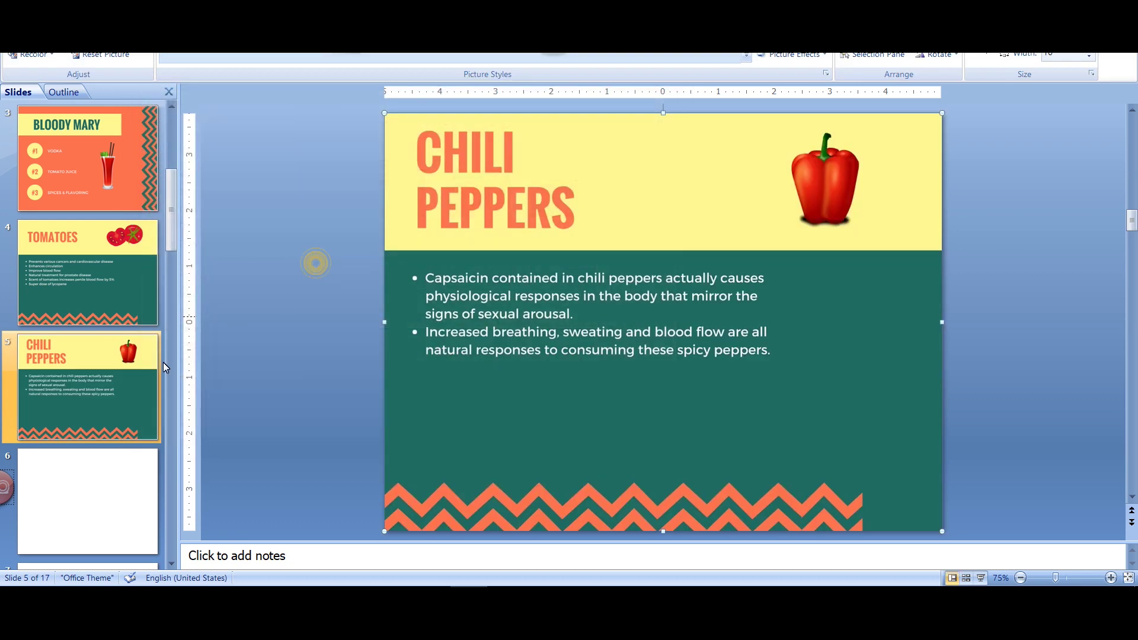
# Insert exported pictures 6 (Booze) and 7 (Color Red) on slides 6 and 7 respectively
pyautogui.click(81, 484)
pyautogui.hotkey('alt', 'n')
pyautogui.press('p')
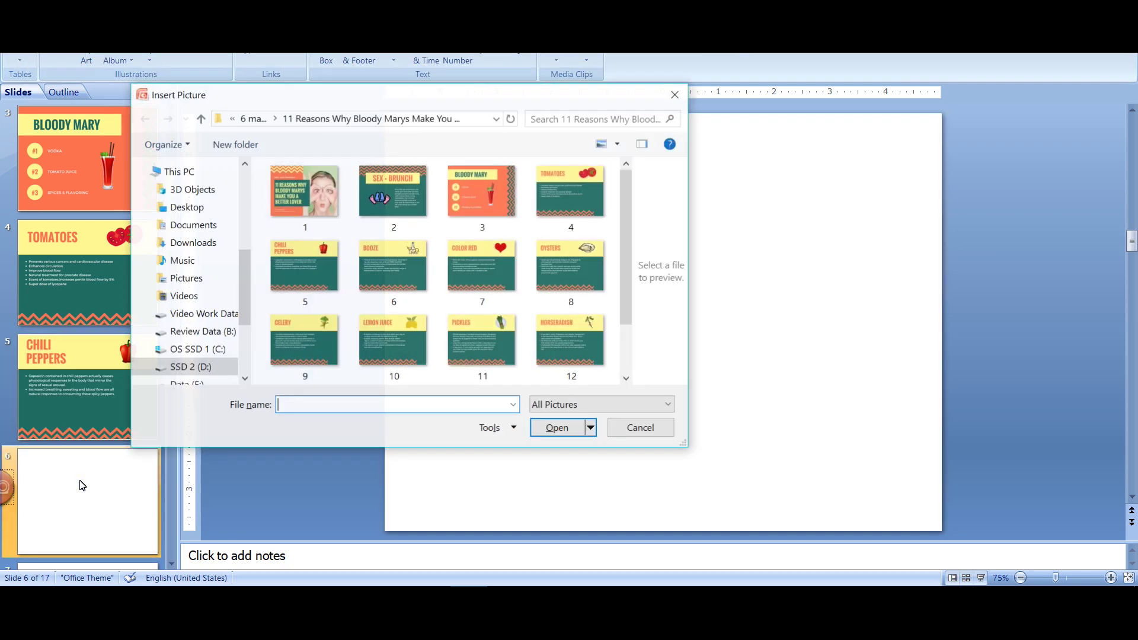
pyautogui.click(404, 279)
pyautogui.doubleClick(404, 278)
pyautogui.scroll(-1, 94, 415)
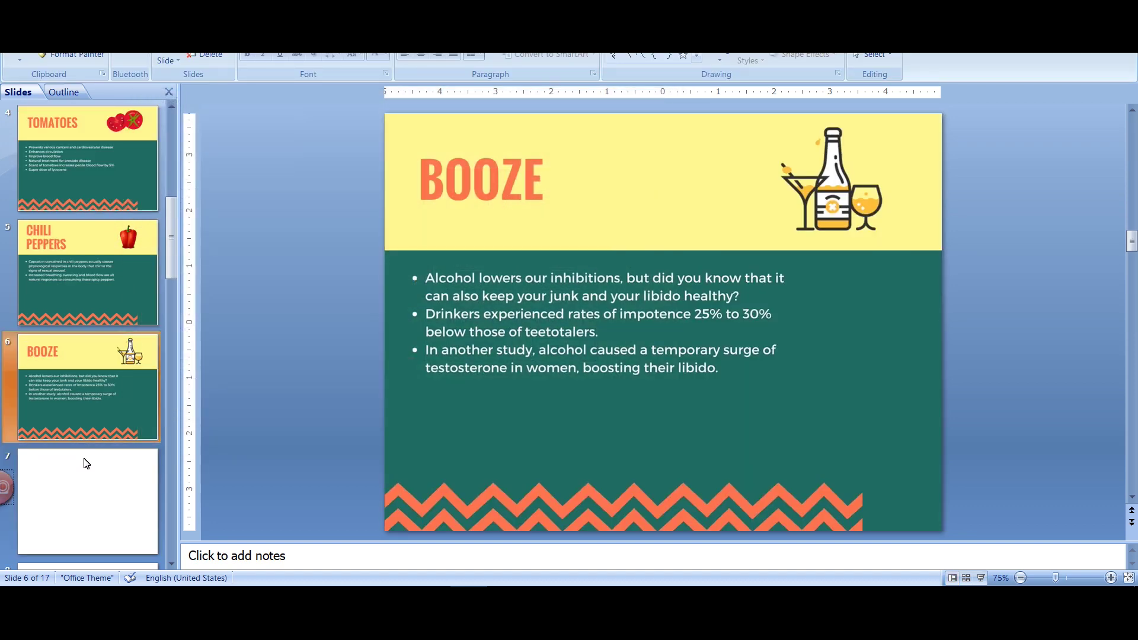
pyautogui.click(80, 476)
pyautogui.hotkey('alt', 'n')
pyautogui.press('p')
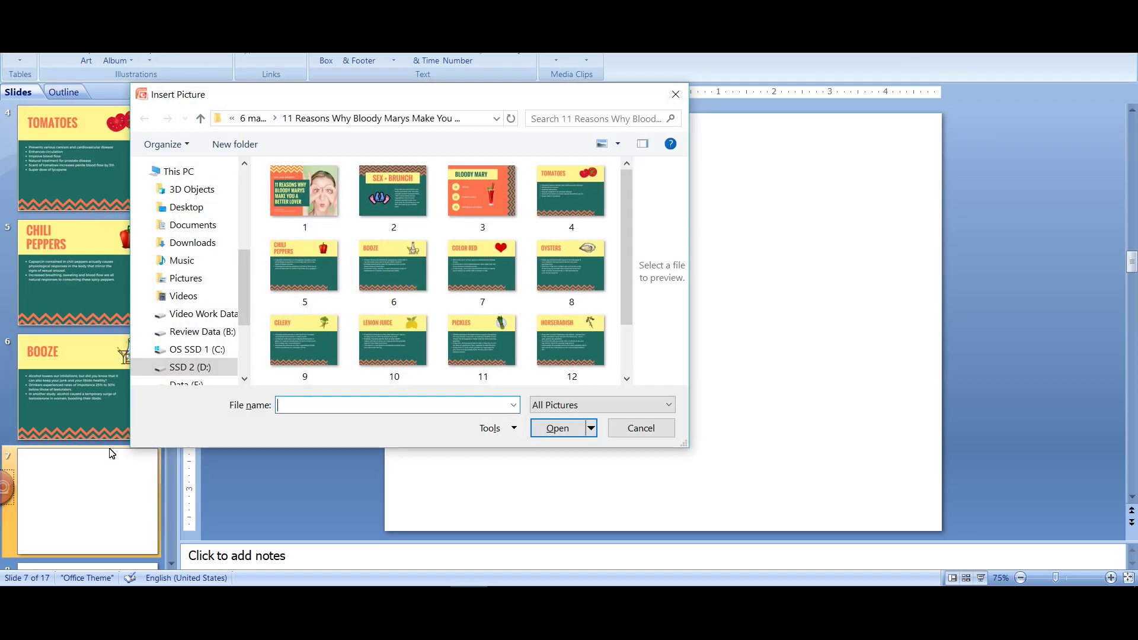
pyautogui.doubleClick(479, 268)
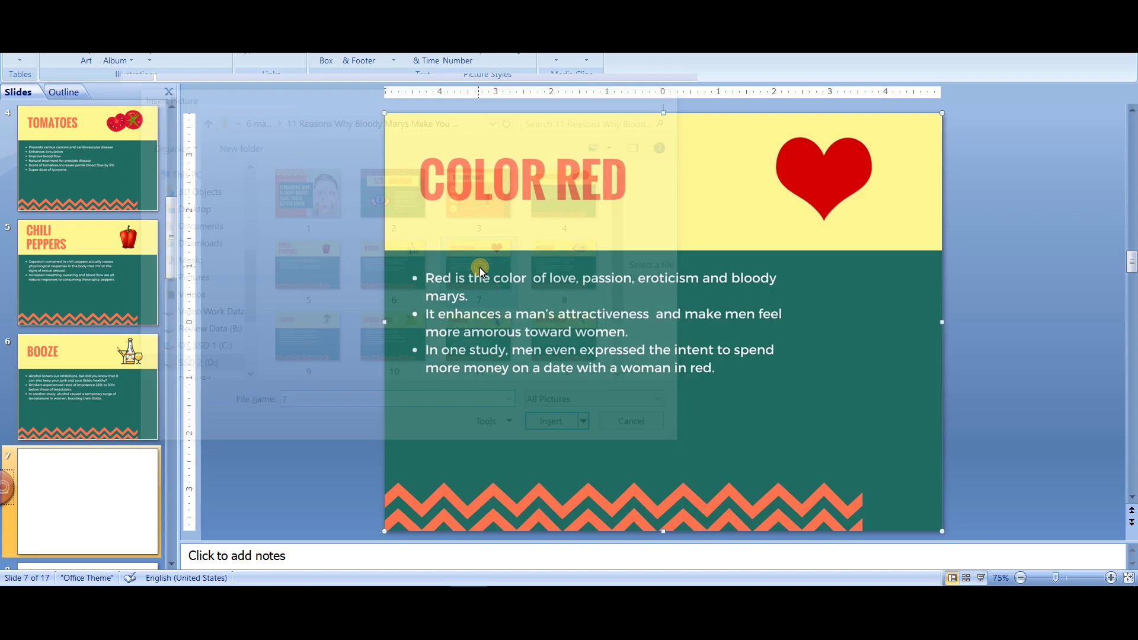
# Insert exported picture 8 (Oysters) on slide 8 and open the picture insertion dialog for slide 9
pyautogui.click(62, 475)
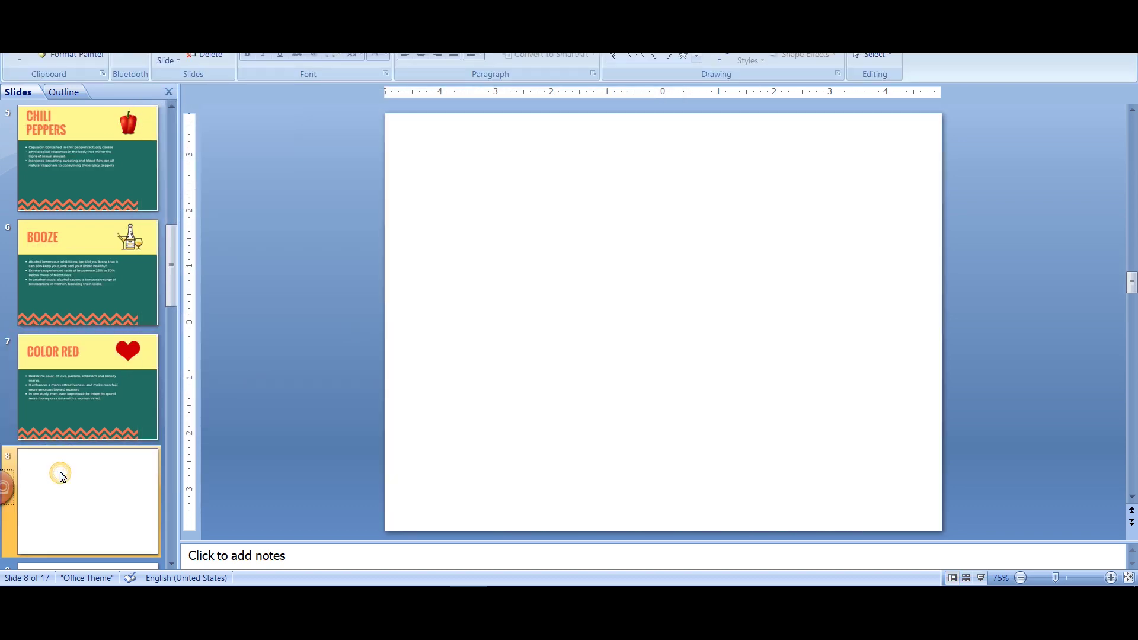
pyautogui.hotkey('alt', 'n')
pyautogui.press('p')
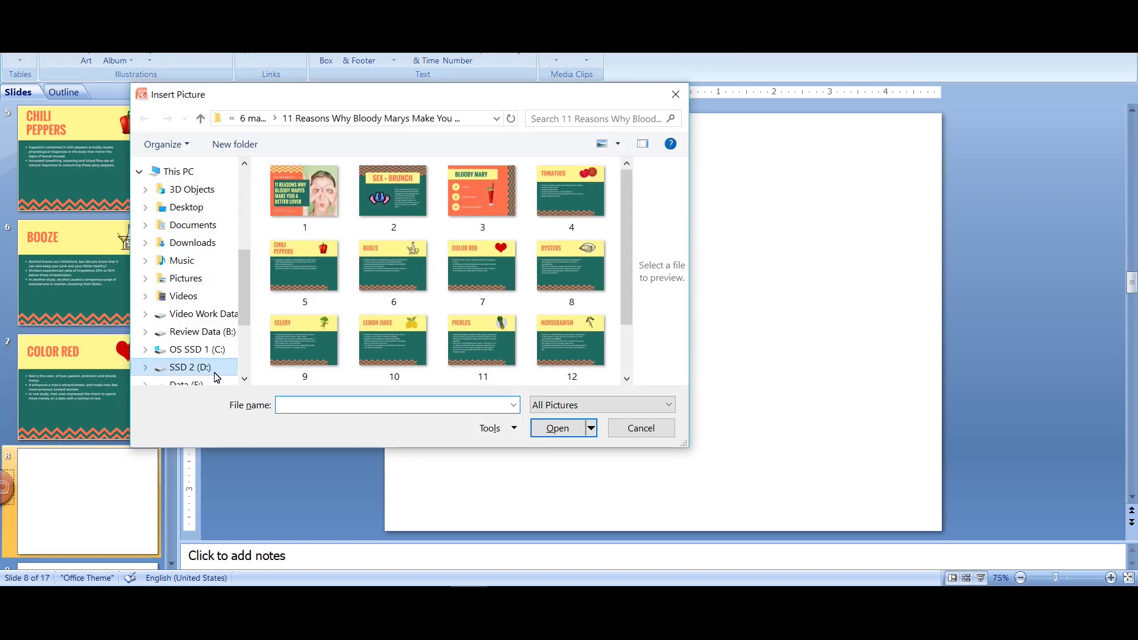
pyautogui.click(569, 276)
pyautogui.doubleClick(569, 276)
pyautogui.scroll(-2, 83, 430)
pyautogui.click(84, 486)
pyautogui.hotkey('alt', 'n')
pyautogui.press('p')
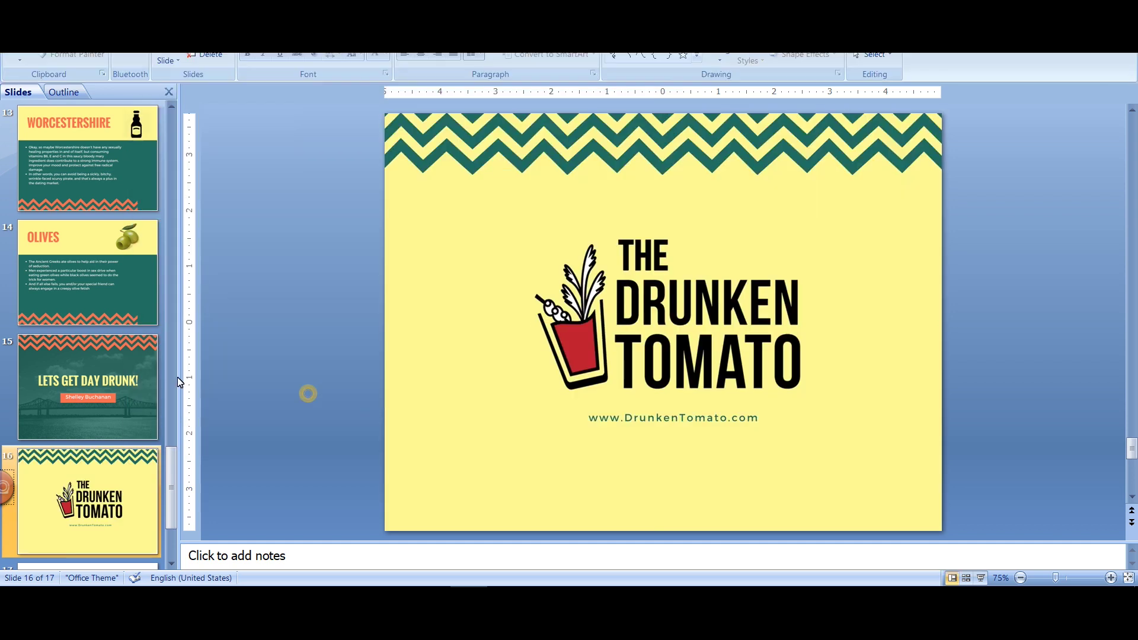
# Return to the first slide, play the slide show through to its end, and exit it
pyautogui.press('Home')
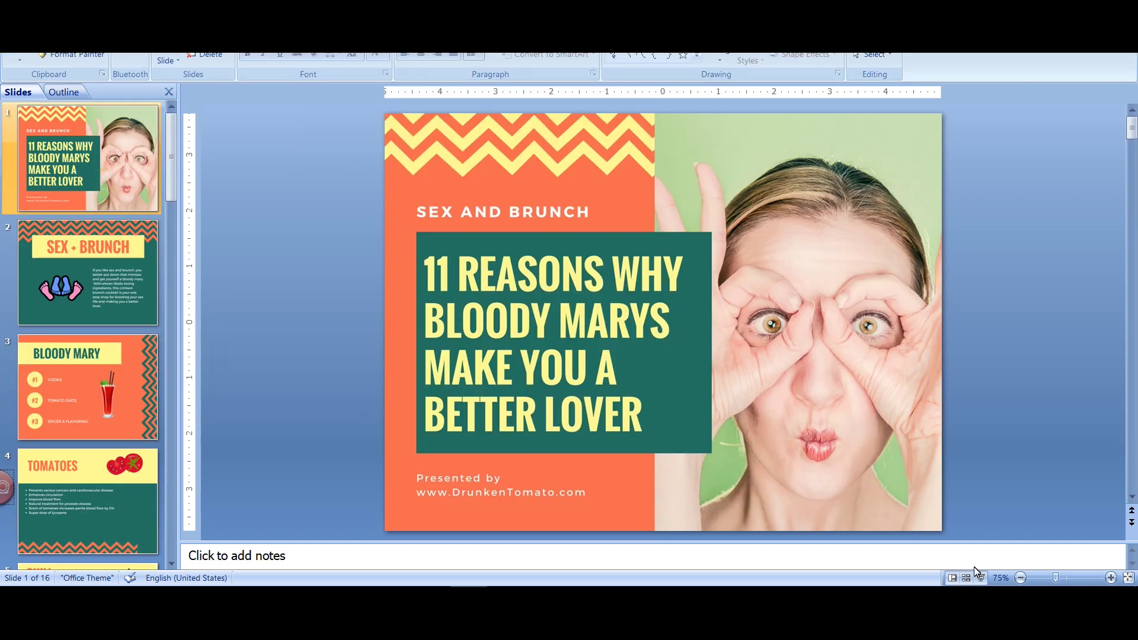
pyautogui.click(981, 578)
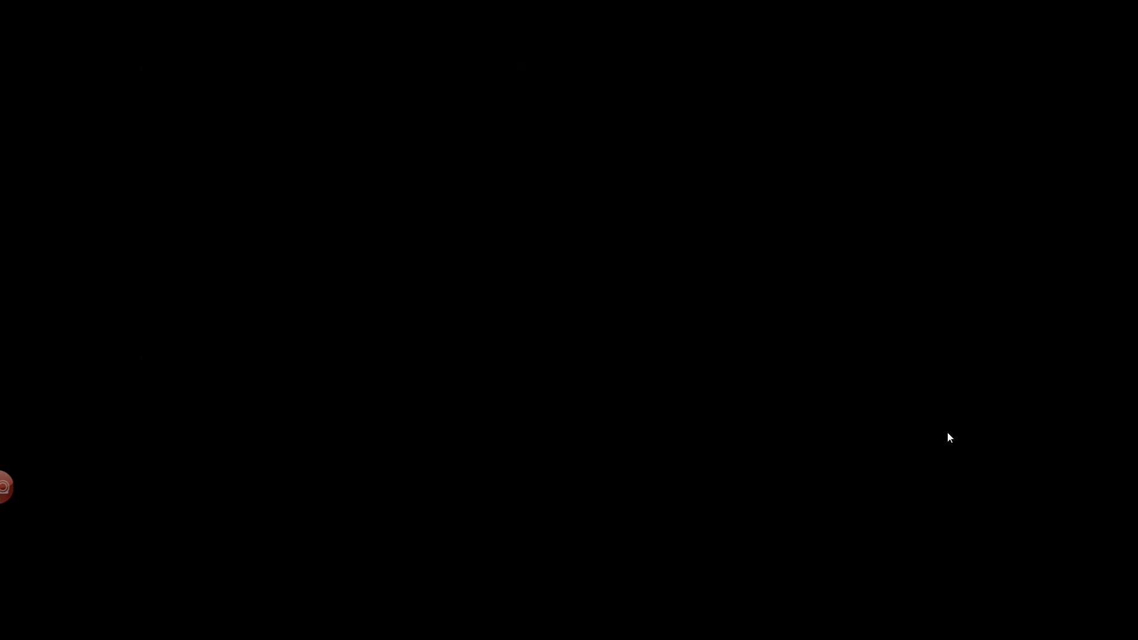
pyautogui.click(947, 432)
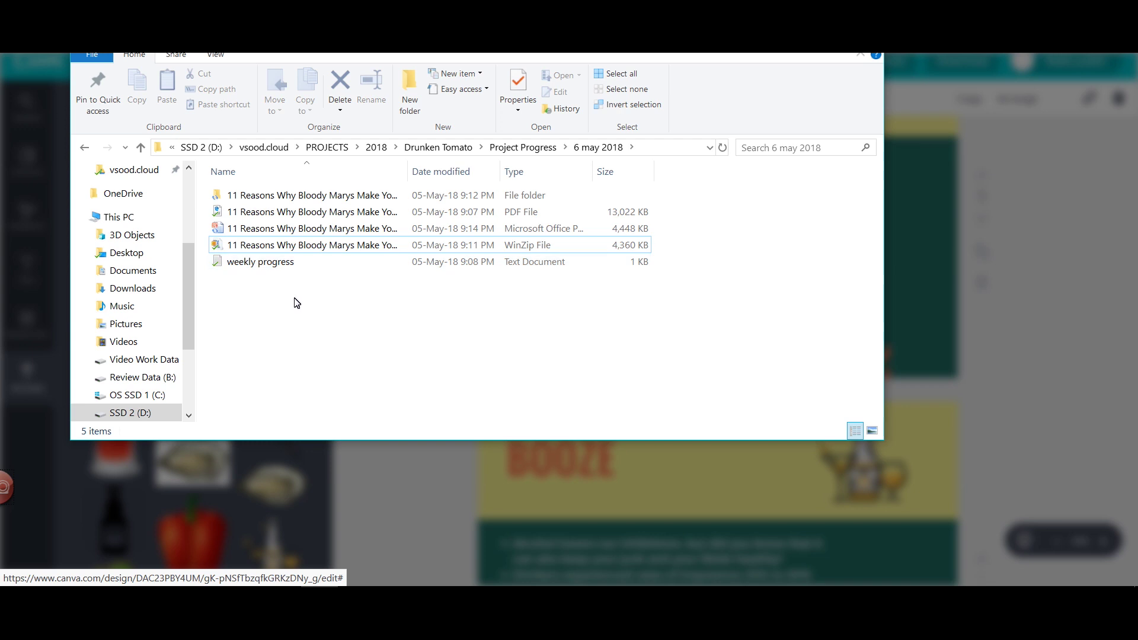
pyautogui.click(286, 307)
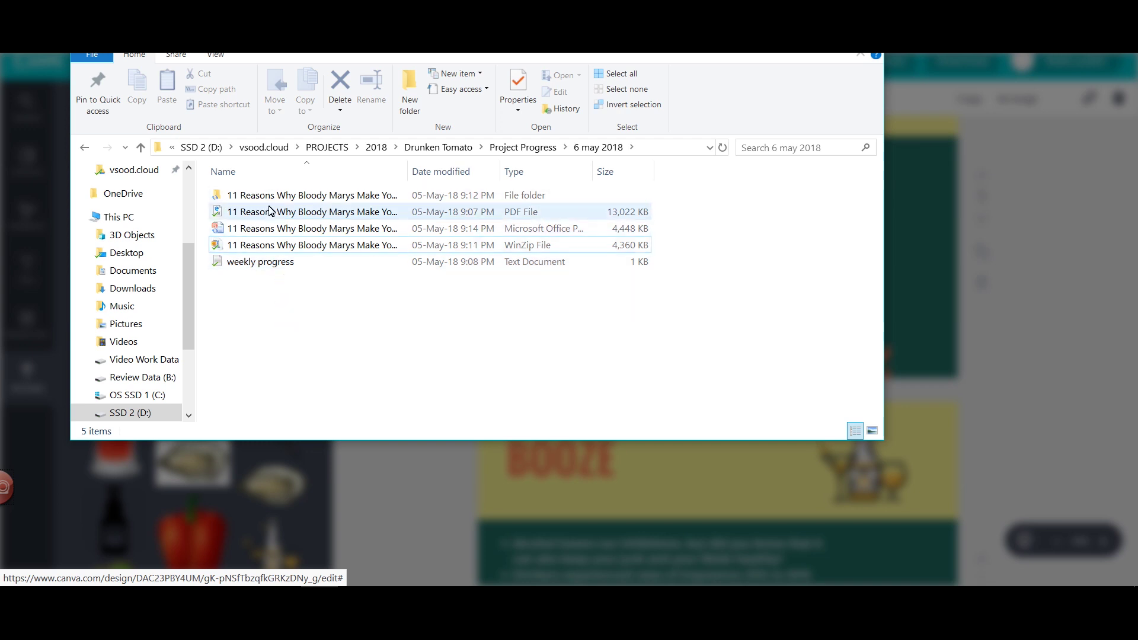
pyautogui.click(311, 311)
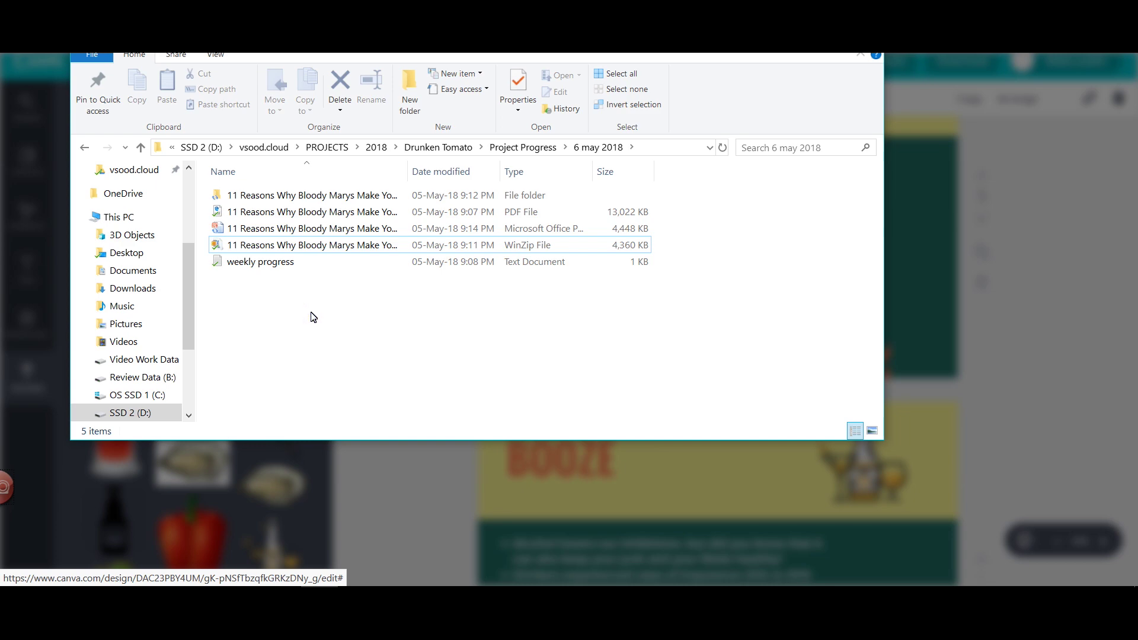